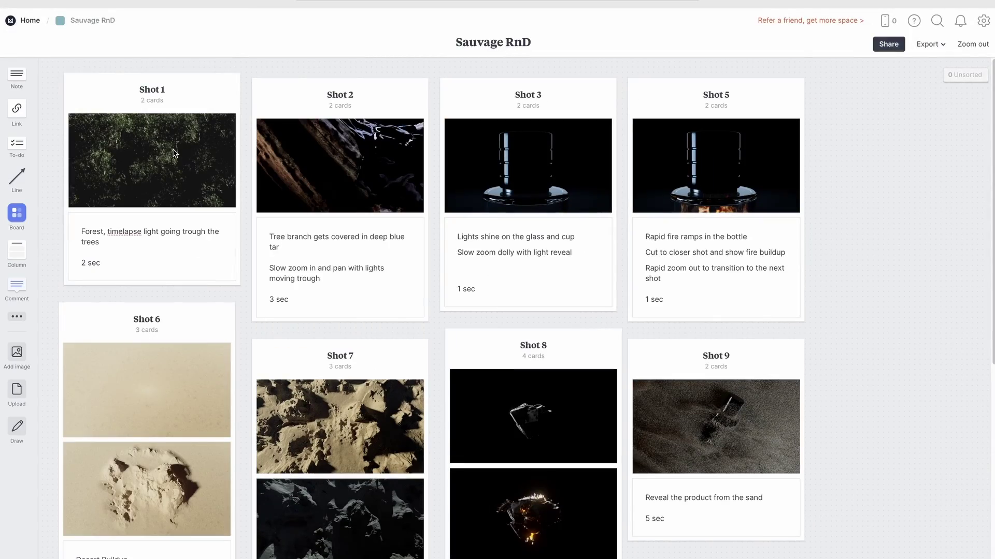
Look over the shot cards on the Sauvage RnD storyboard board.
scroll(958, 273, down, 5)
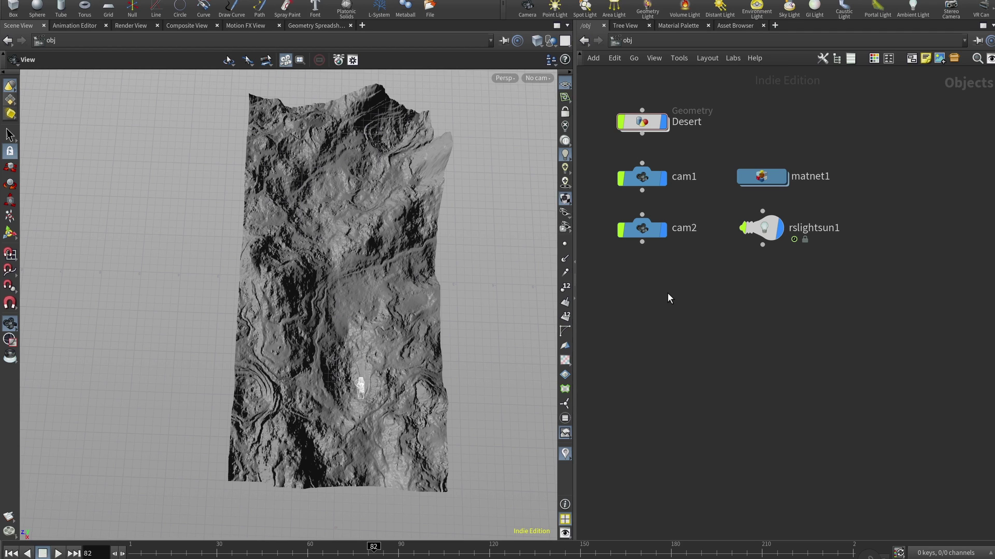
Switch to Houdini, widen the network editor and enter the Desert geometry network.
drag(349, 293, 327, 283)
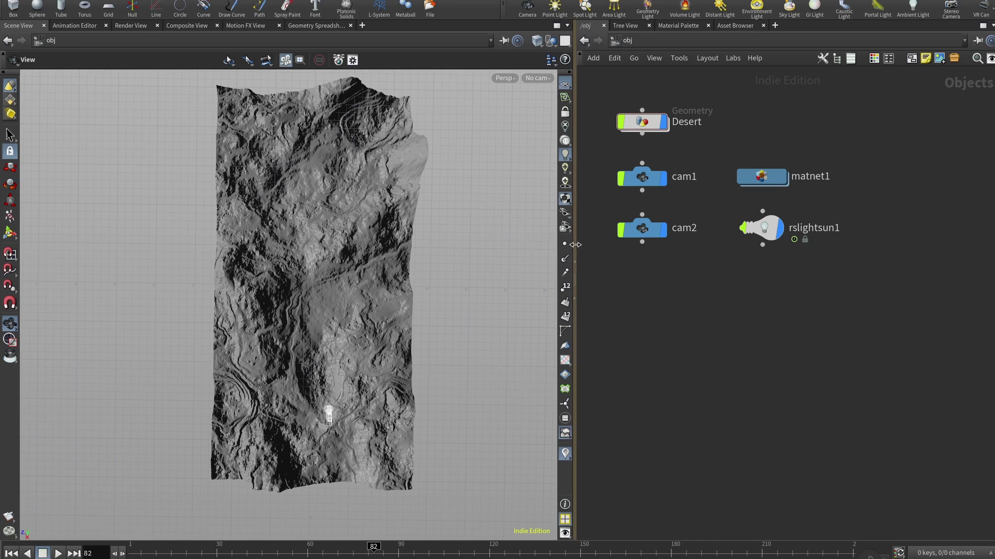
drag(574, 244, 414, 257)
middle_drag(650, 297, 628, 361)
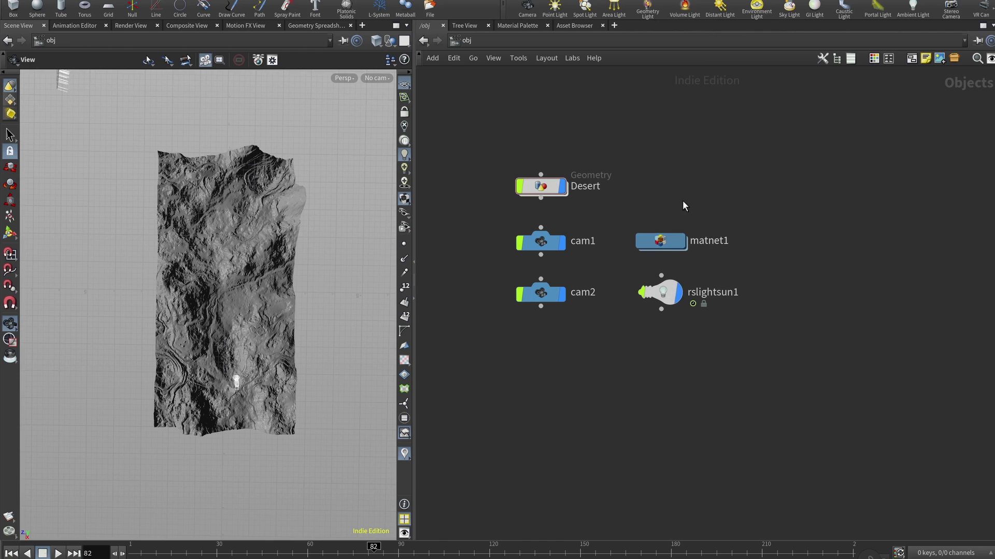
double_click(551, 186)
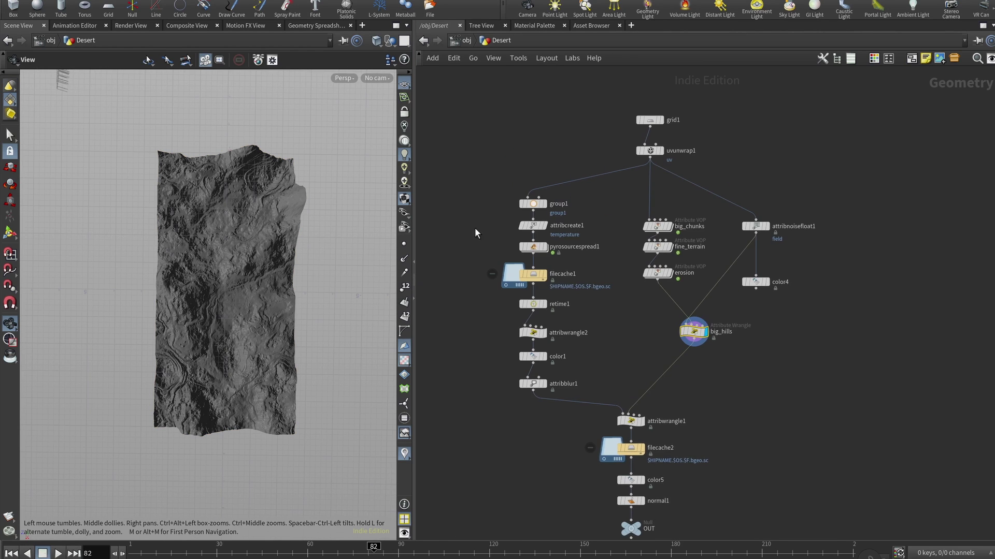
scroll(566, 198, down, 3)
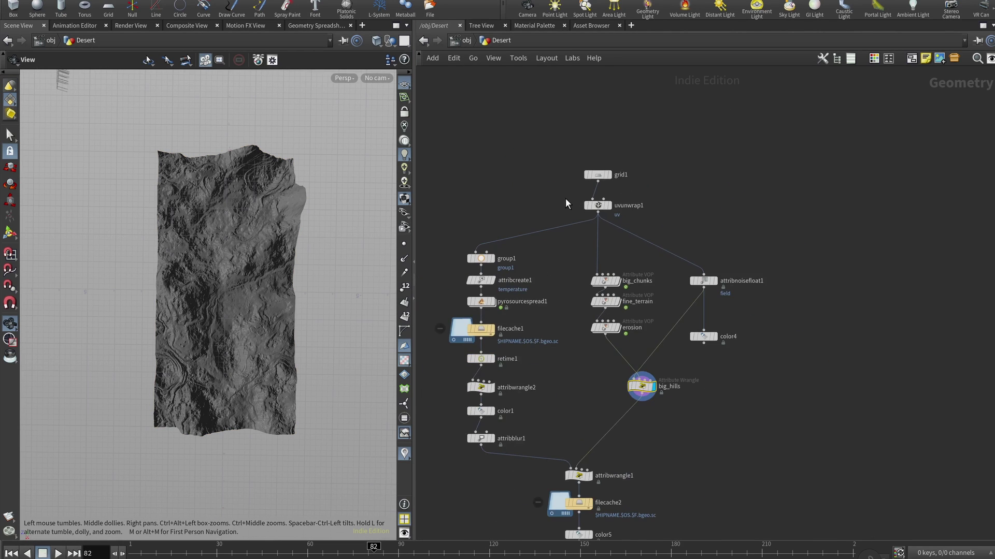
scroll(567, 174, up, 1)
middle_drag(565, 198, 551, 179)
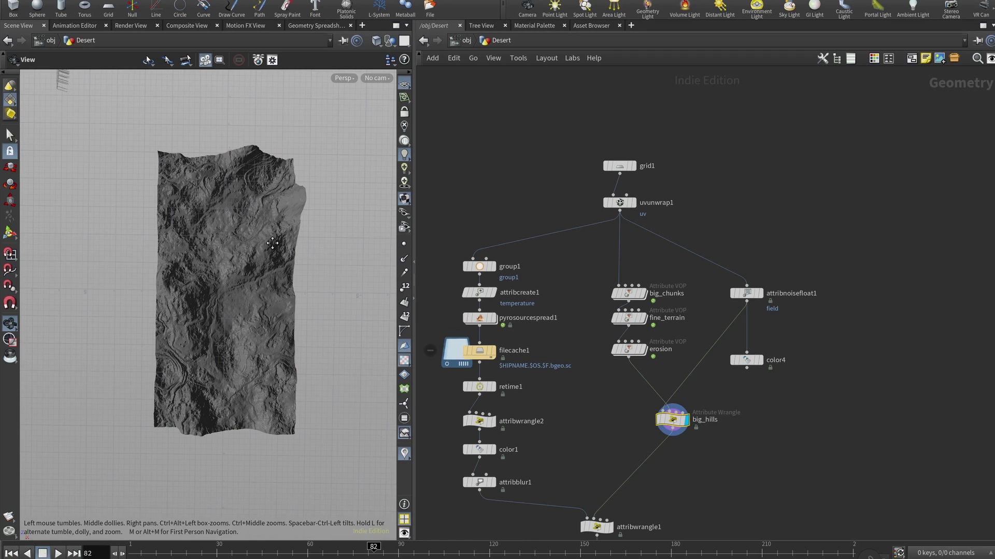
Display the grid1 node in the viewport and show its parameters over the network.
right_drag(276, 243, 246, 237)
scroll(595, 188, up, 2)
click(651, 157)
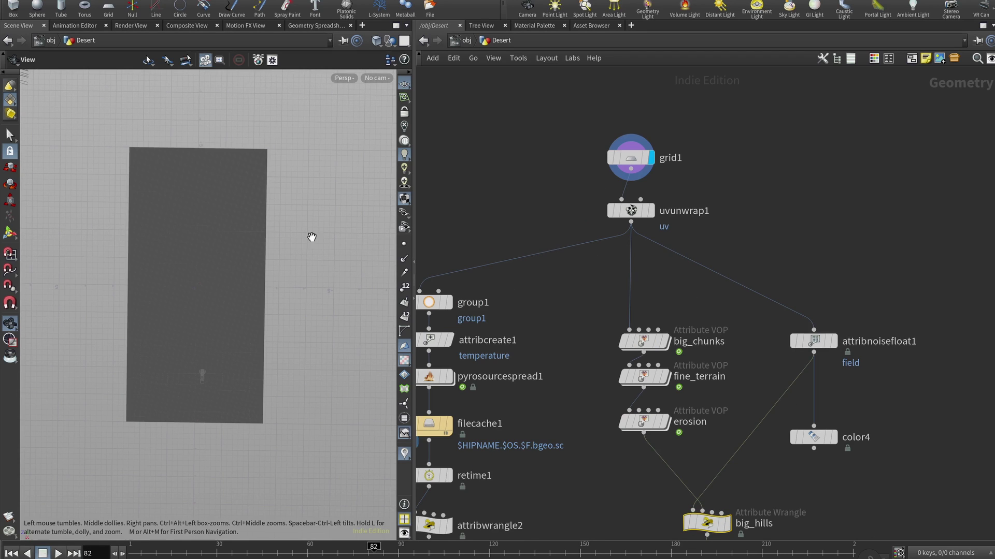
key(p)
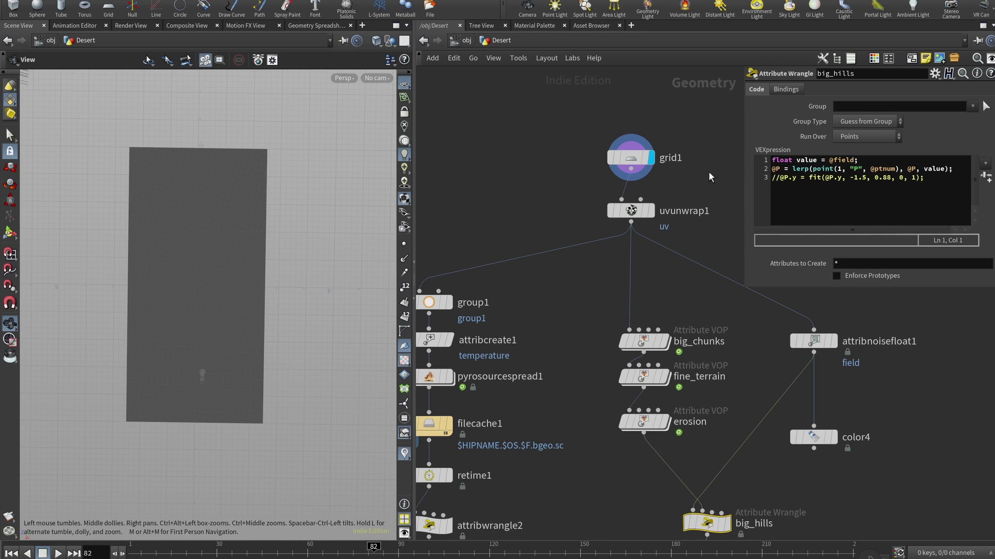
click(628, 156)
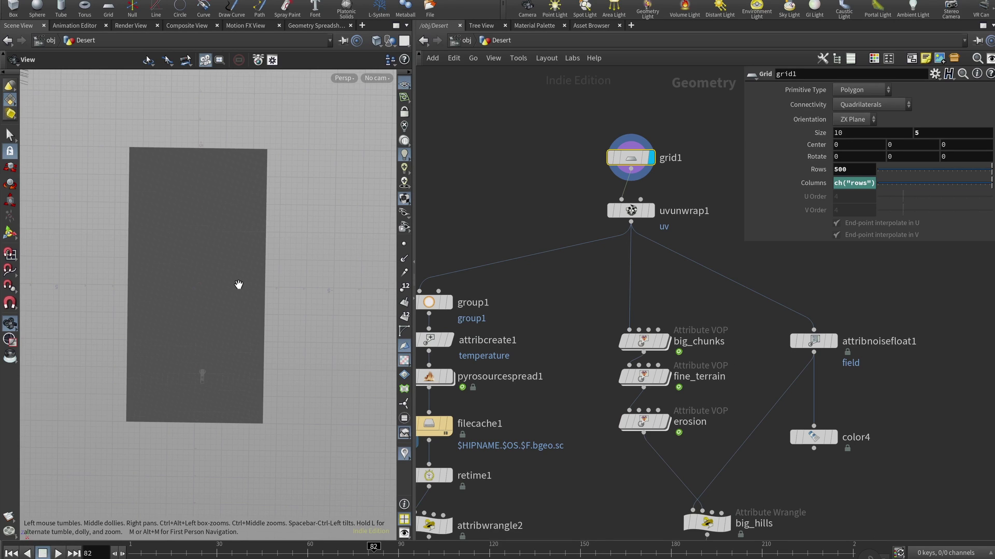
Check grid1's Size values and reveal the expression behind its Columns parameter.
double_click(891, 137)
click(963, 136)
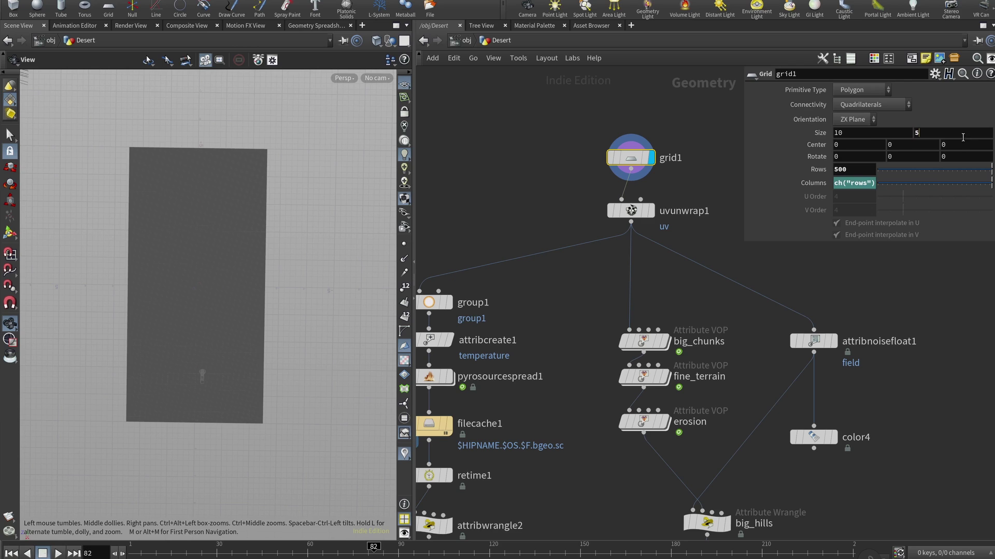
click(811, 185)
click(824, 185)
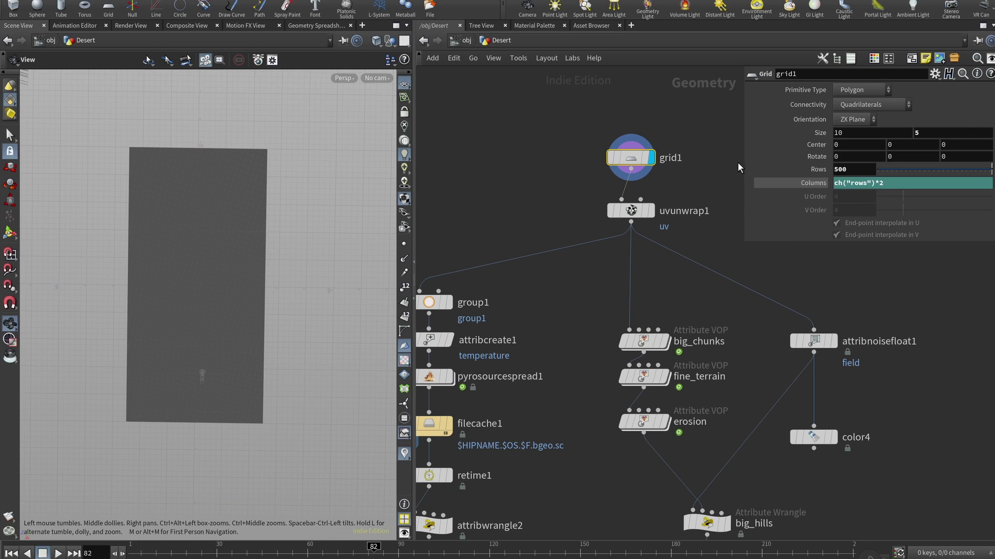
Review the copy and paste-reference options of grid1's Rows and Columns, and examine the row reference in the Columns expression.
right_click(852, 170)
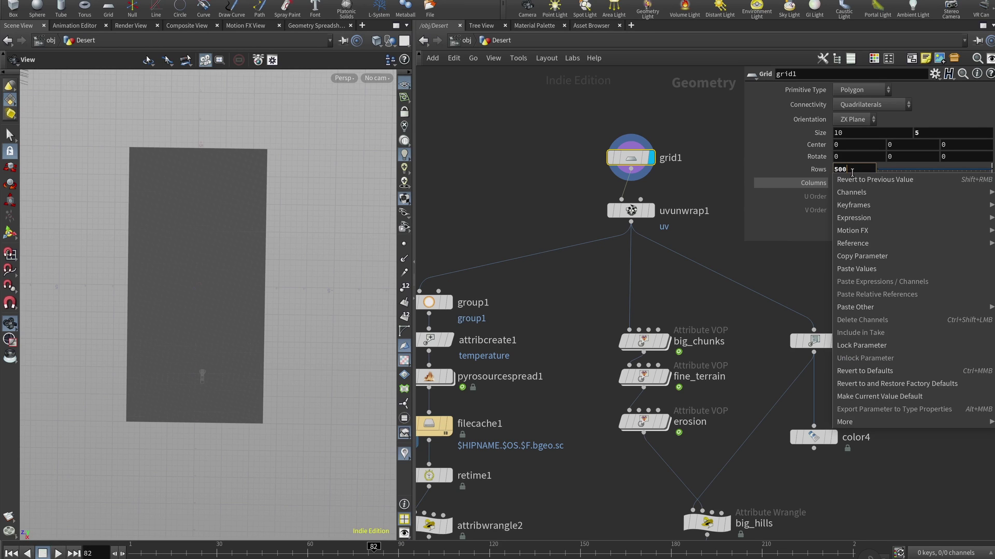
click(781, 207)
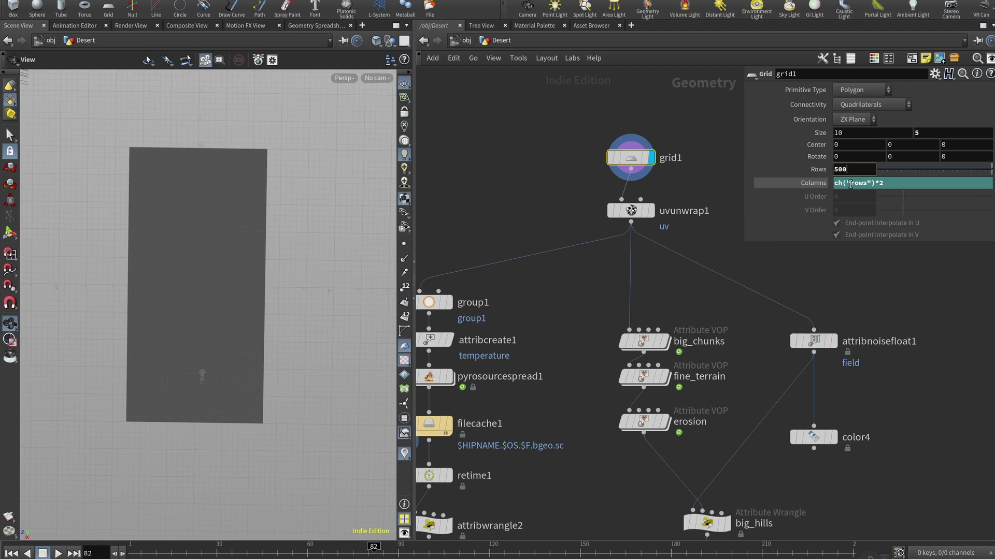
right_click(818, 182)
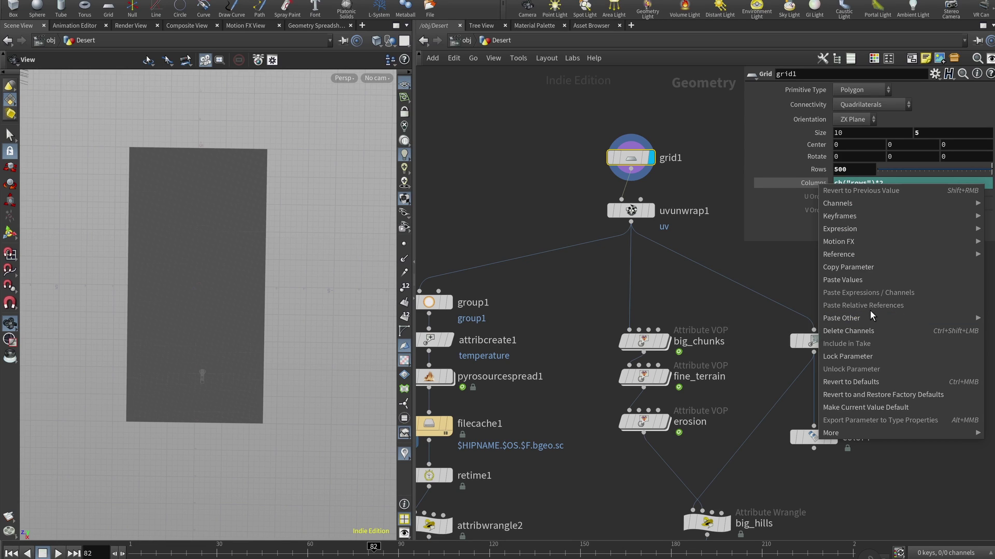
key(Escape)
click(892, 183)
drag(875, 183, 836, 183)
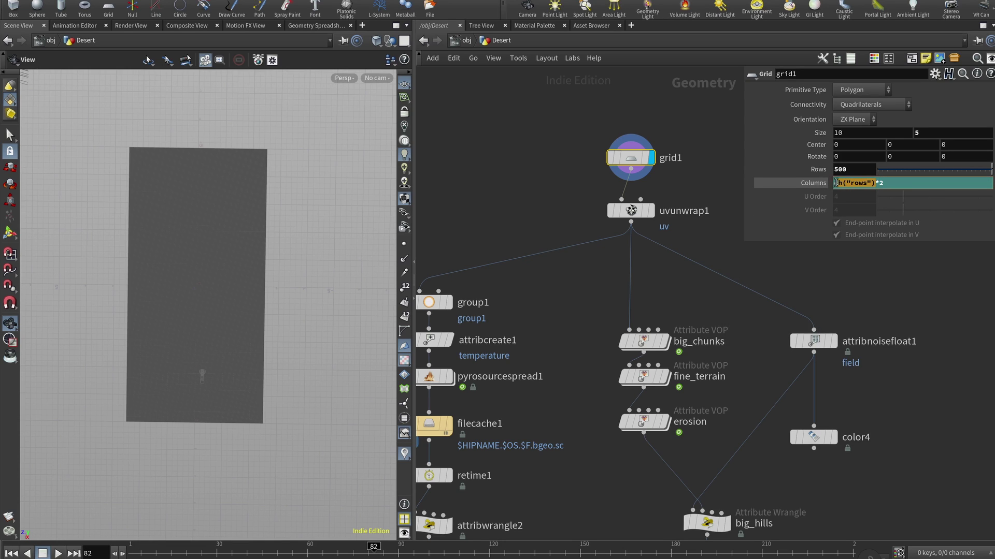
click(906, 187)
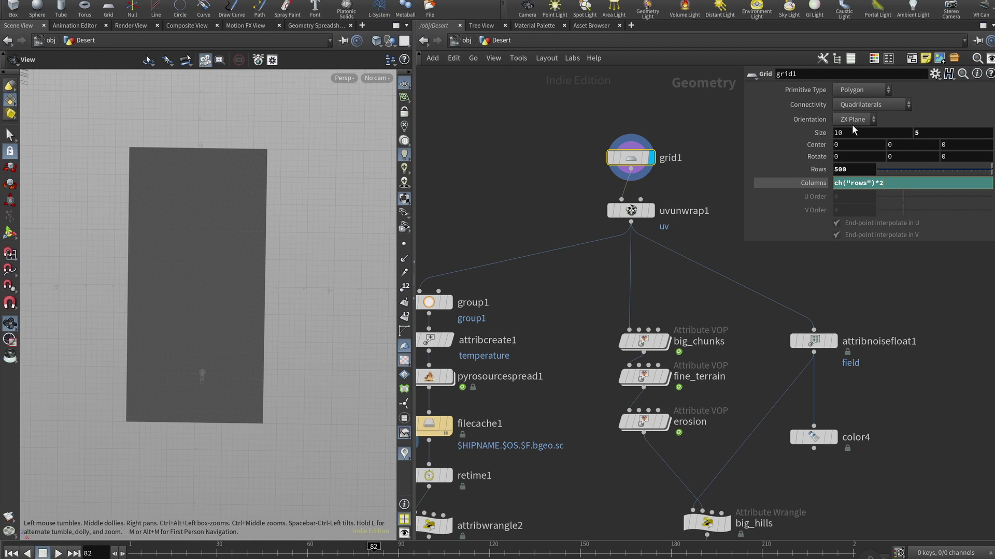
Compare grid1's two Size values with its Columns expression and switch Columns back to its evaluated value.
click(854, 131)
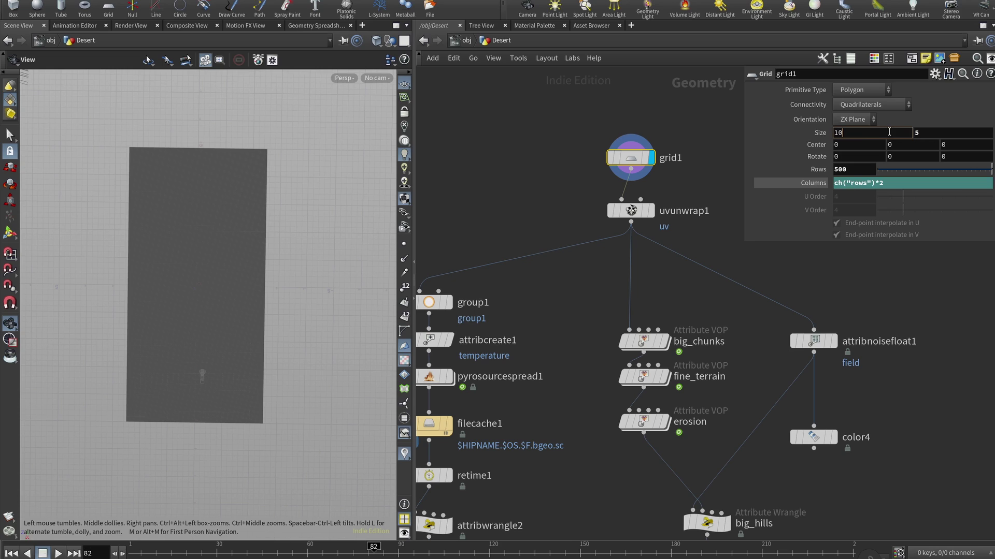
click(916, 134)
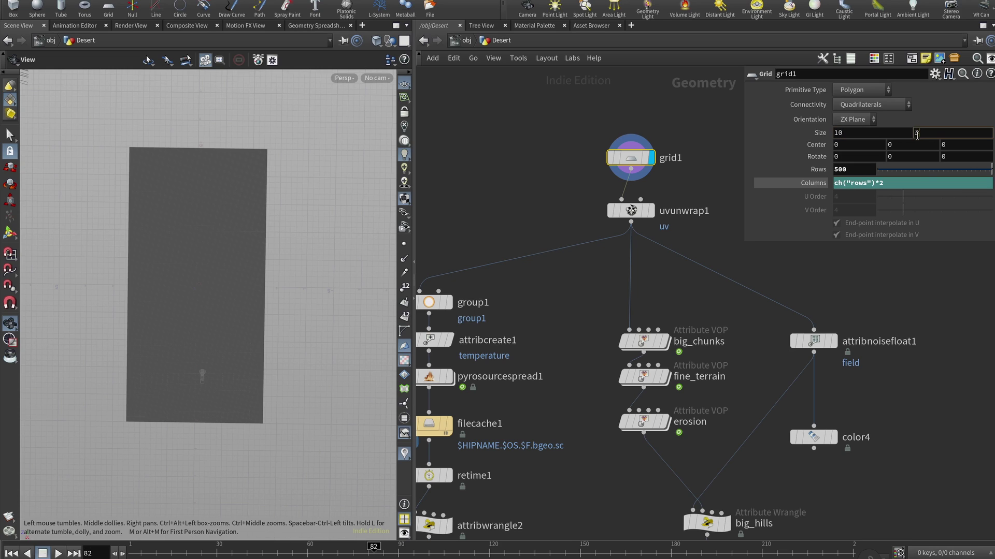
click(806, 183)
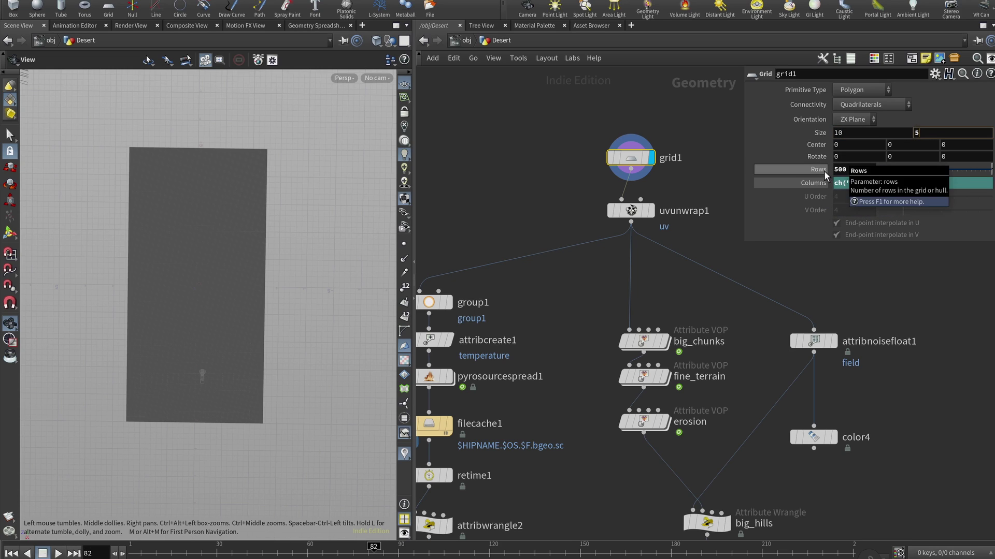
click(808, 181)
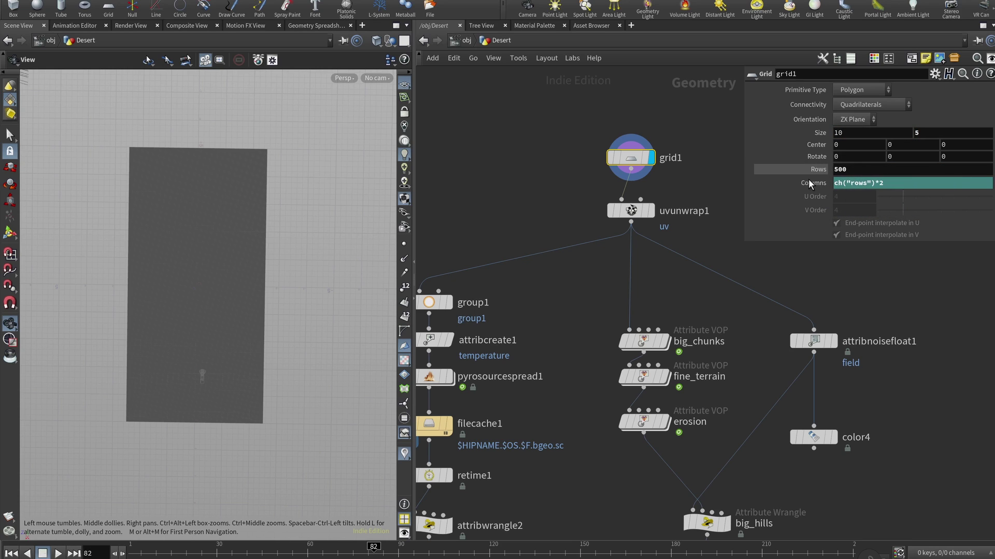
Try 800 rows on grid1 and restore the row count to 500.
double_click(869, 171)
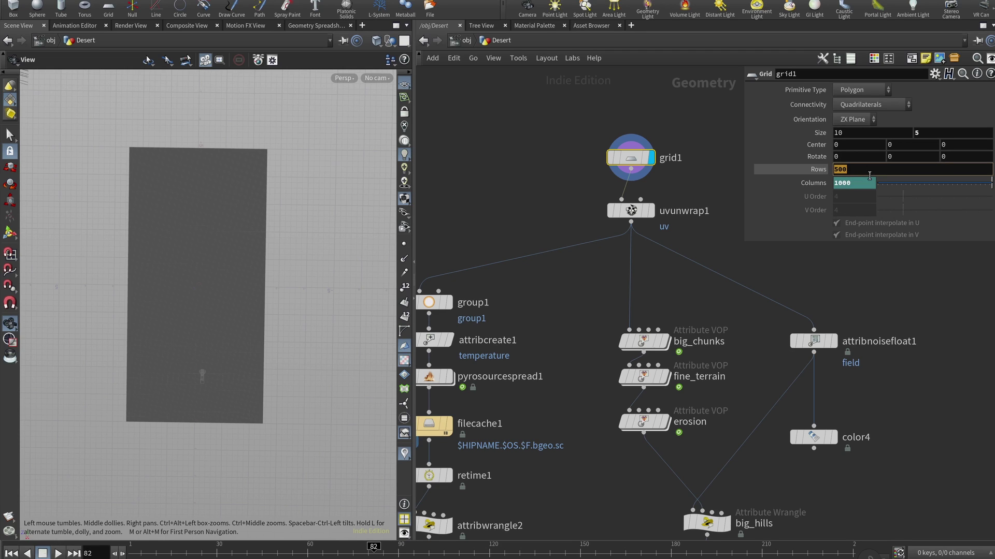
text(8)
key(Return)
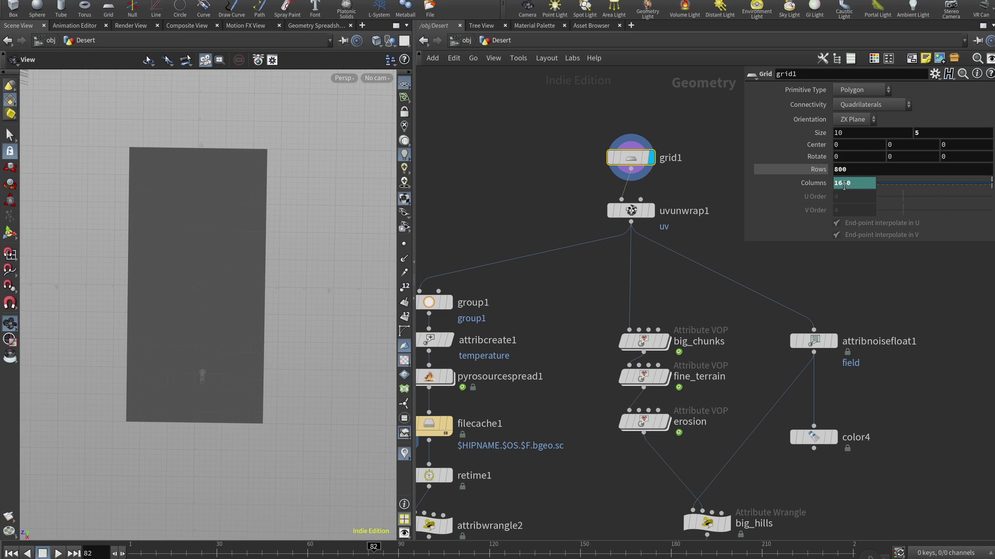
double_click(854, 187)
double_click(860, 171)
text(500)
key(Return)
Inspect the flat grid's density up close and display the output of the erosion node.
middle_drag(711, 242, 652, 216)
scroll(193, 235, up, 3)
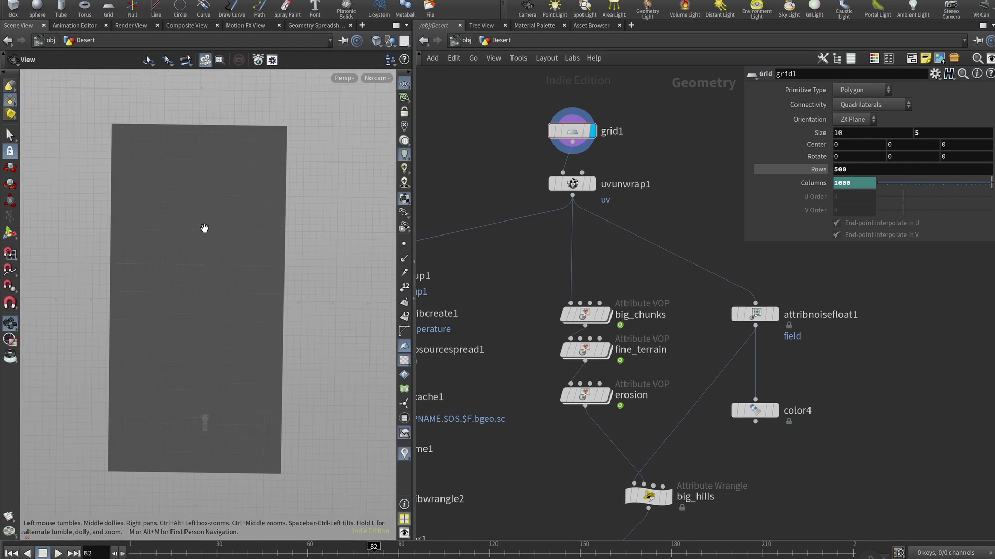
scroll(265, 238, up, 6)
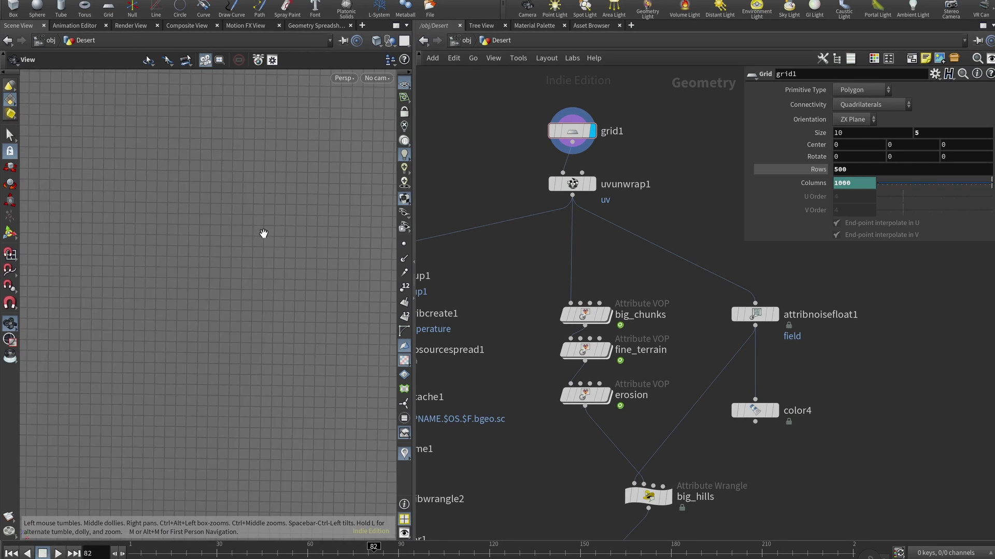
scroll(262, 233, down, 5)
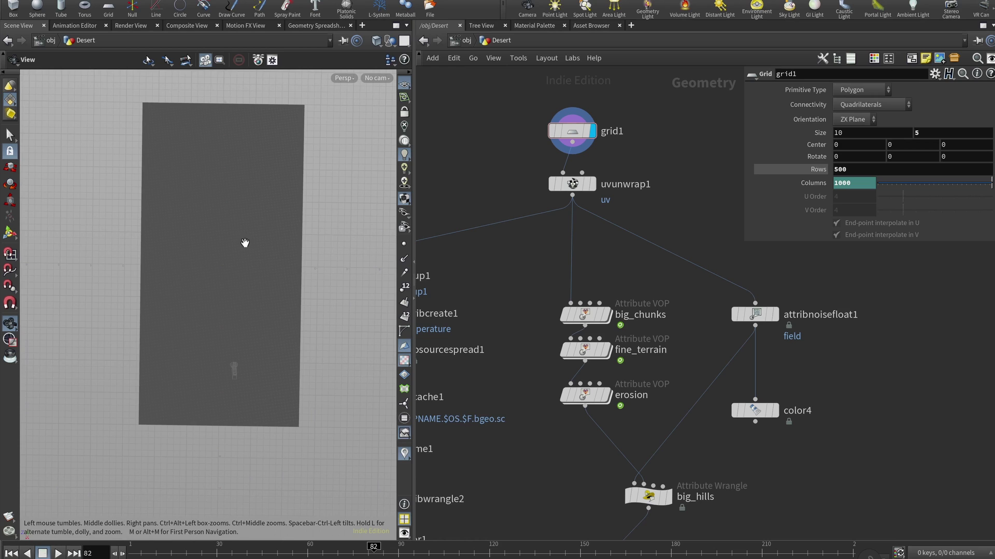
click(608, 394)
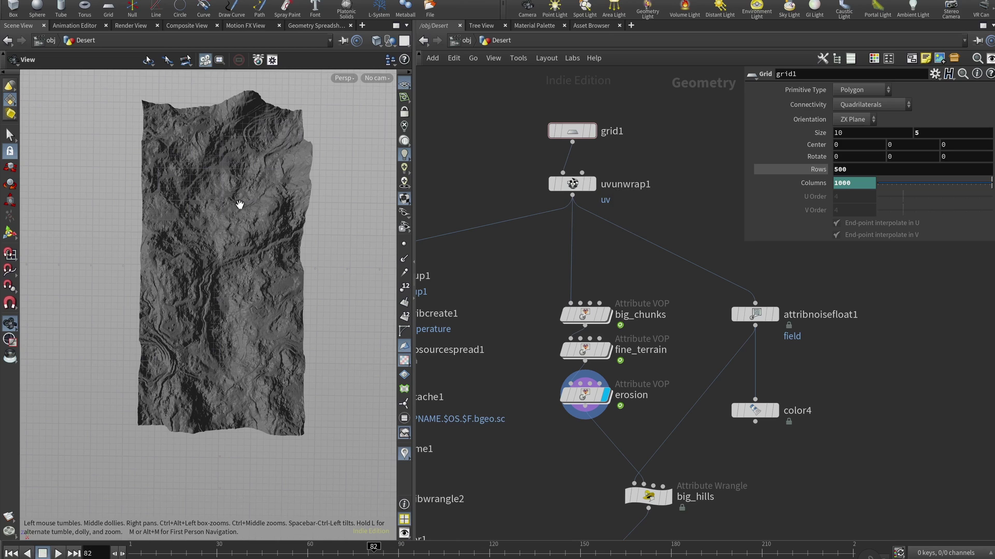
Display the uvunwrap1 node and show all its UV Unwrap parameters in a taller parameter area.
click(593, 185)
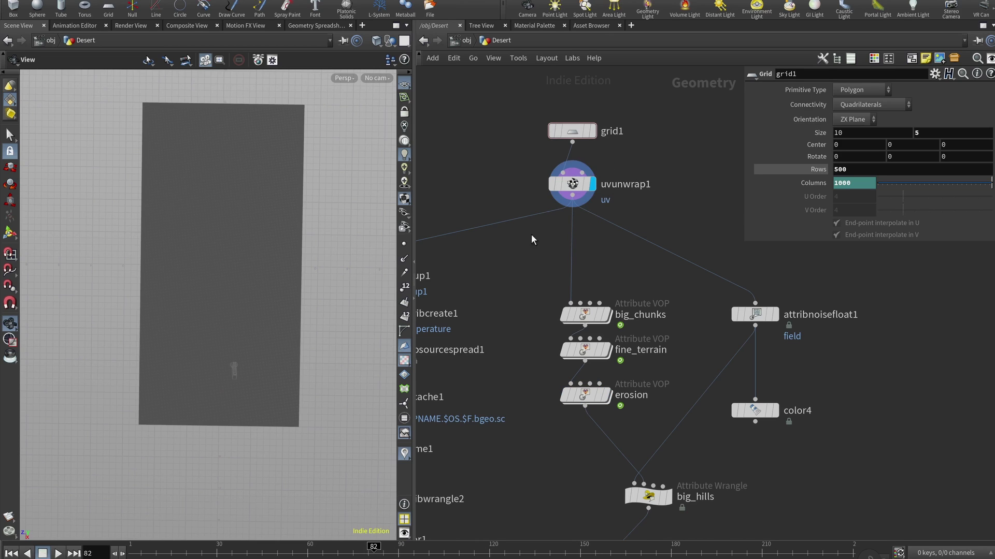
click(570, 194)
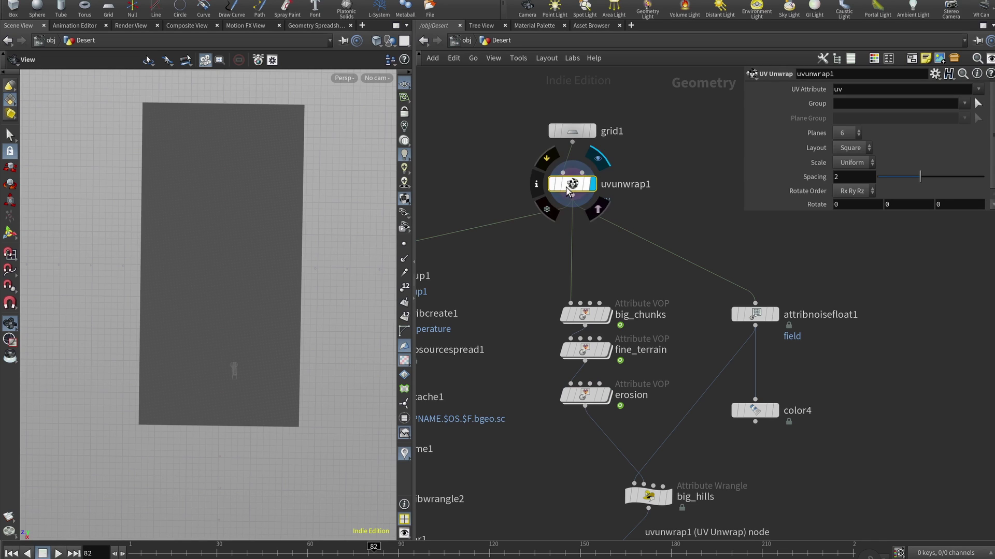
drag(779, 212, 779, 292)
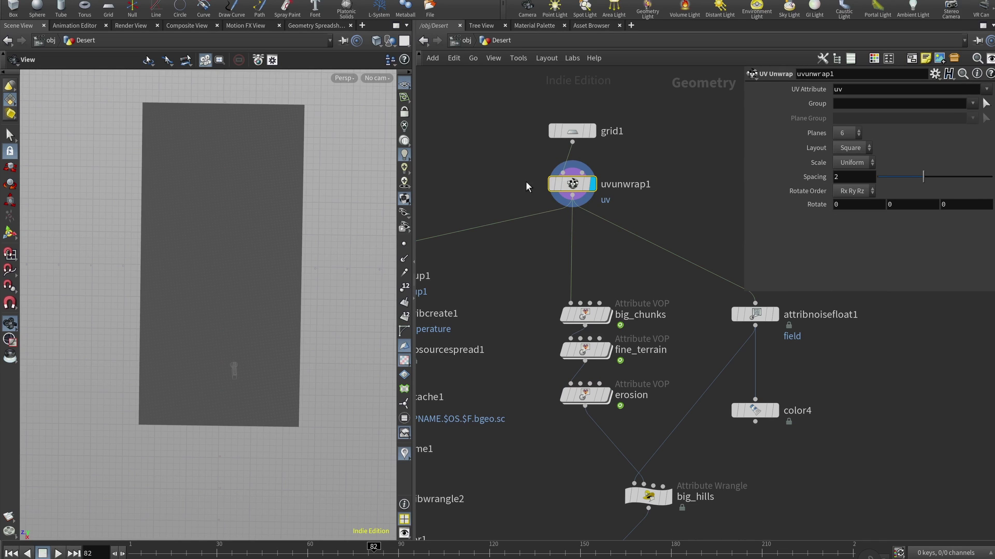
Bring the whole Desert network into view and box-select the big_chunks, fine_terrain and erosion nodes.
middle_drag(541, 244, 662, 218)
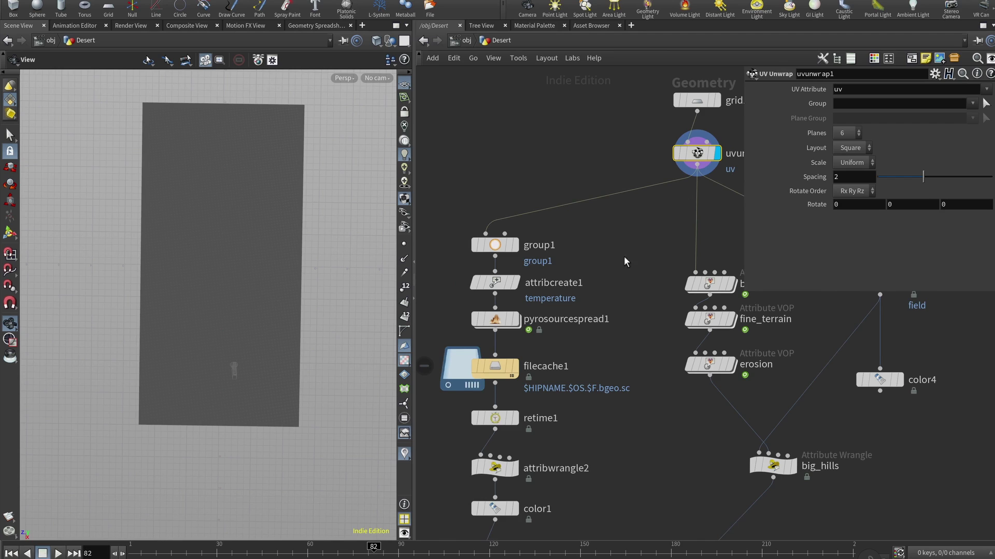
scroll(570, 269, down, 4)
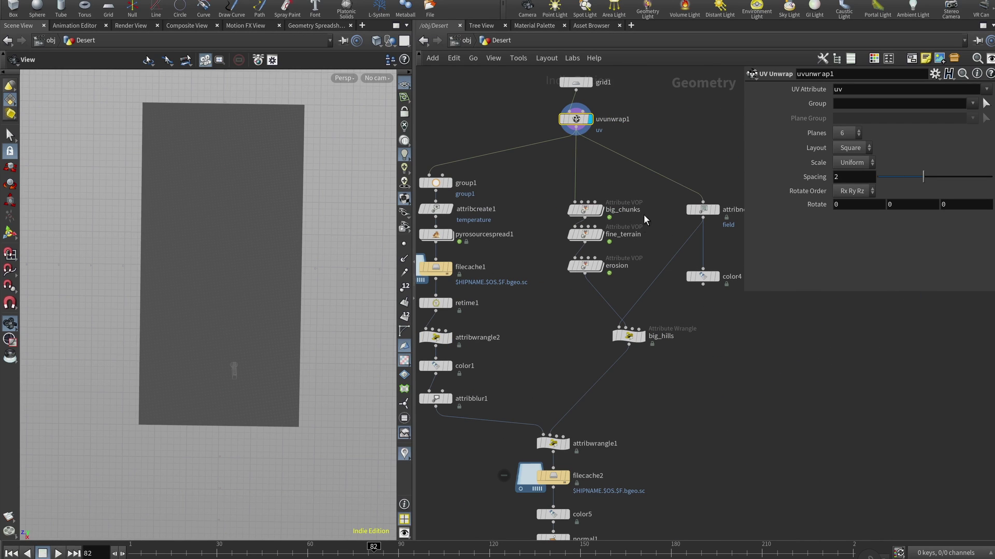
drag(512, 155, 601, 321)
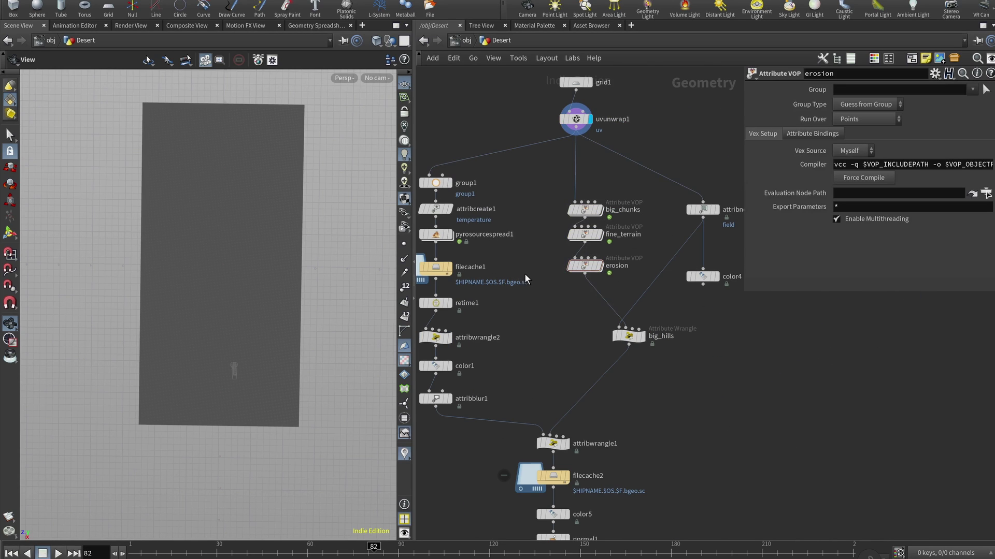
Display the group1 node and show its Group Create parameters.
middle_drag(528, 226, 570, 212)
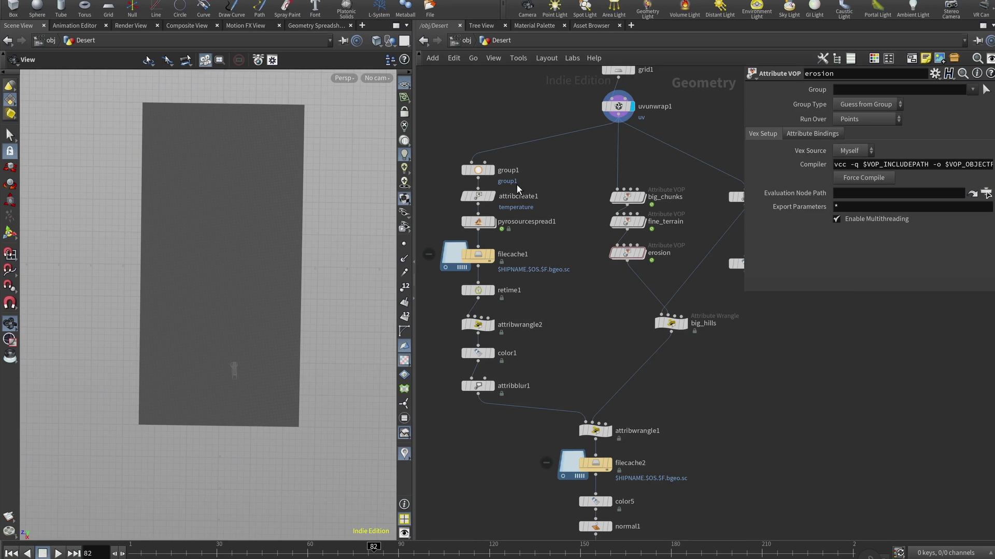
click(495, 169)
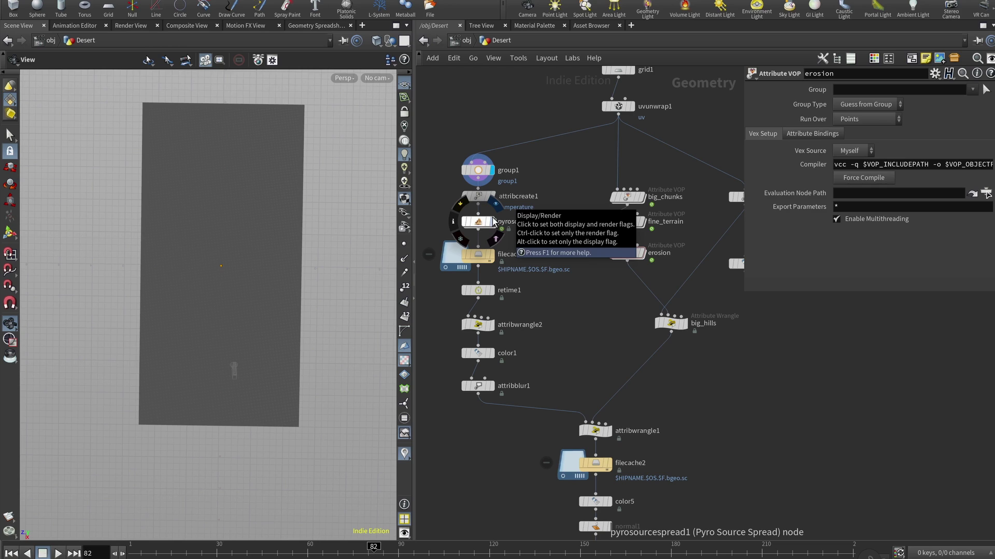
click(477, 170)
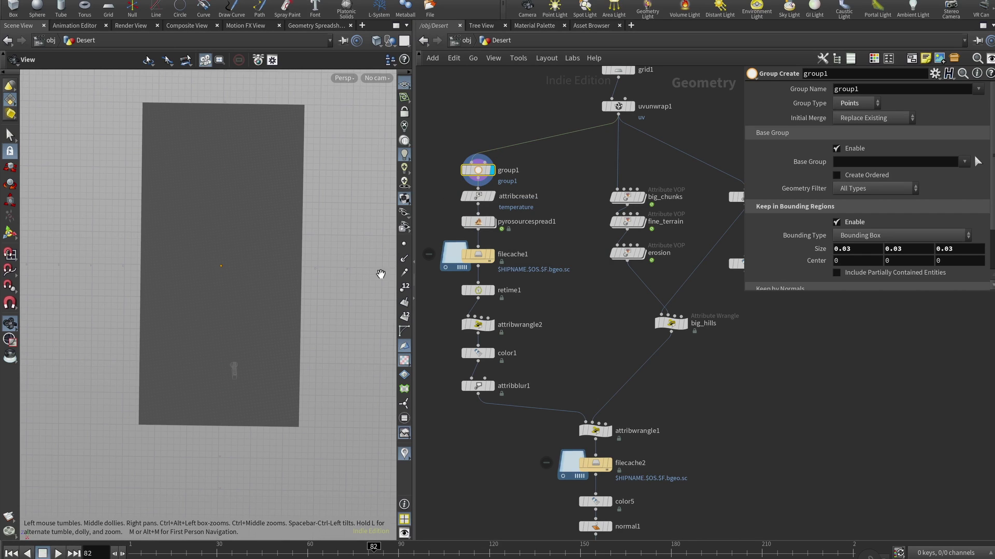
Show the attribcreate1 node's parameters and inspect its group, attribute name and value fields.
scroll(228, 262, up, 10)
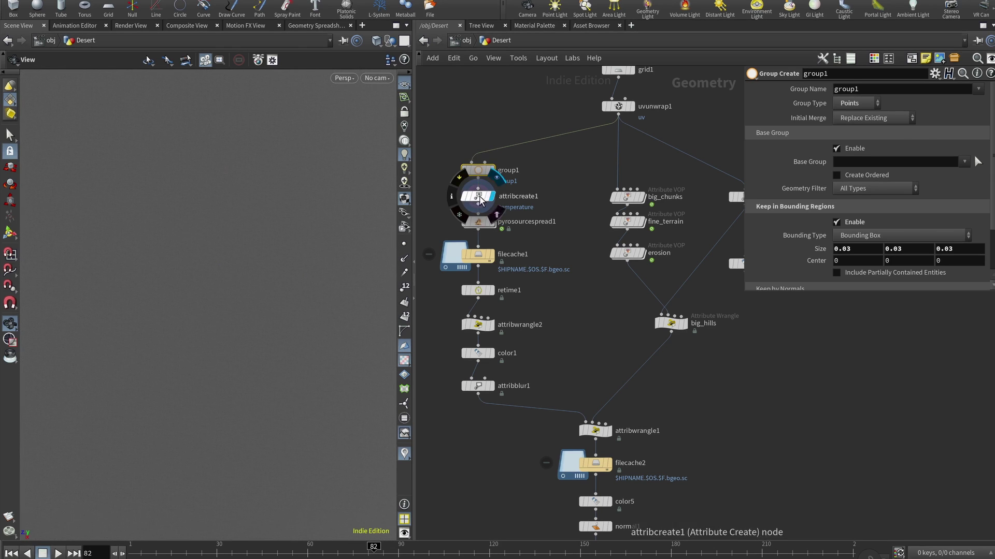
click(480, 198)
double_click(863, 89)
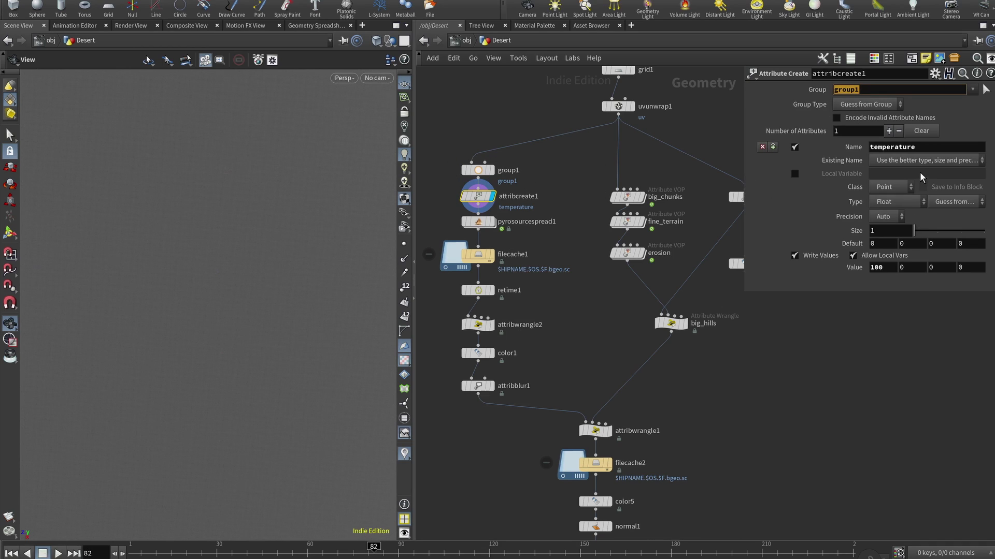
double_click(922, 150)
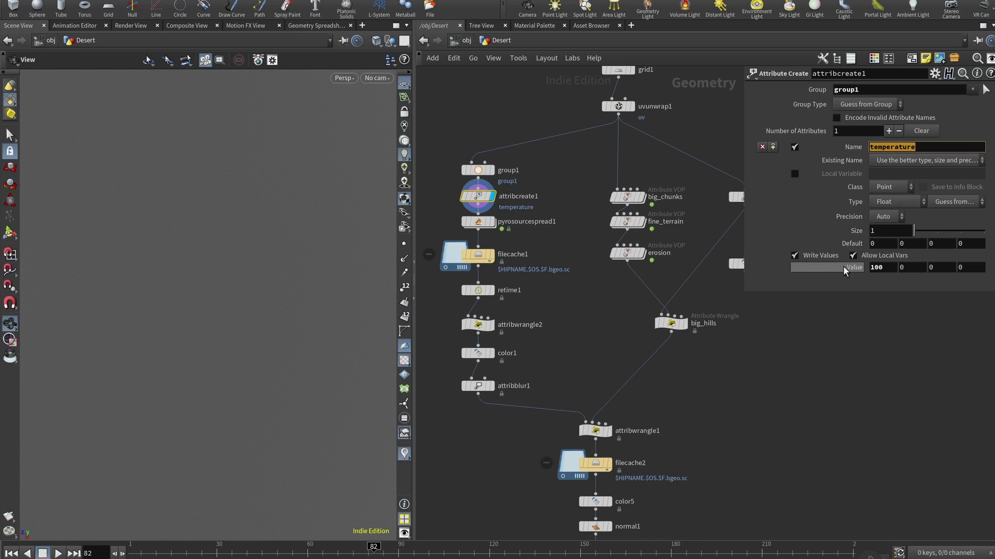
double_click(880, 267)
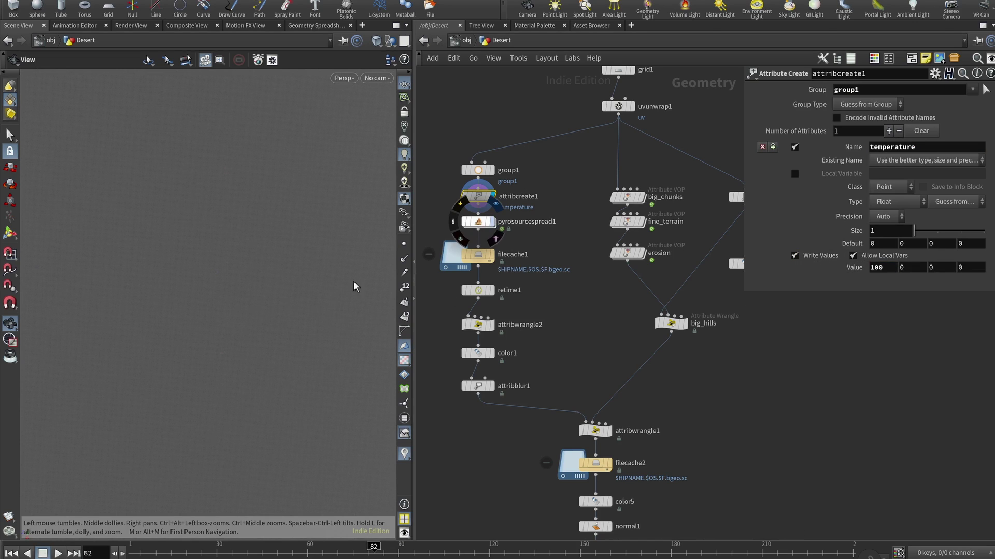
Display the pyrosourcespread1 node at the timeline's first frame and show its Pyro Source Spread parameters.
click(488, 222)
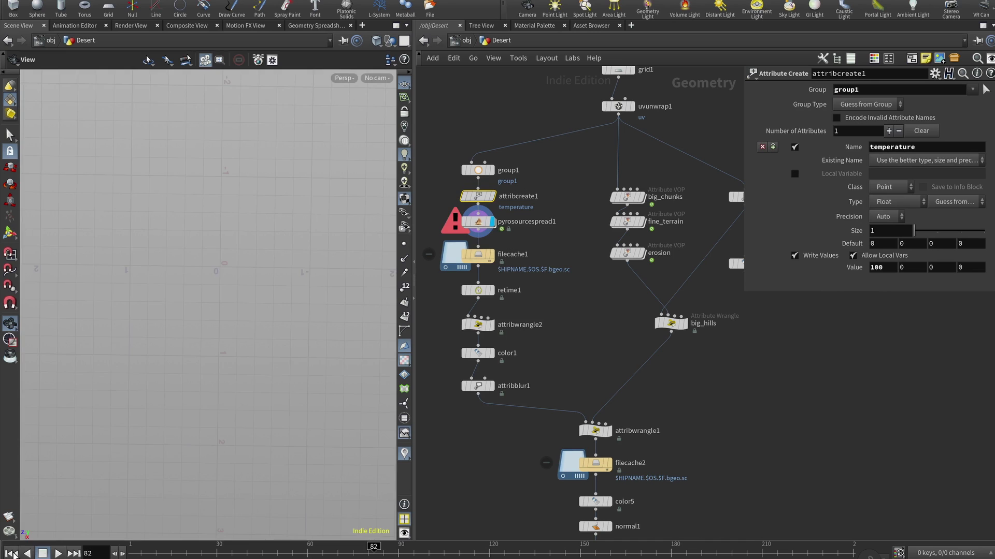
click(12, 553)
scroll(261, 285, up, 5)
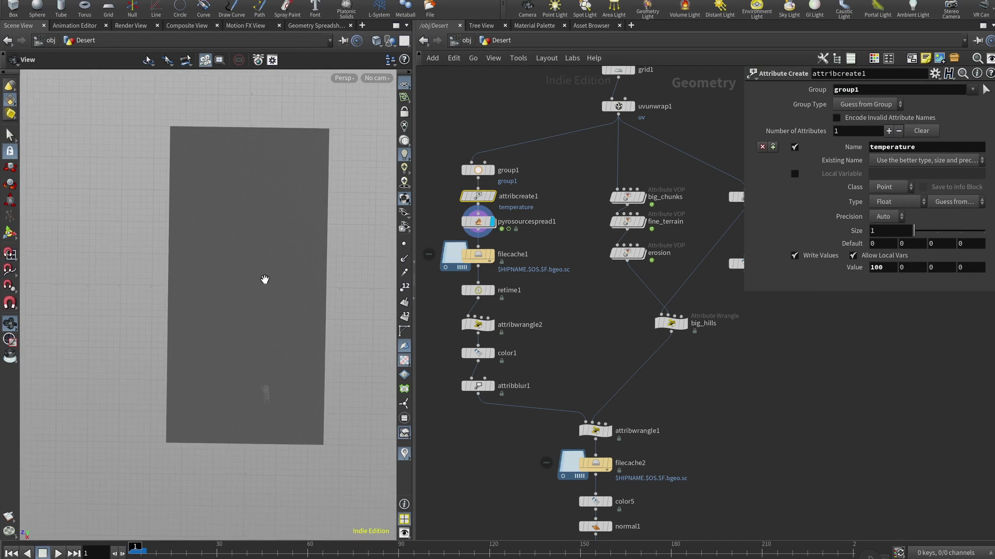
click(477, 222)
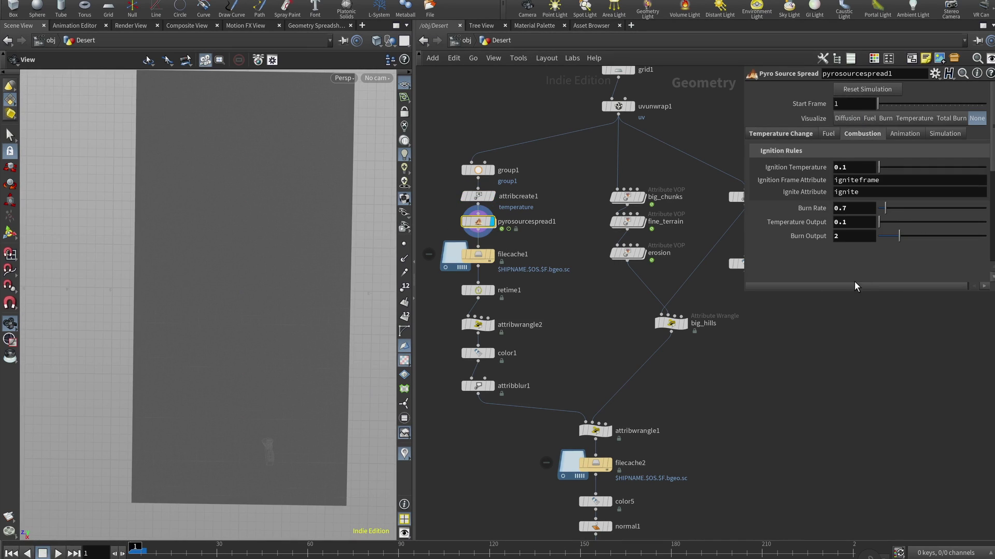
Show the pyrosourcespread1 temperature change parameters in a larger parameter area and set Visualize to Temperature.
click(785, 135)
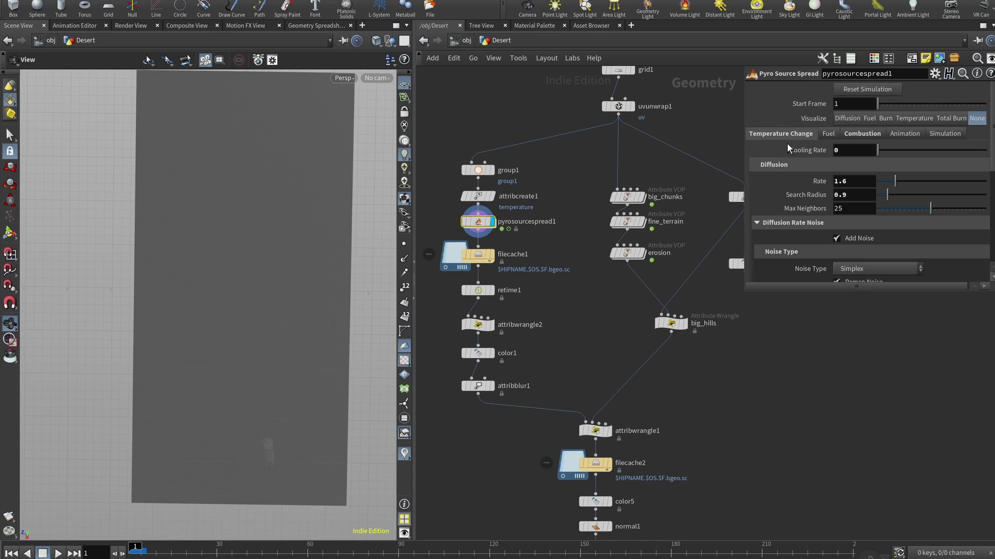
drag(747, 294, 747, 377)
drag(743, 259, 649, 264)
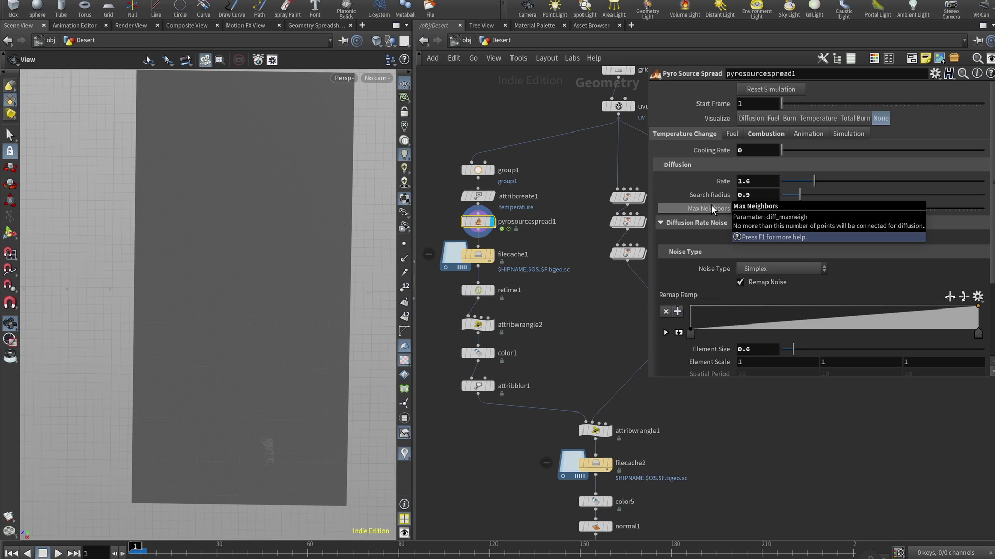
click(817, 119)
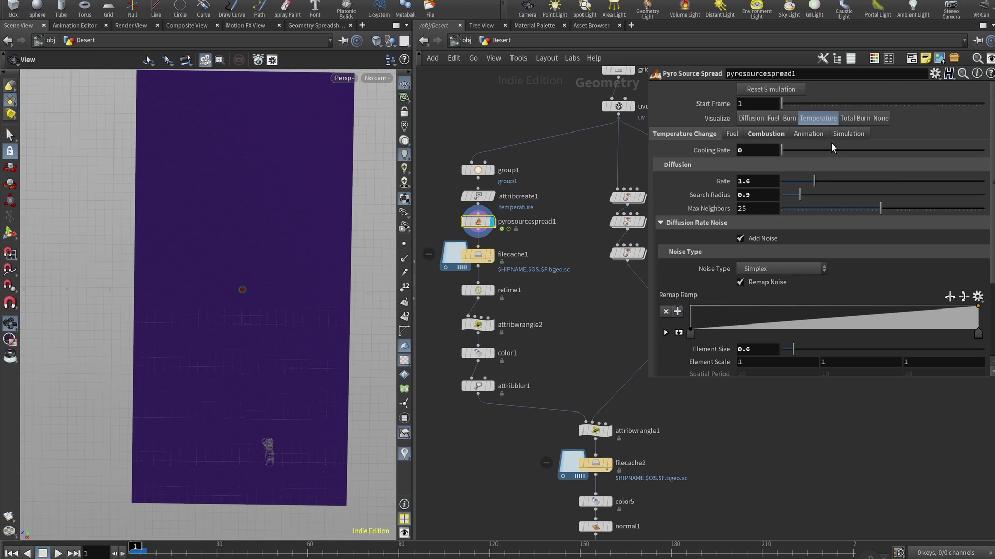
click(776, 177)
Display the filecache1 node and set the end frame of its cache sequence to 900.
click(491, 254)
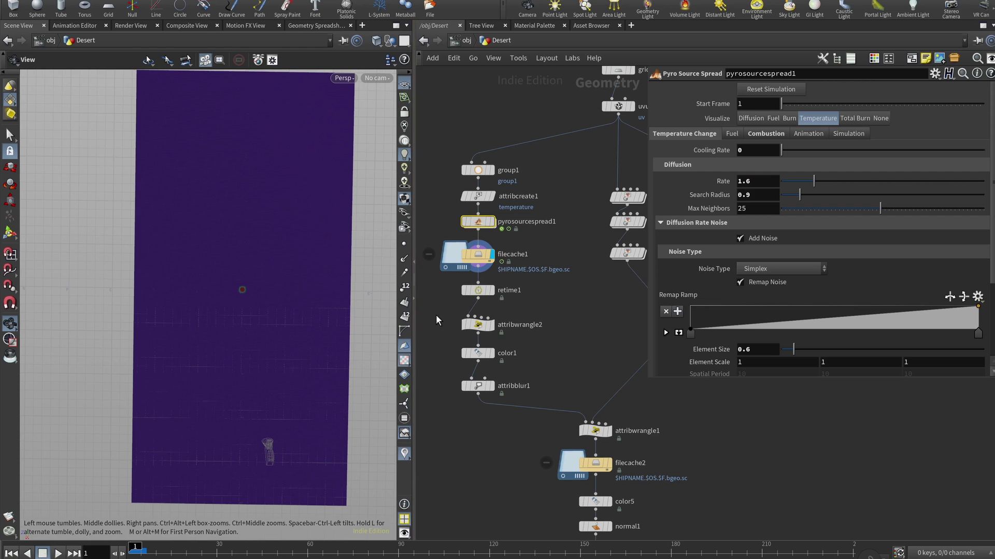
click(477, 254)
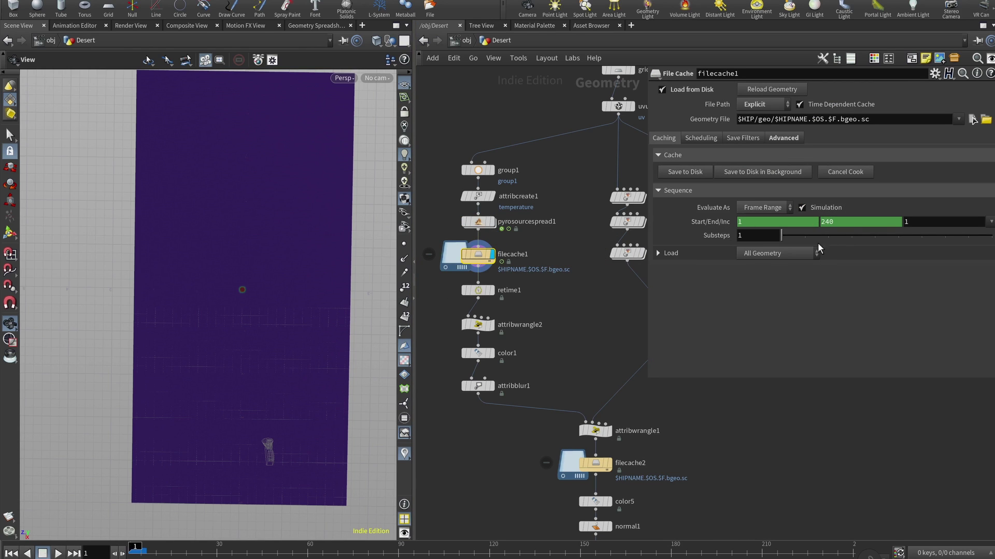
click(844, 222)
text(900)
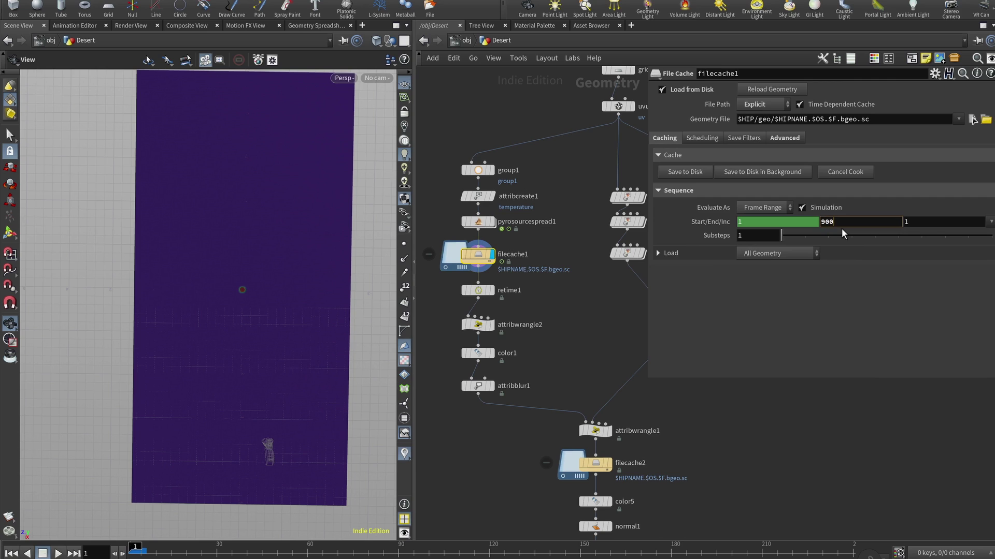
key(Return)
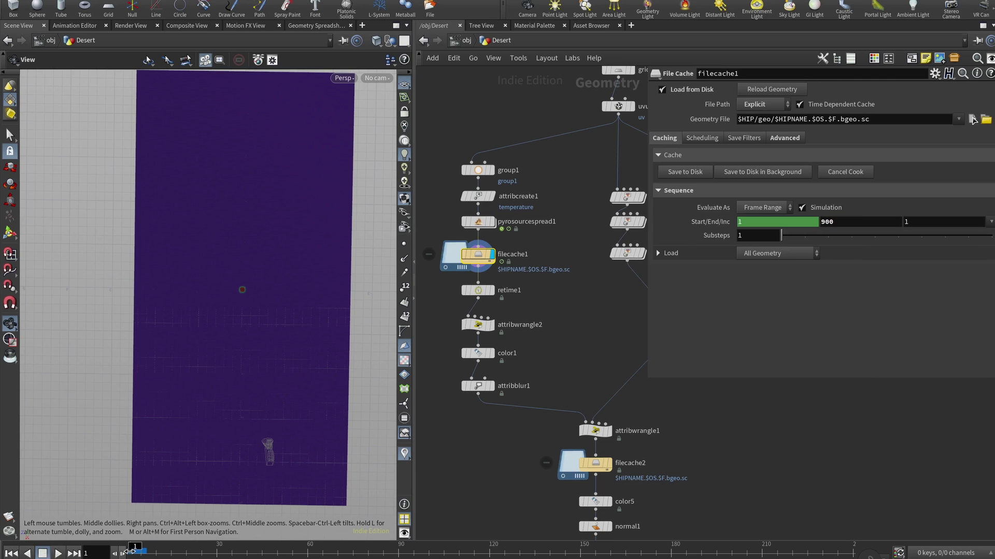
Scrub the cached temperature spread to frame 240 and review pyrosourcespread1's diffusion and noise parameters.
drag(136, 550, 823, 551)
drag(409, 543, 848, 551)
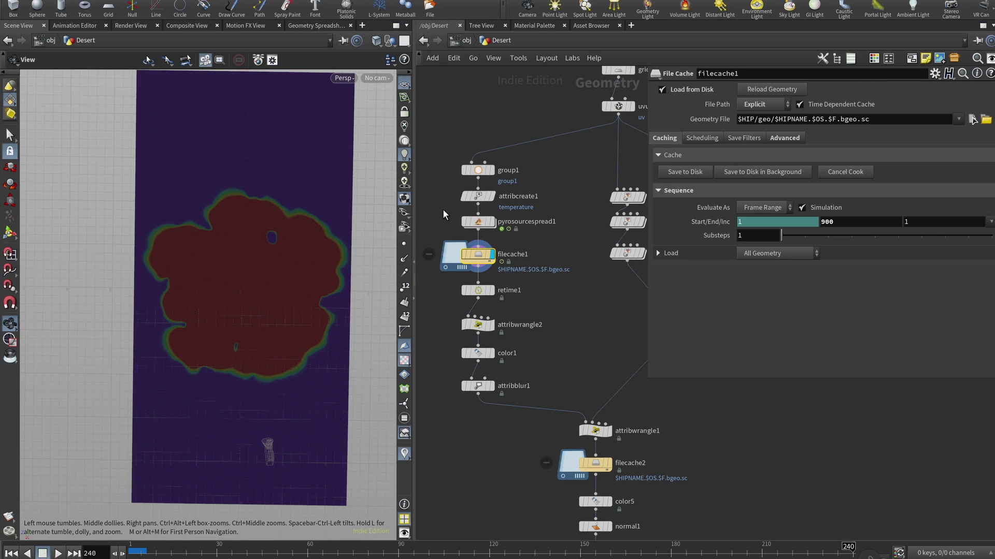
click(477, 221)
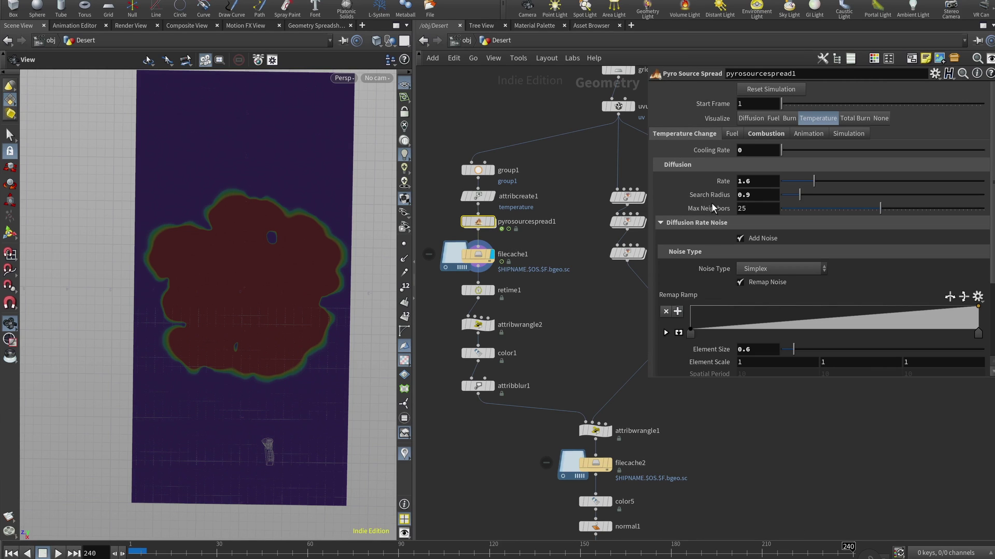
scroll(727, 290, down, 1)
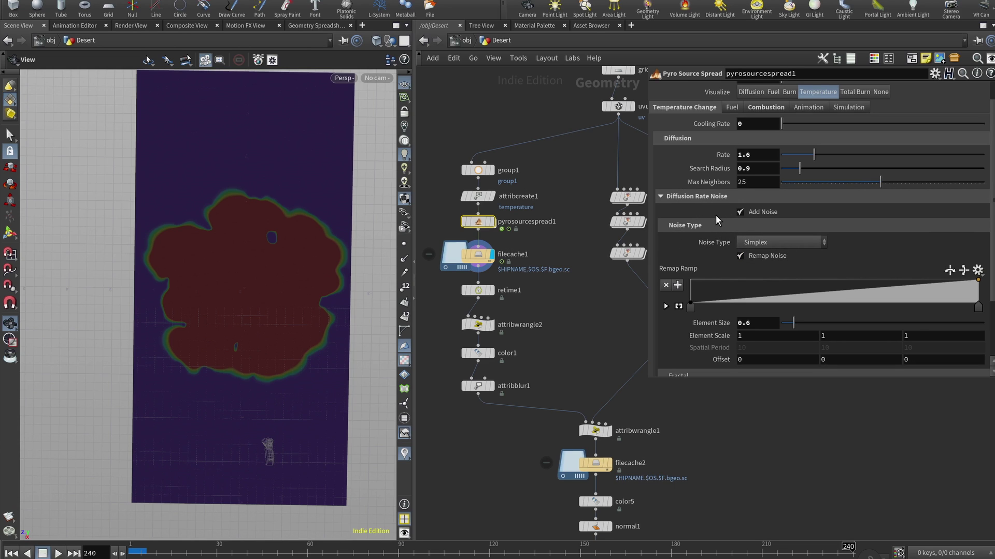
Display the retime1 node and examine its speed, input and output frame ranges, and retimed spread along the timeline.
click(477, 291)
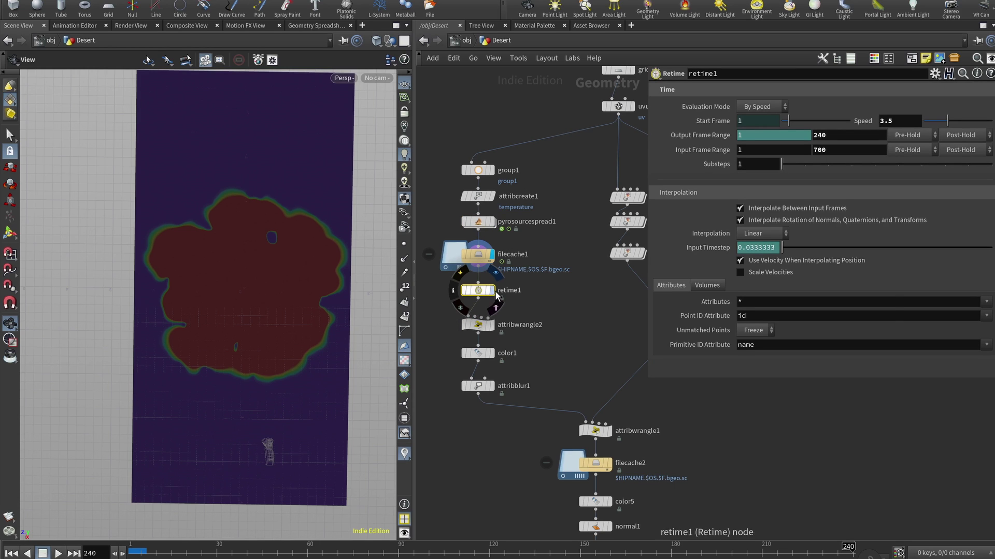
click(494, 308)
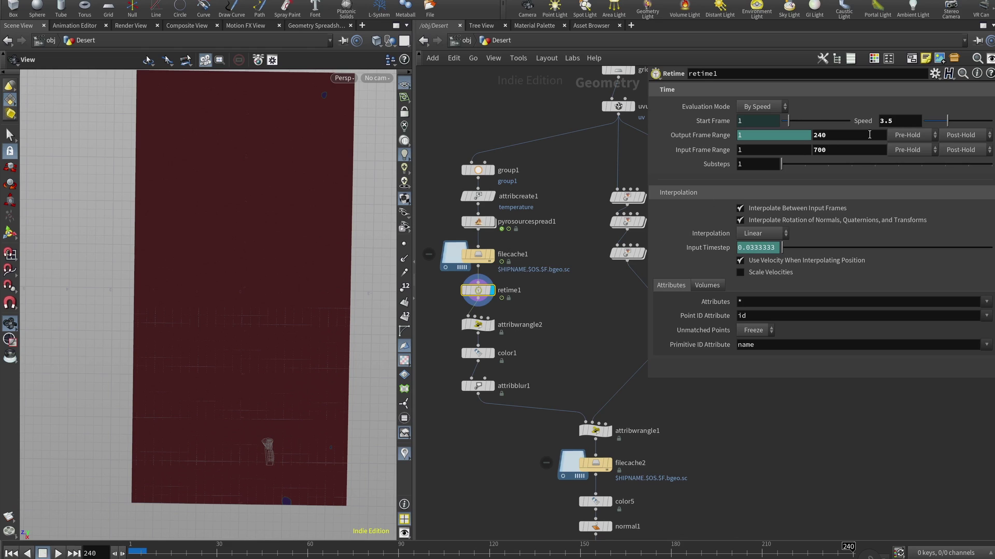
click(901, 120)
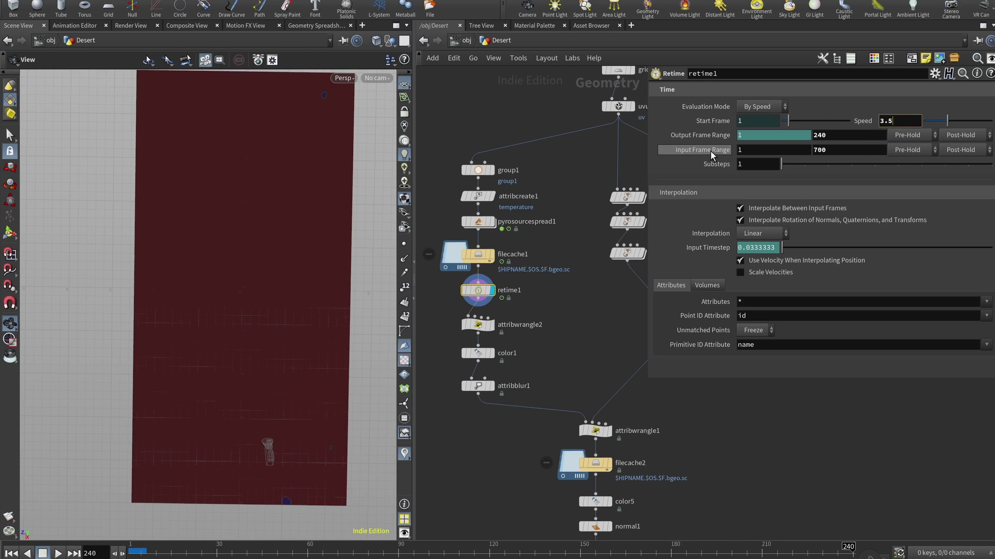
click(845, 150)
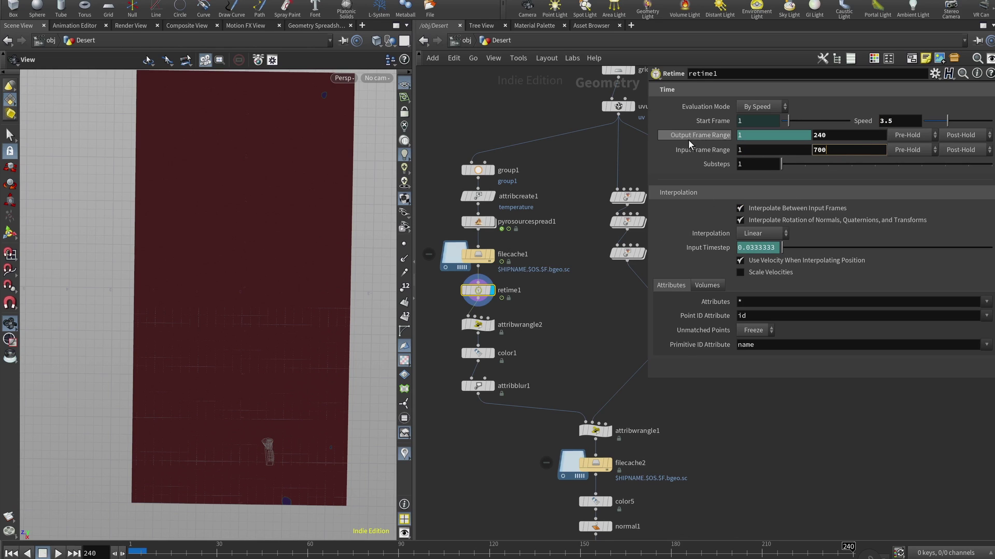
click(869, 135)
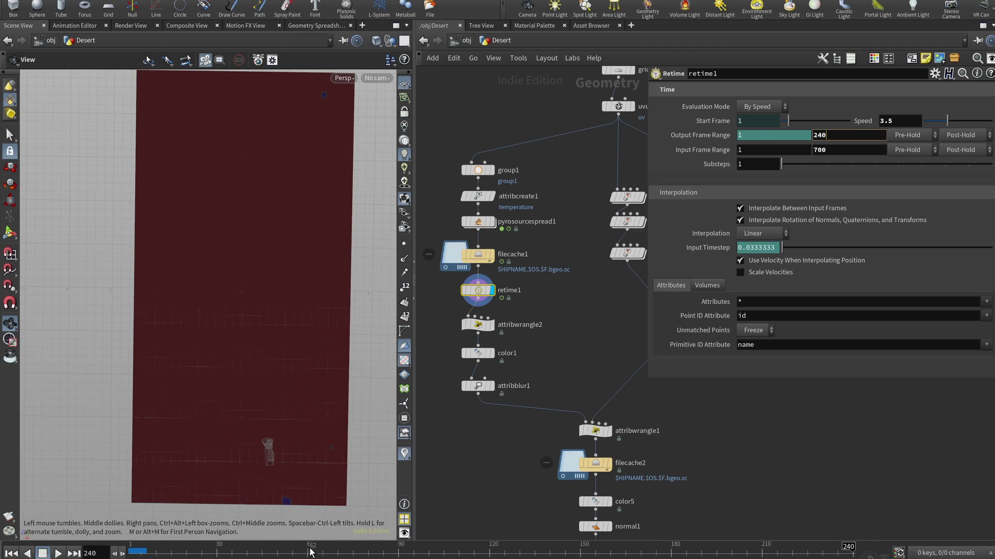
drag(275, 551, 892, 550)
mouse_move(483, 325)
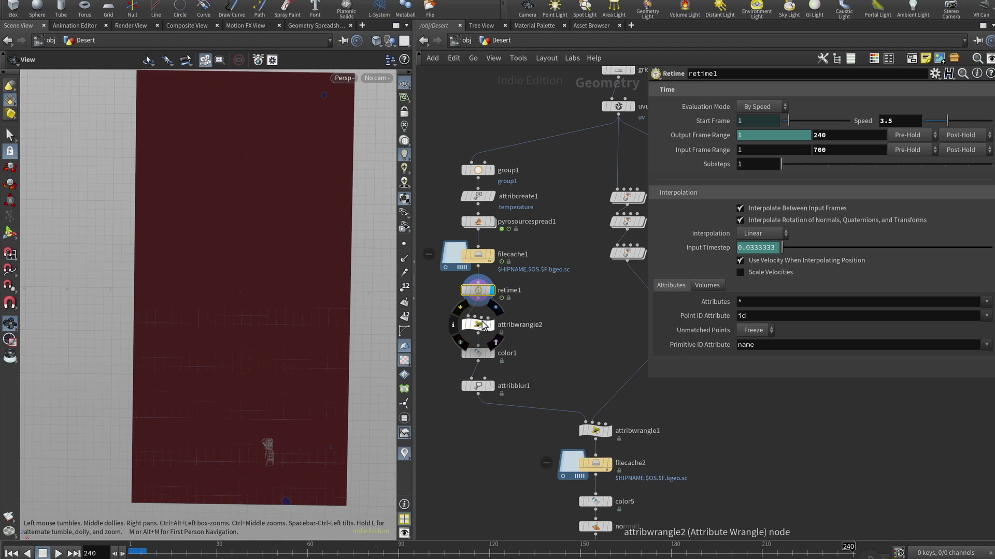
click(481, 325)
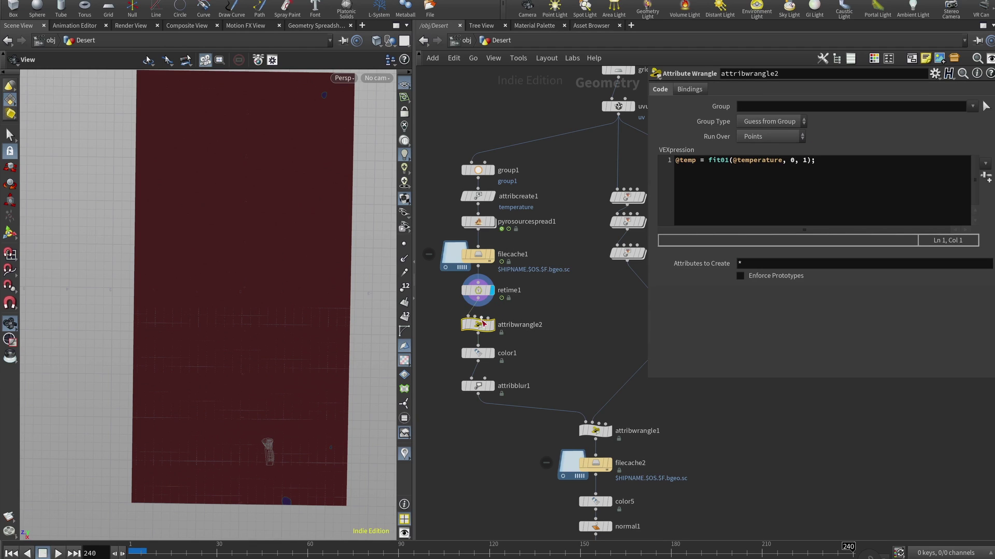
mouse_move(482, 325)
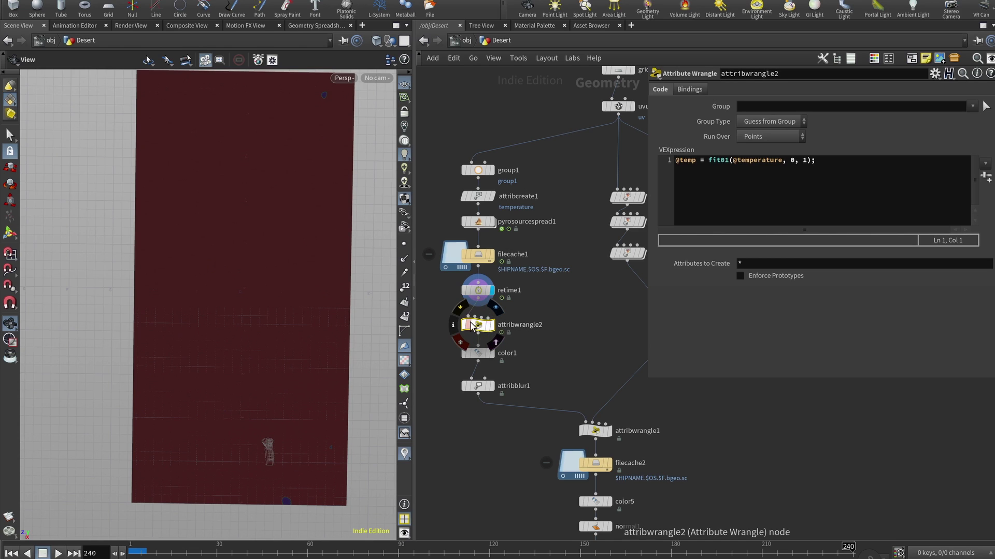
double_click(687, 159)
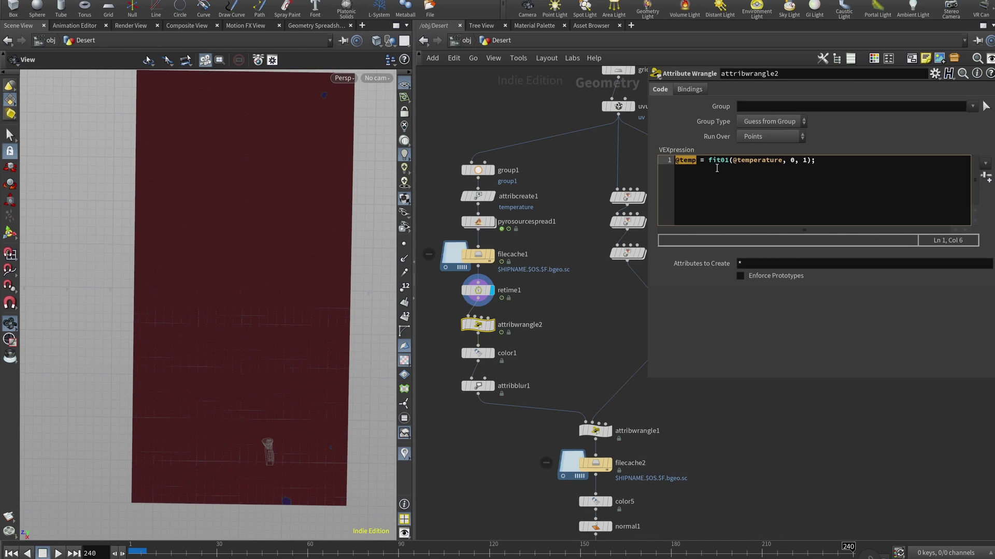
click(690, 173)
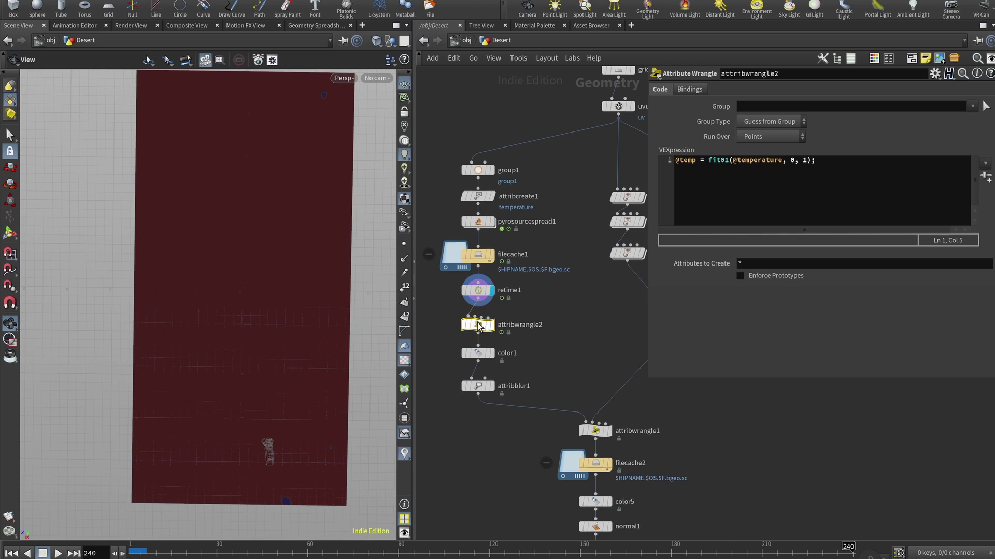
double_click(692, 160)
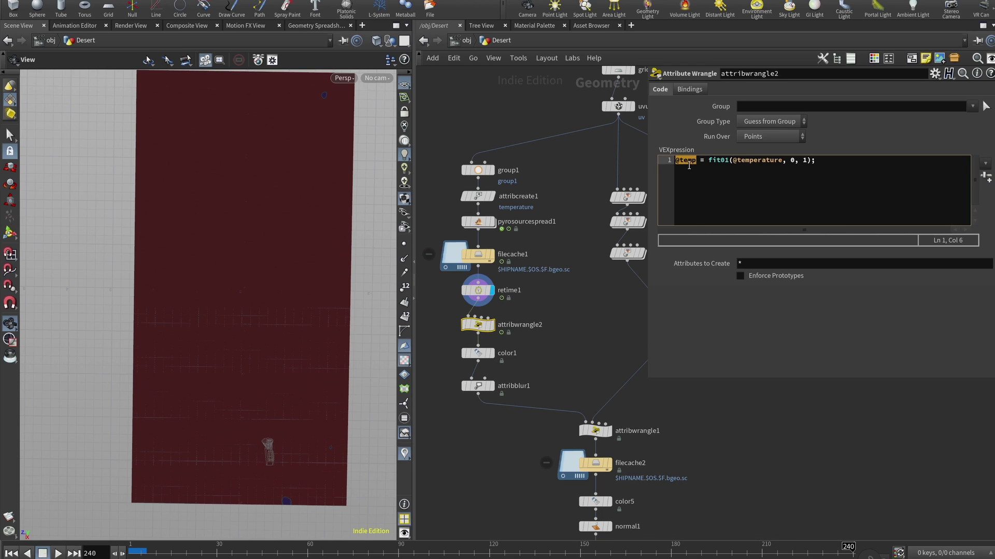
click(684, 161)
click(716, 161)
double_click(749, 163)
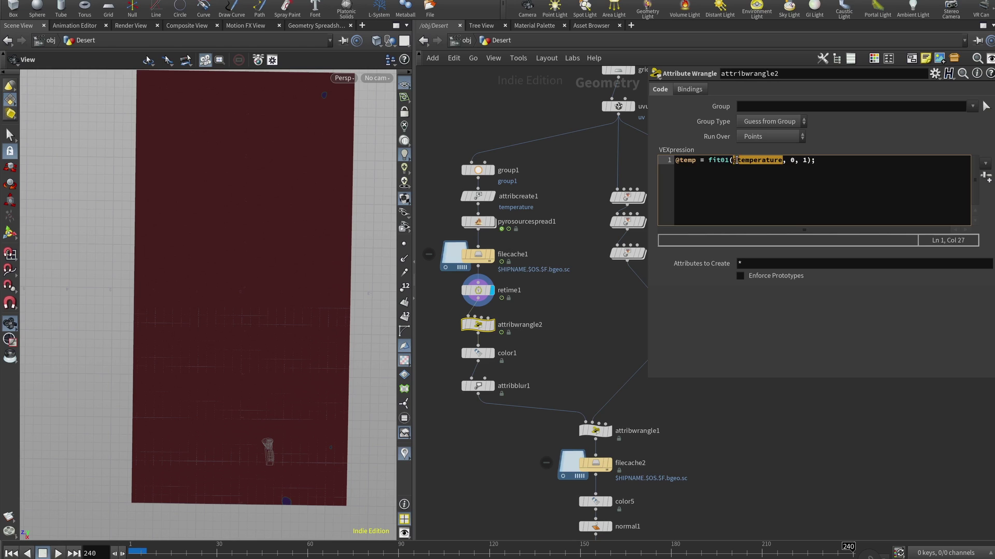
drag(790, 160, 826, 162)
click(826, 161)
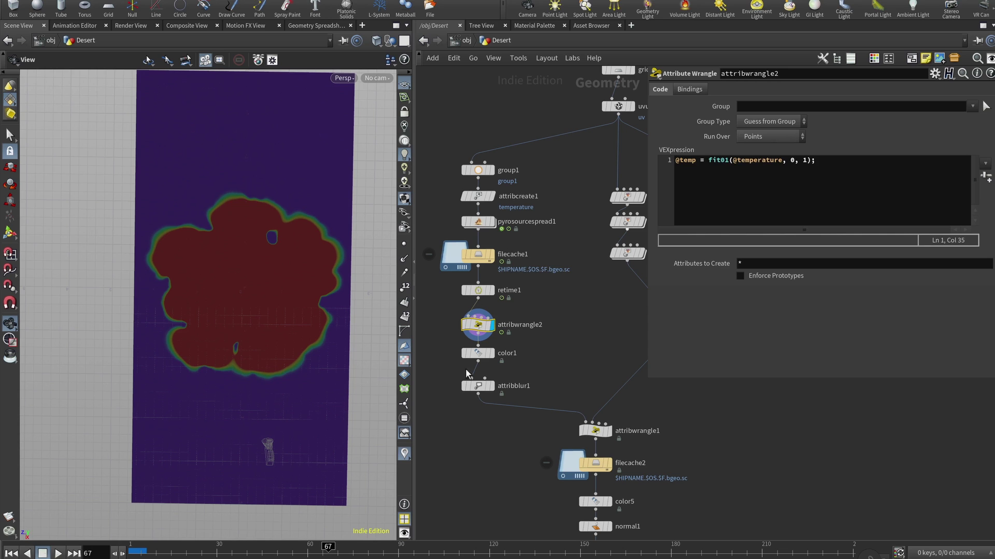
View attribwrangle2's point attributes in the Geometry Spreadsheet and sort them by temp in descending order.
click(286, 25)
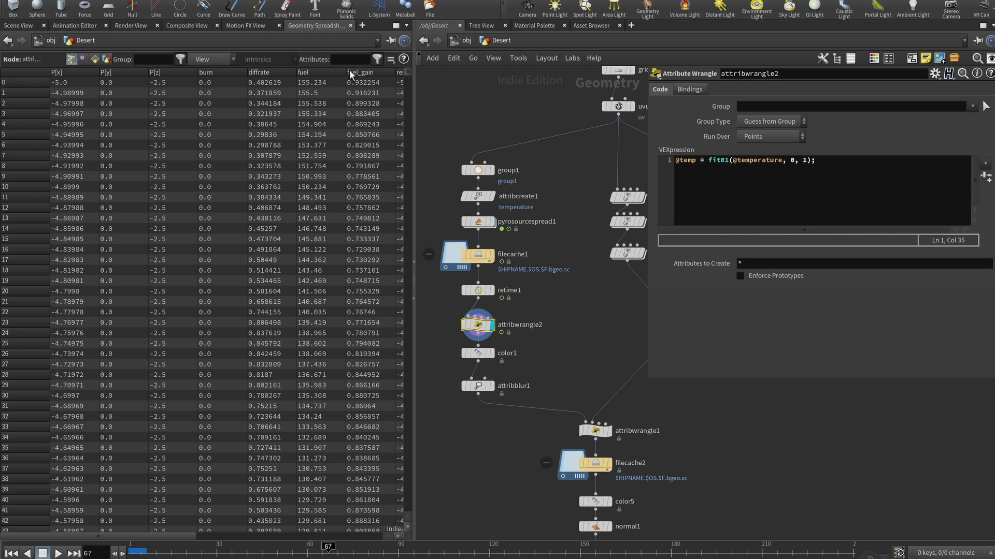
drag(188, 532, 356, 534)
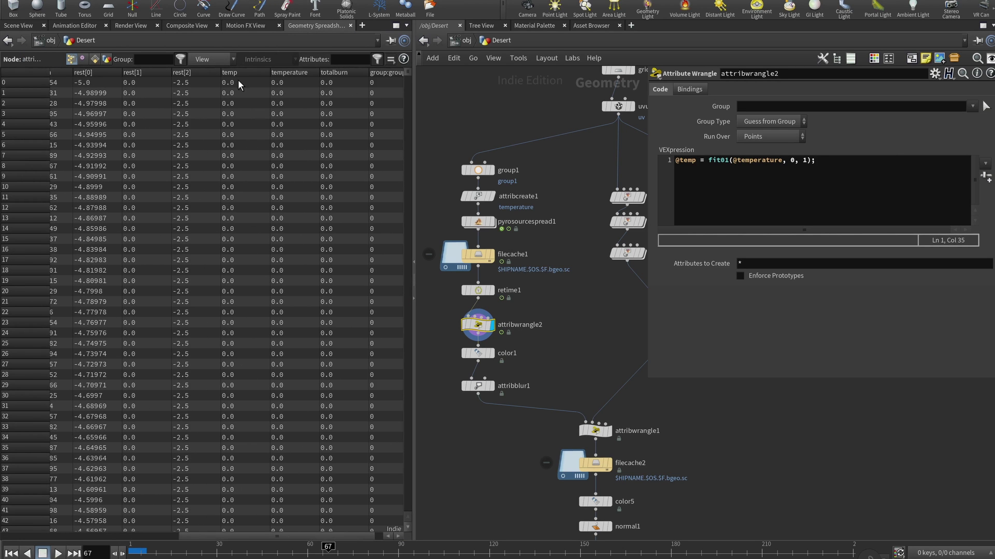
click(233, 73)
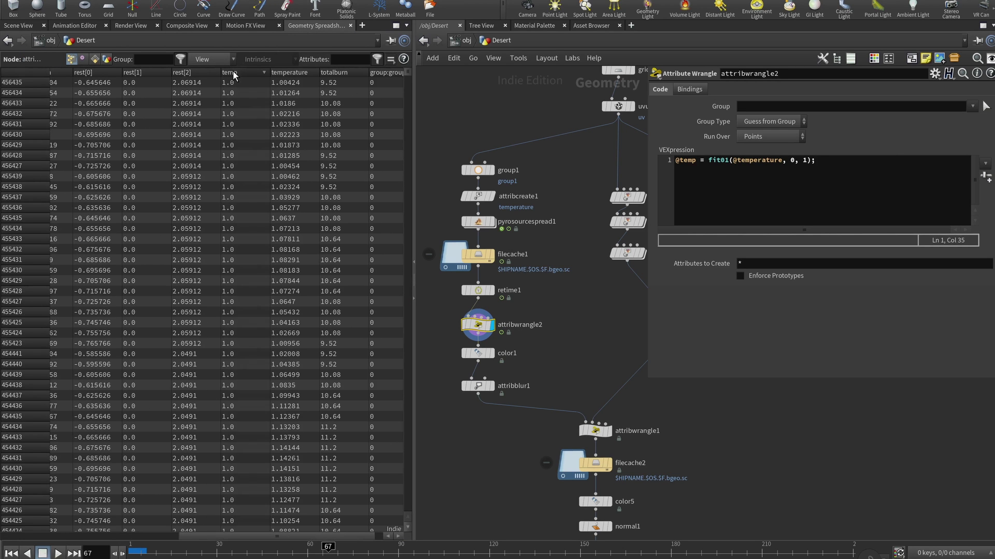
Display the retime1 node and sort its spreadsheet values by temperature, in both descending and ascending order.
click(492, 290)
click(291, 73)
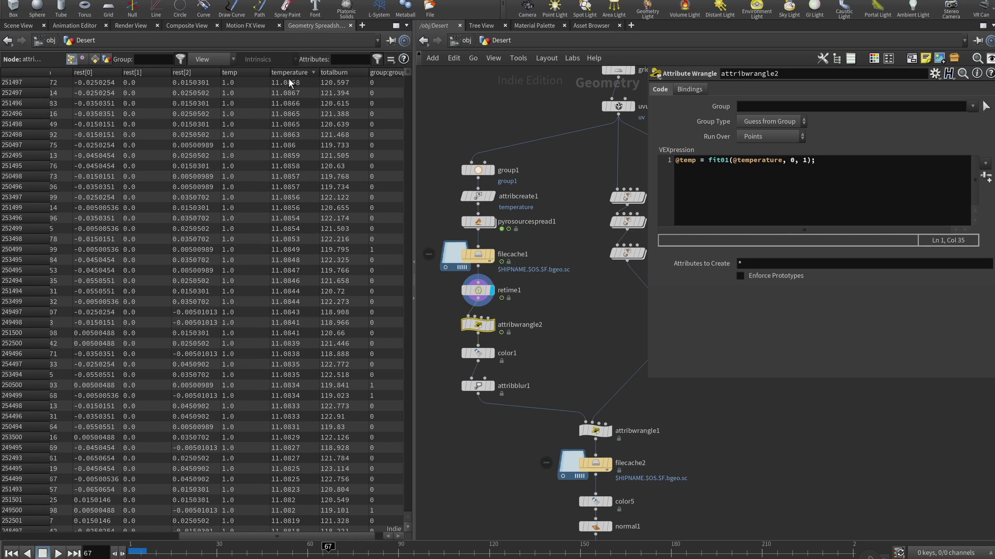
click(302, 73)
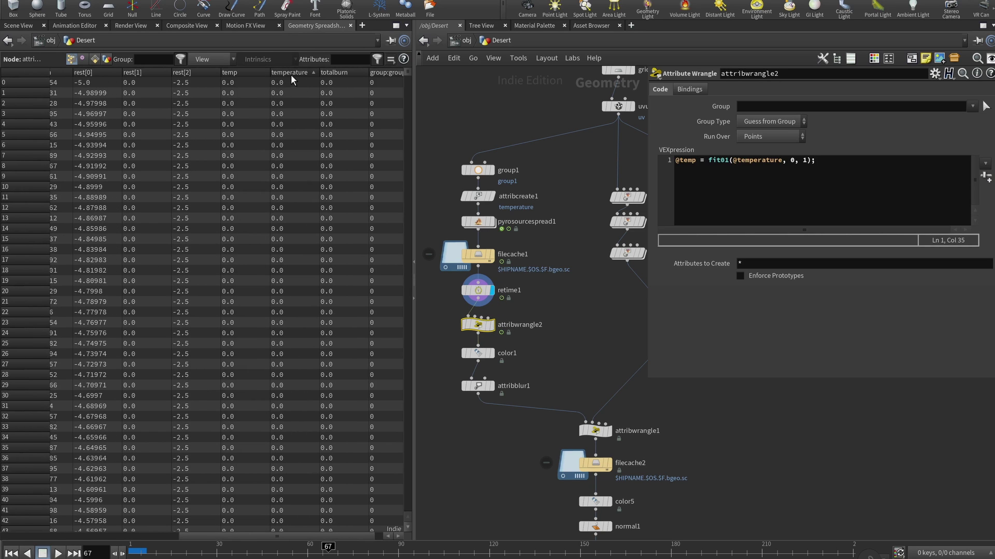
Display the attribwrangle2 node and examine the temperature spread at frames 1 and 152.
click(491, 326)
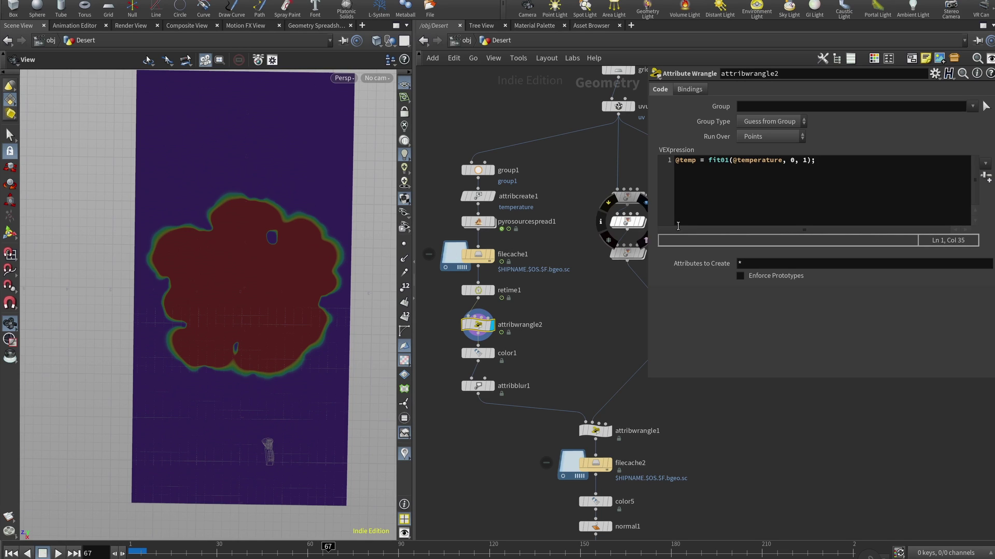
drag(336, 557, 73, 554)
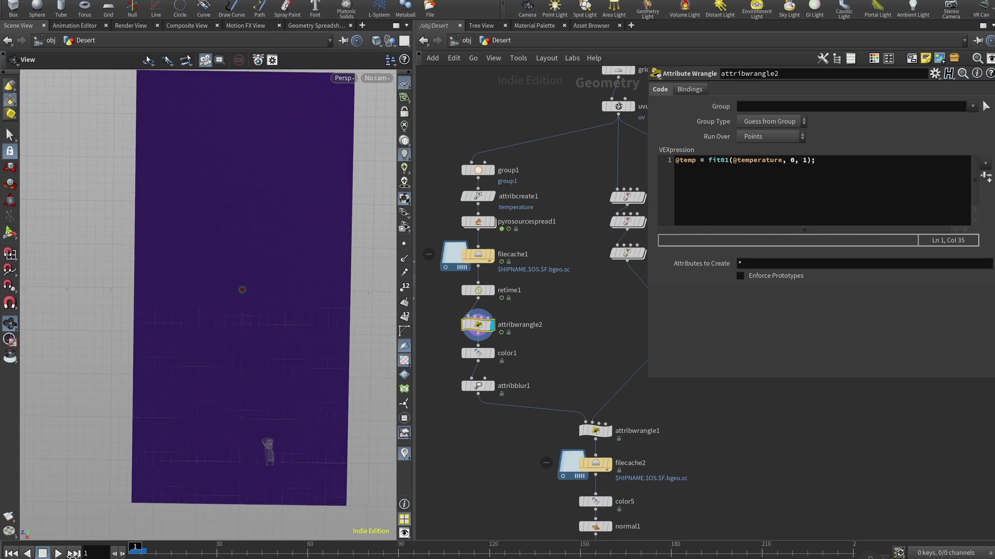
drag(338, 557, 585, 557)
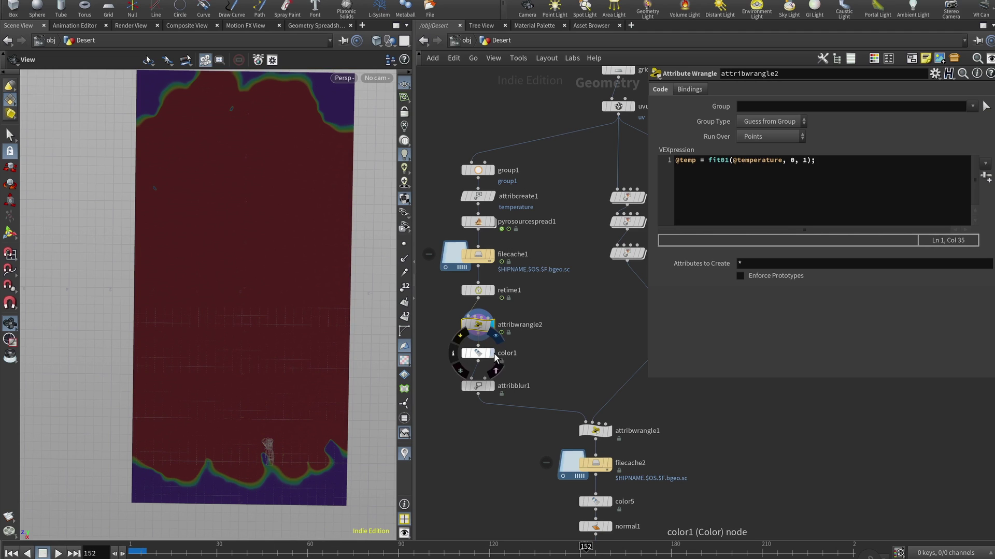
Set pyrosourcespread1's visualization to None, and display color1 to check its temp-based red ramp along the timeline.
click(478, 221)
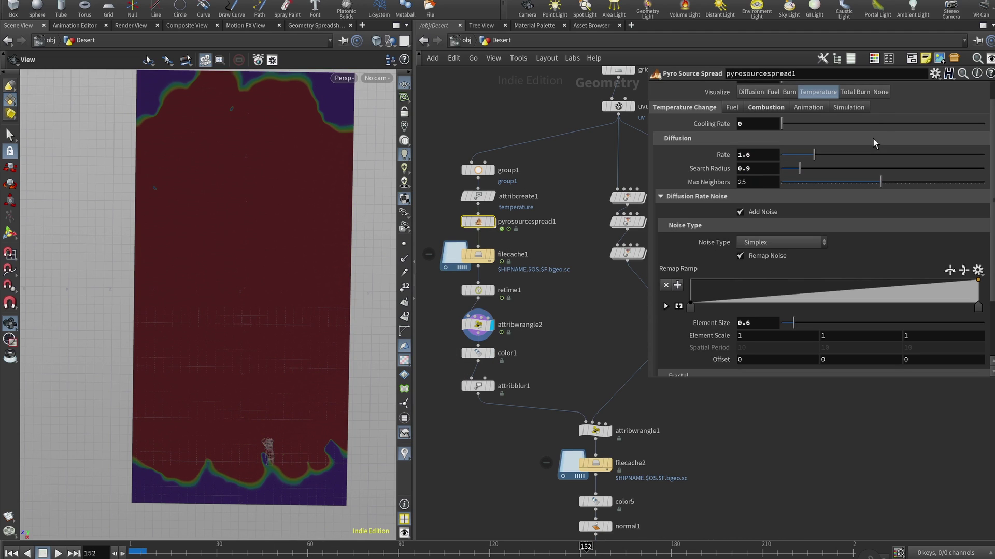
click(880, 92)
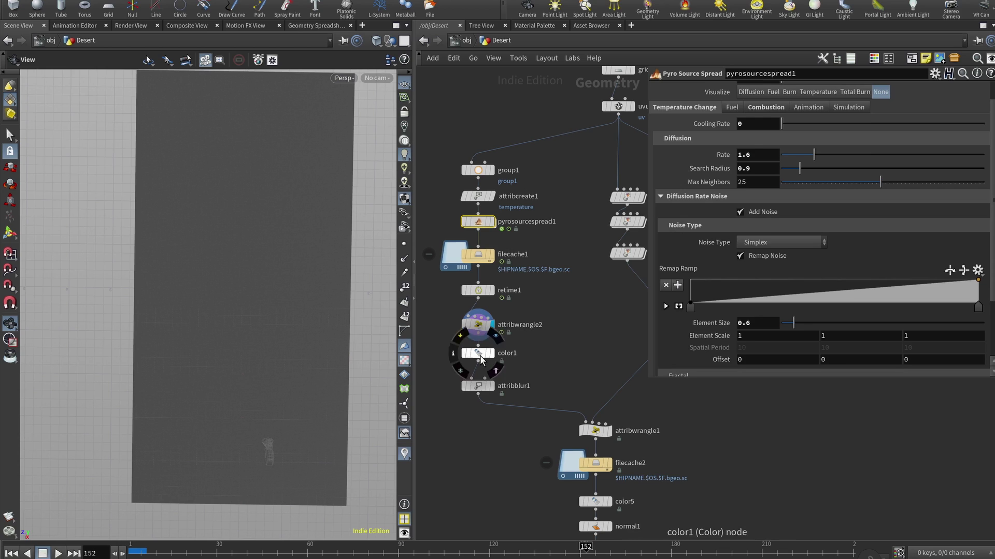
click(497, 357)
click(482, 356)
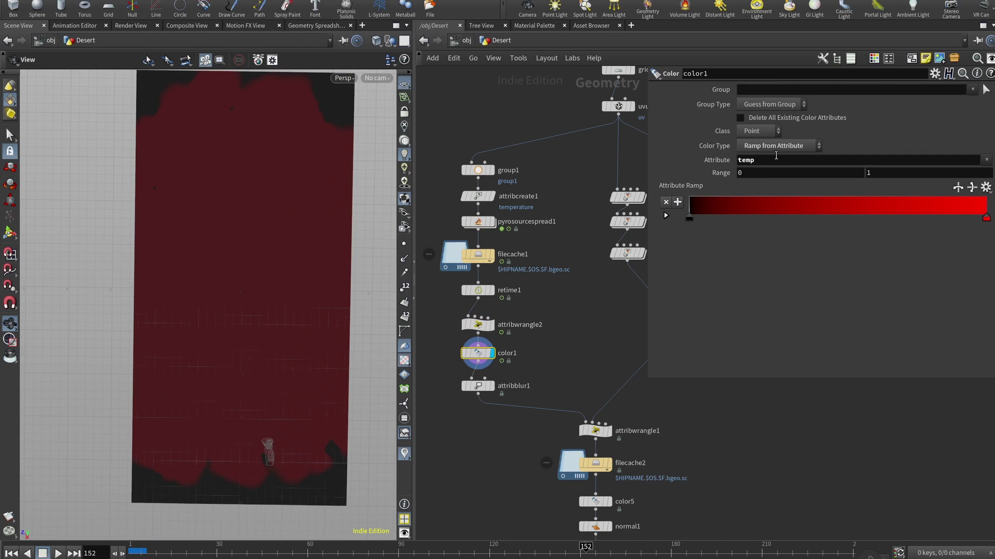
click(212, 553)
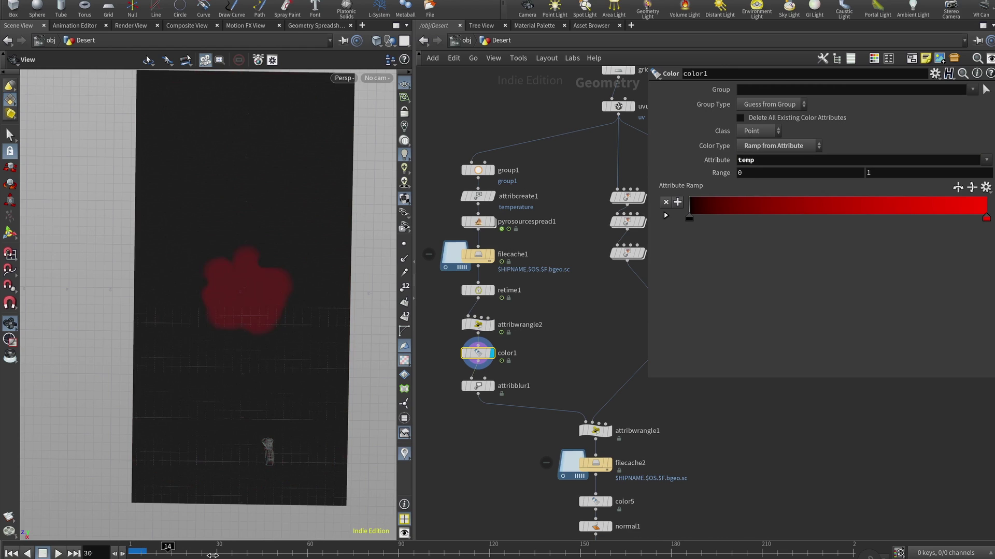
drag(212, 554, 422, 553)
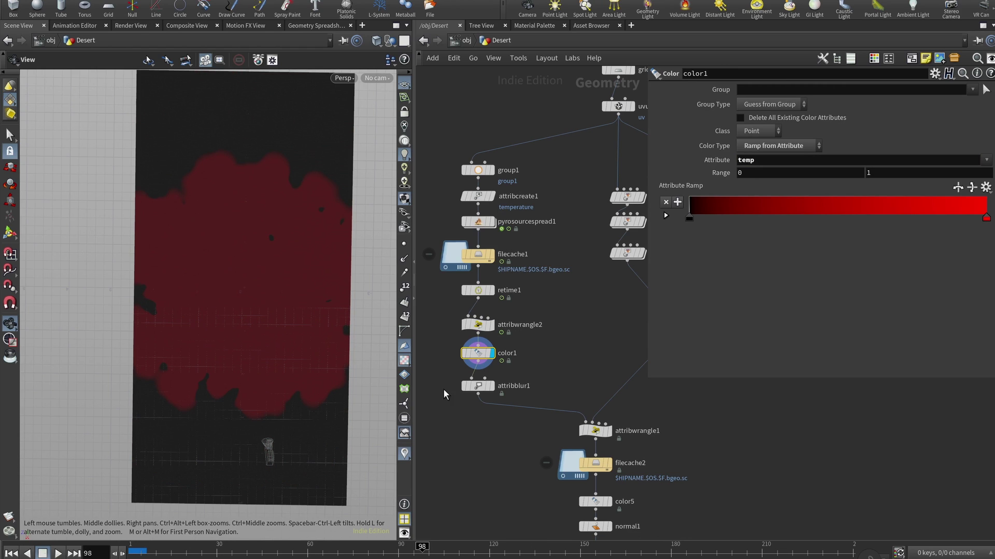
Display the attribblur1 node and examine its Cd attribute, blurring iterations, step size and max neighbors settings.
click(480, 387)
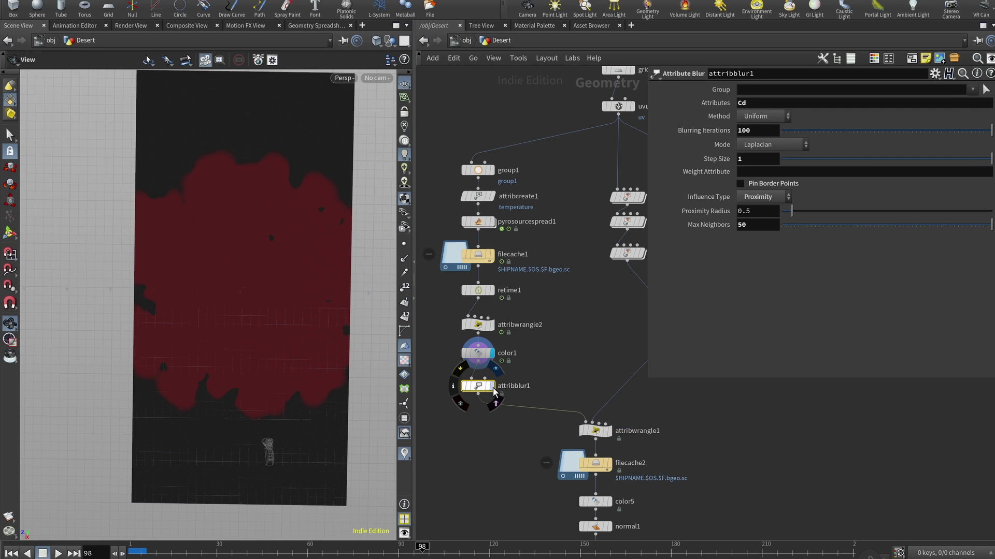
click(494, 392)
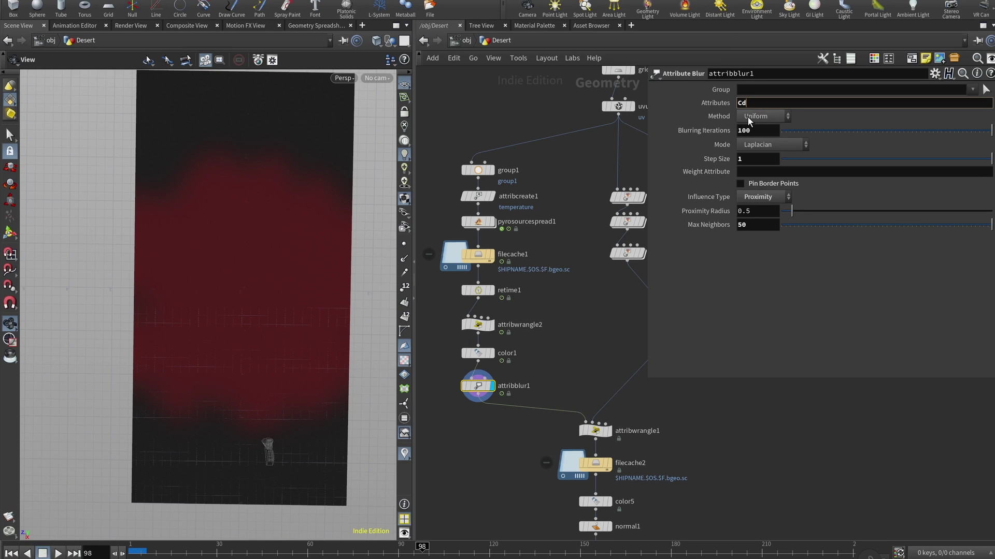
double_click(749, 131)
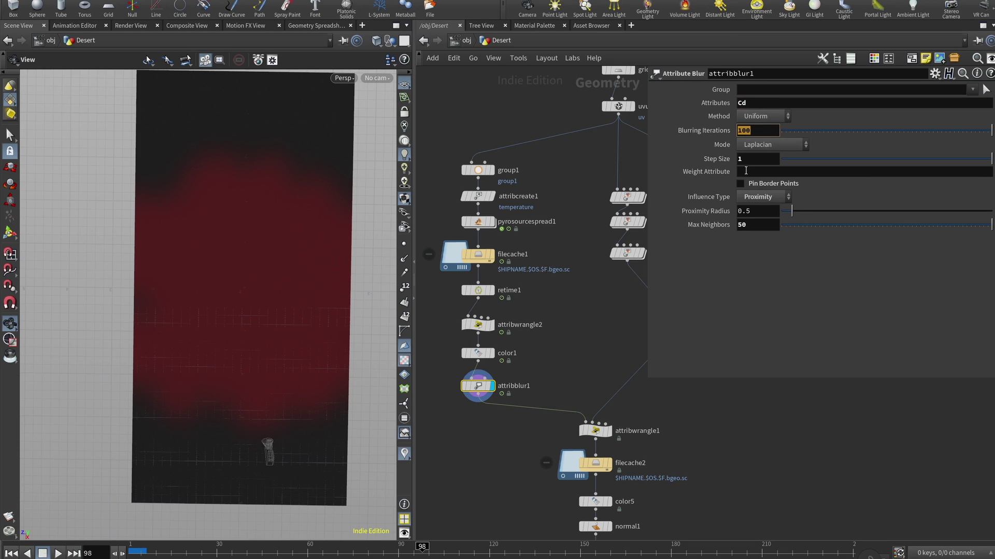
key(Tab)
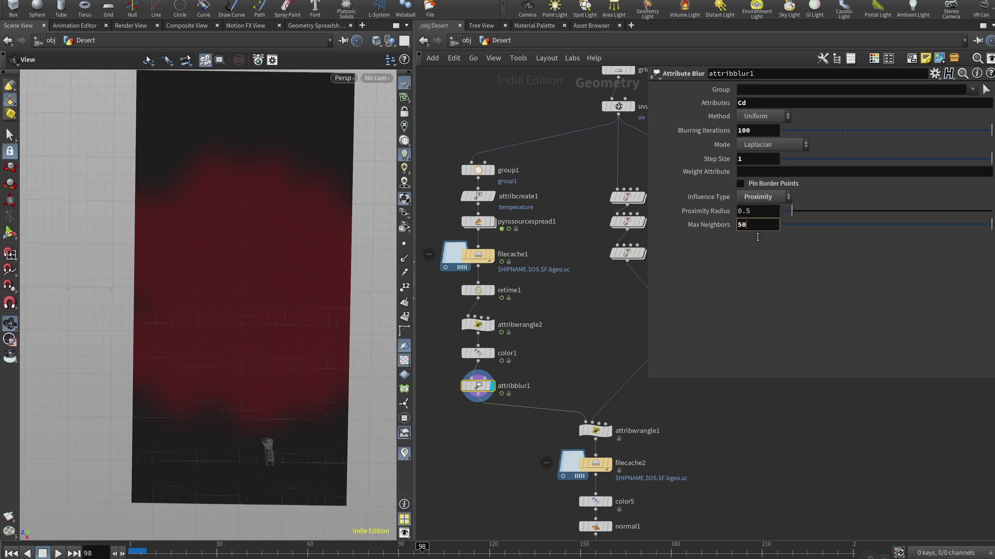
click(340, 547)
Display the erosion node of the terrain branch and examine the resulting terrain surface from an angle.
scroll(555, 238, down, 2)
middle_drag(593, 310, 523, 295)
scroll(504, 269, up, 2)
scroll(533, 268, down, 1)
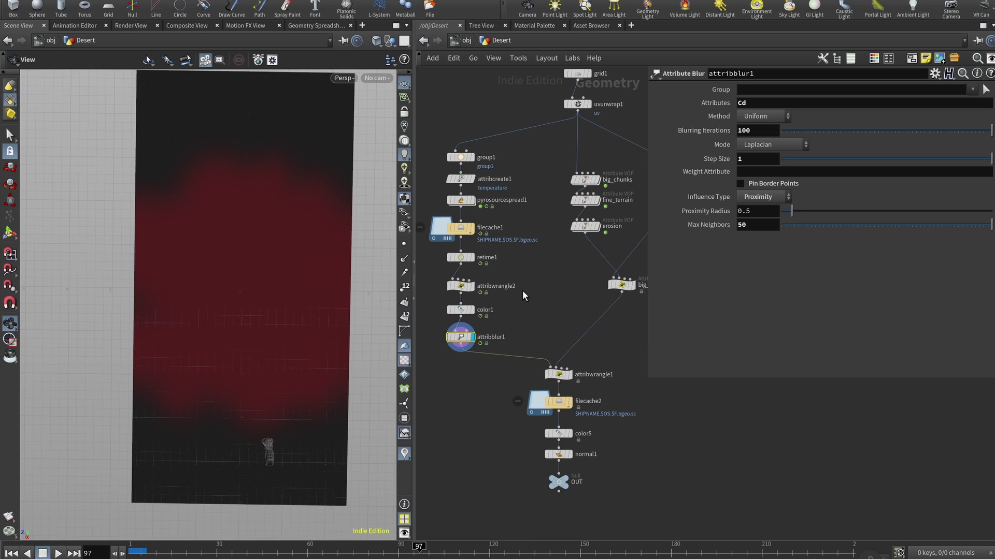
click(597, 227)
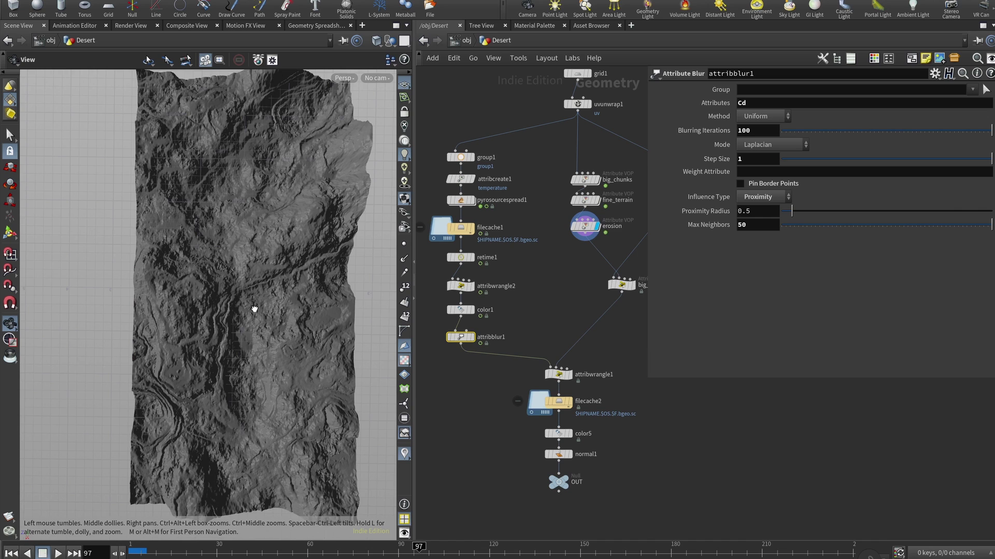
drag(255, 309, 280, 261)
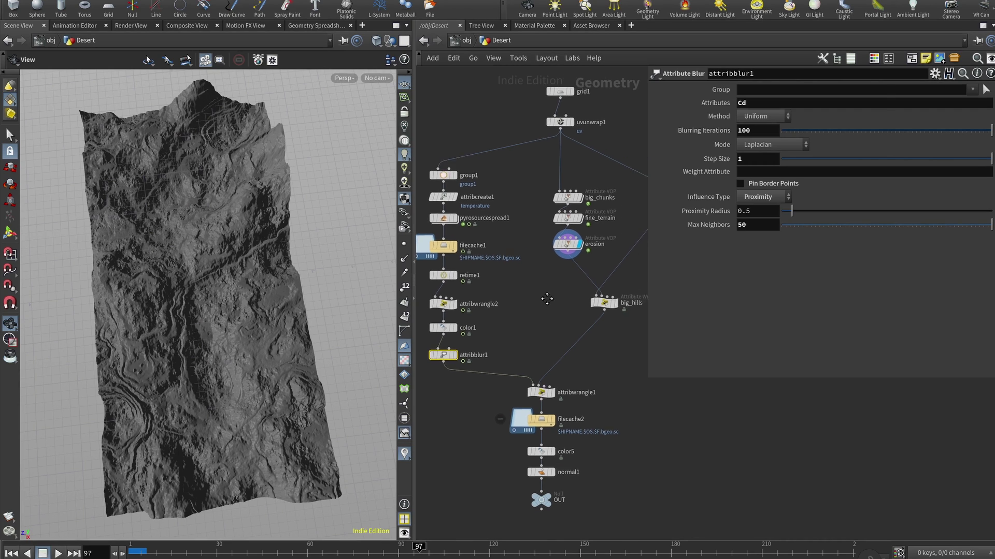
Display big_chunks and fine_terrain in turn and examine each terrain layer's surface detail up close.
scroll(546, 290, up, 3)
click(544, 263)
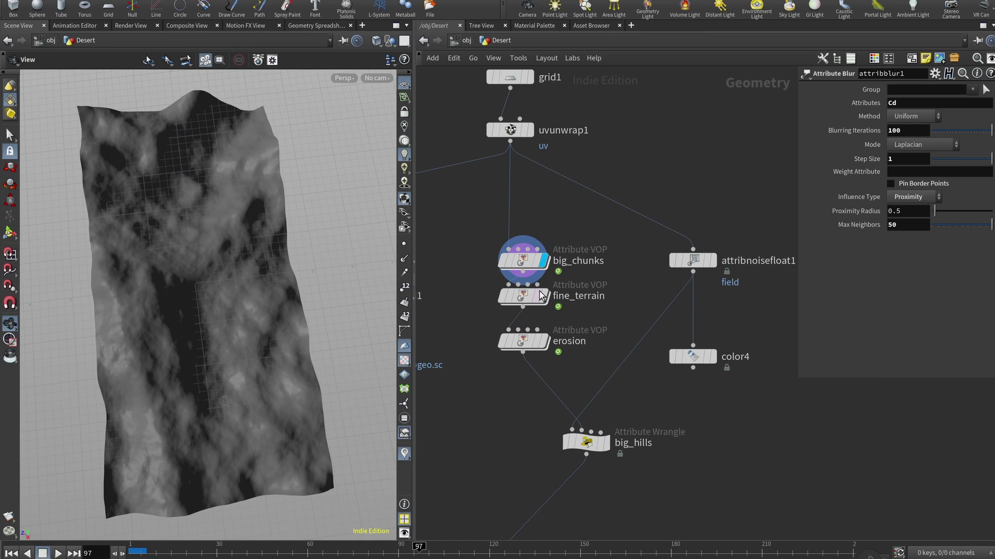
click(508, 284)
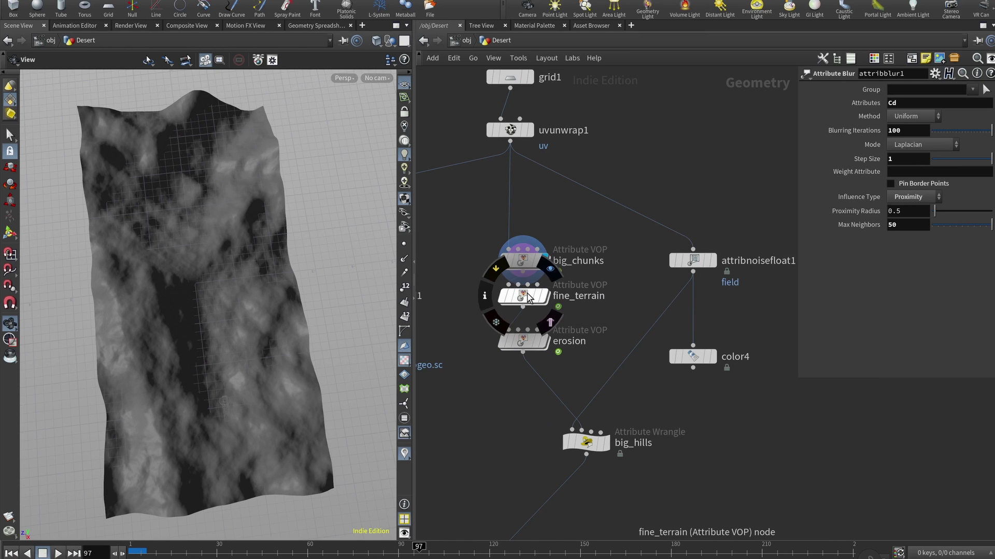
drag(527, 296, 527, 303)
drag(273, 247, 201, 269)
click(544, 303)
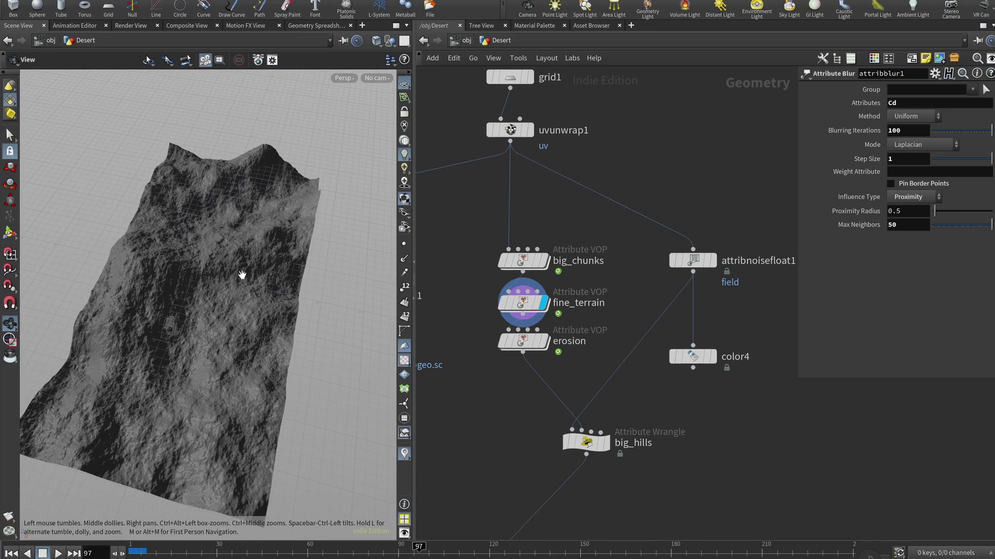
drag(277, 271, 263, 350)
scroll(259, 343, up, 5)
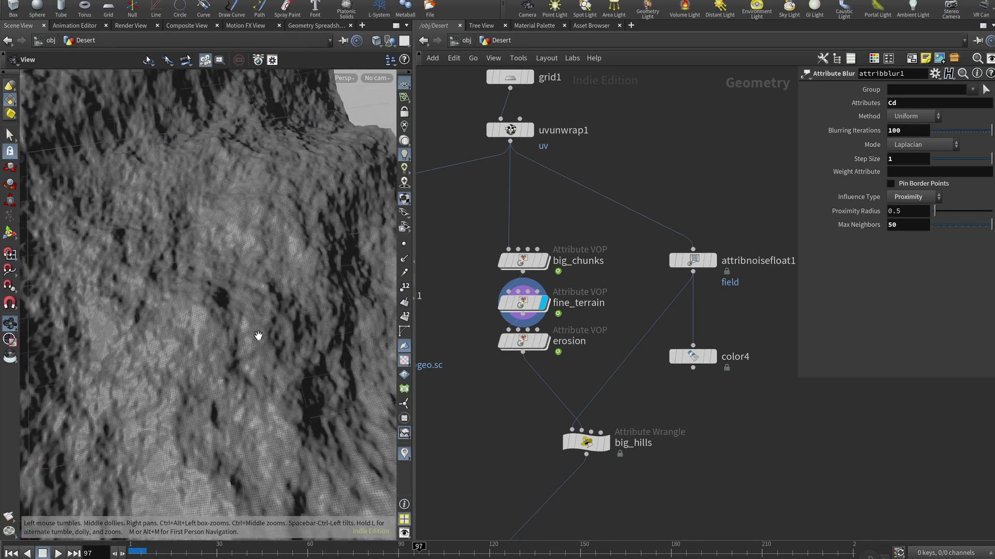
scroll(257, 335, down, 5)
drag(309, 334, 279, 373)
Open the big_chunks VOP network and examine how its nodes are wired from the globals to the output.
double_click(523, 260)
scroll(518, 250, down, 4)
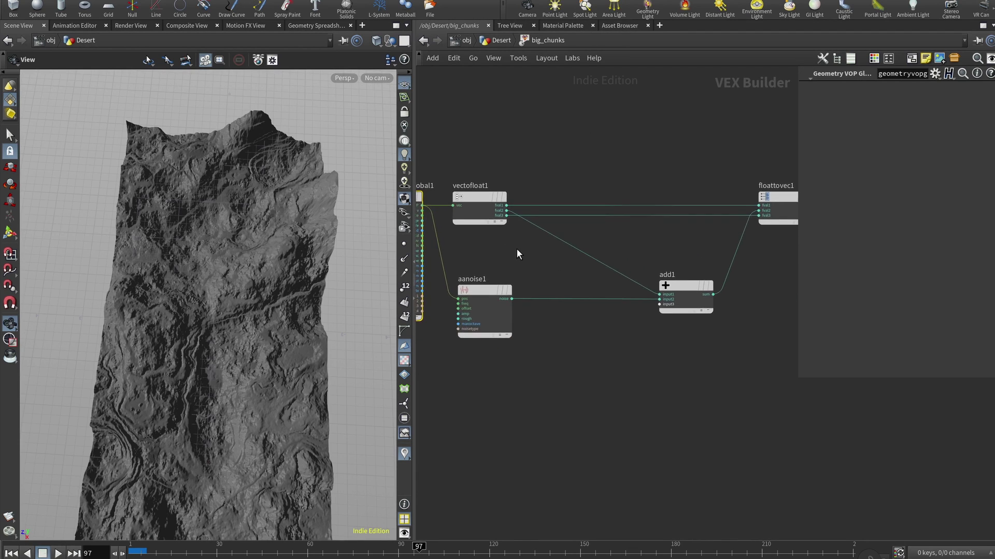
middle_drag(531, 263, 561, 260)
drag(465, 220, 440, 216)
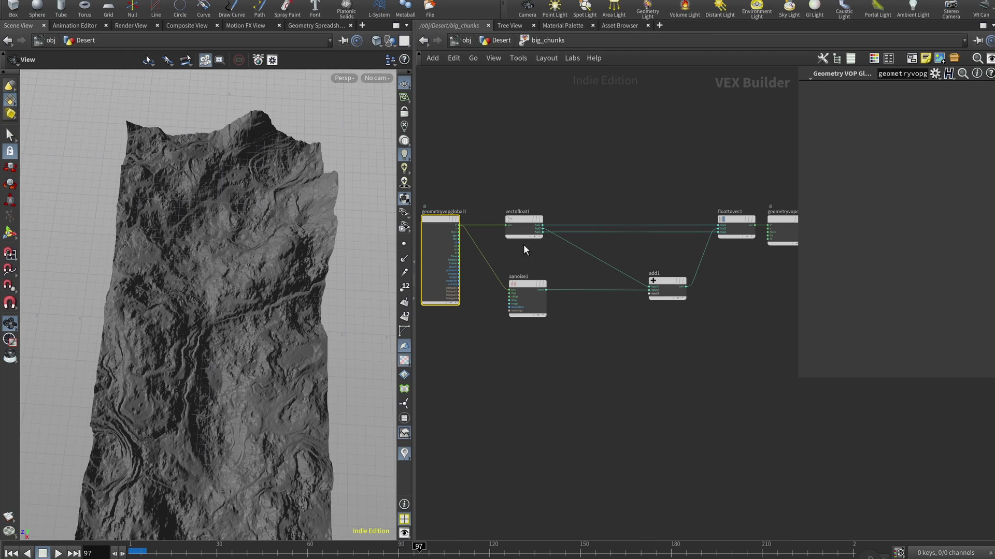
middle_drag(537, 251, 488, 247)
mouse_move(475, 281)
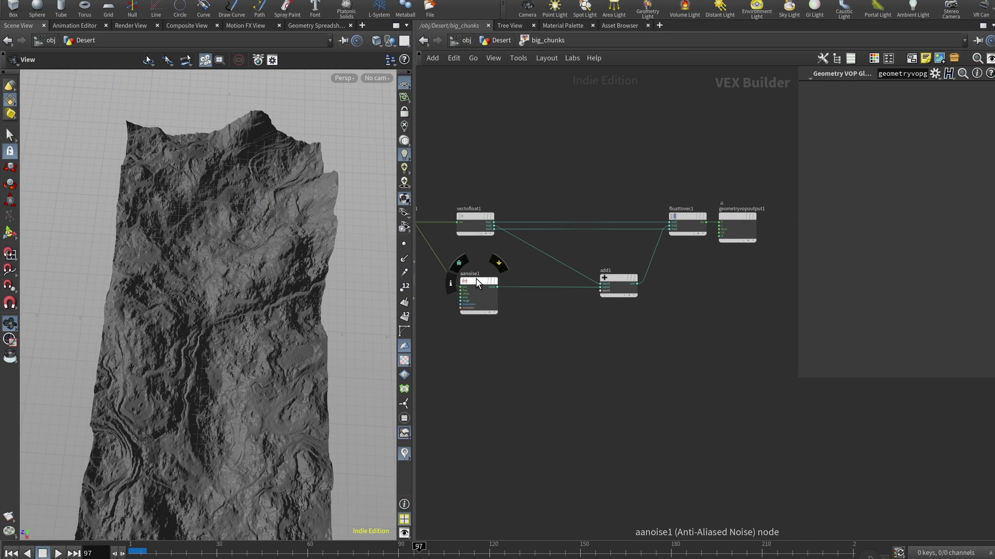
middle_drag(477, 283, 511, 259)
Show the vectofloat1 node's parameters and examine how it splits the position input into separate float outputs.
click(499, 220)
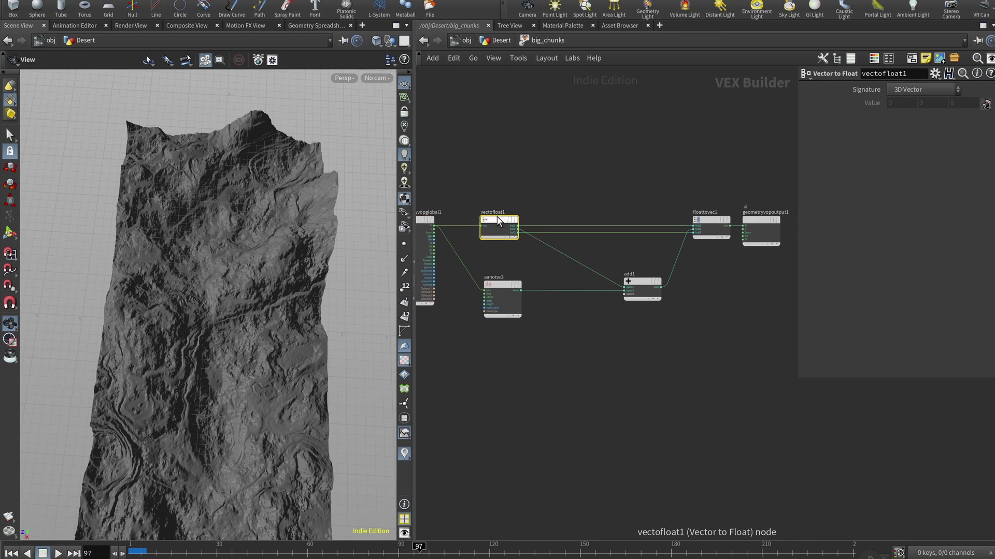
scroll(450, 241, up, 5)
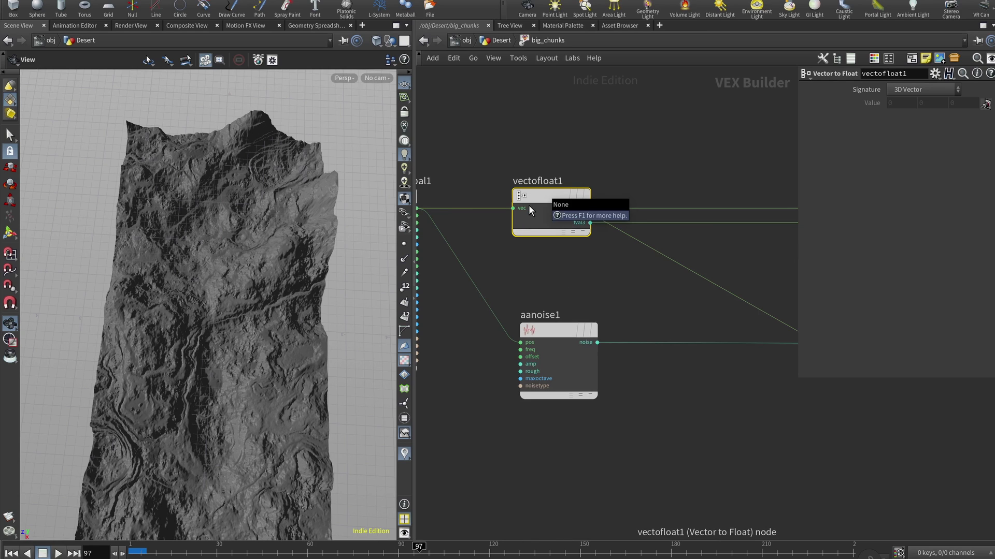
scroll(575, 250, down, 2)
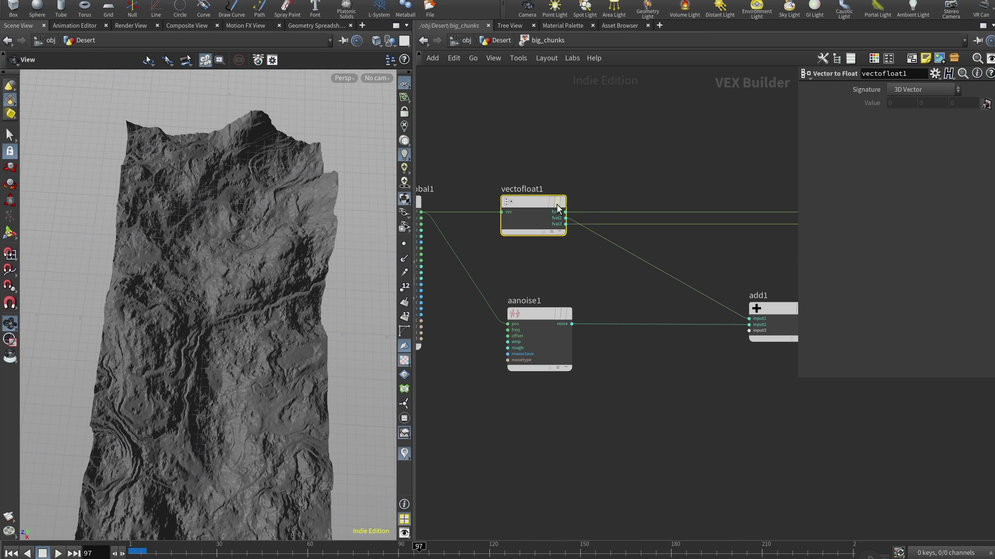
click(576, 260)
middle_drag(576, 260, 609, 236)
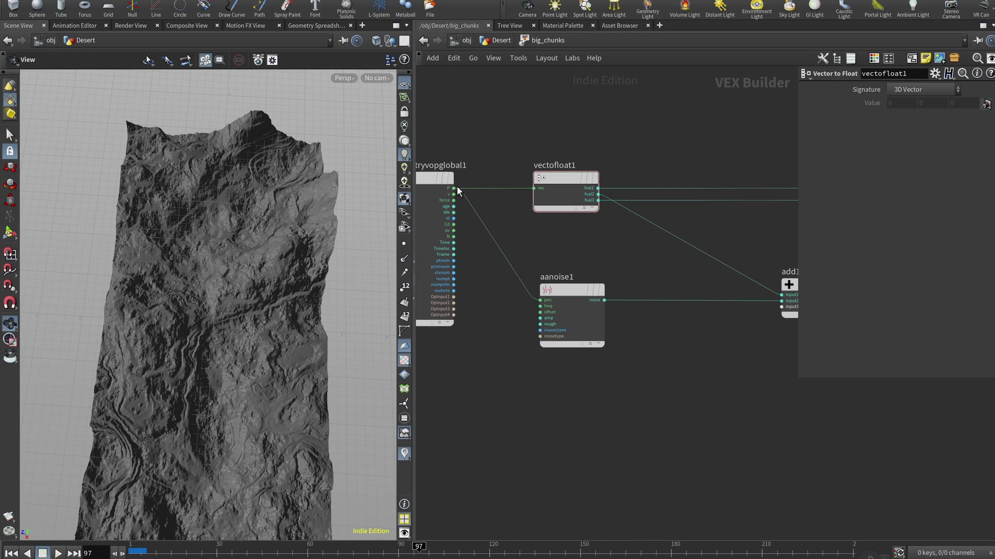
Show the aanoise1 node's parameters and examine its noise settings and position input connection.
click(566, 288)
middle_drag(642, 389, 601, 386)
scroll(532, 290, up, 1)
mouse_move(532, 291)
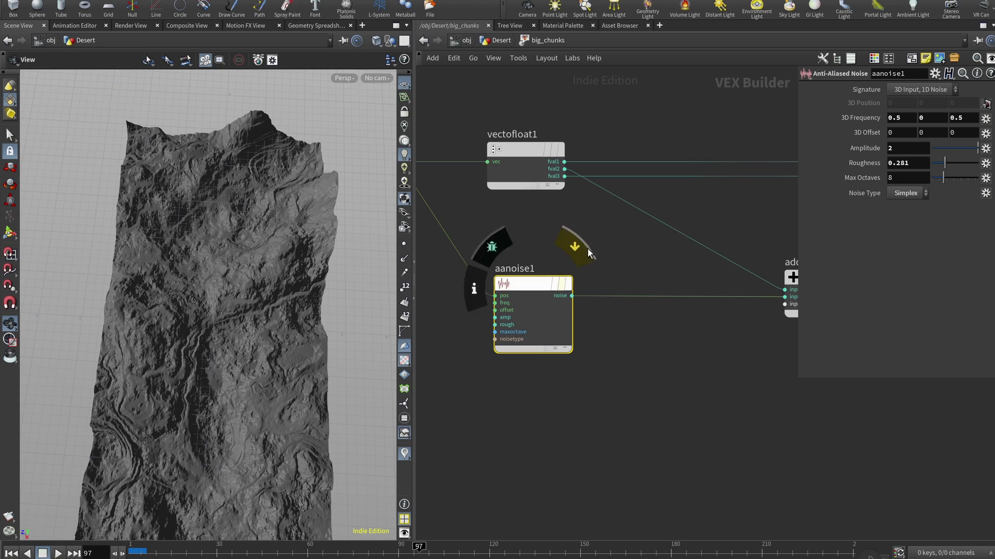
middle_drag(461, 176, 619, 195)
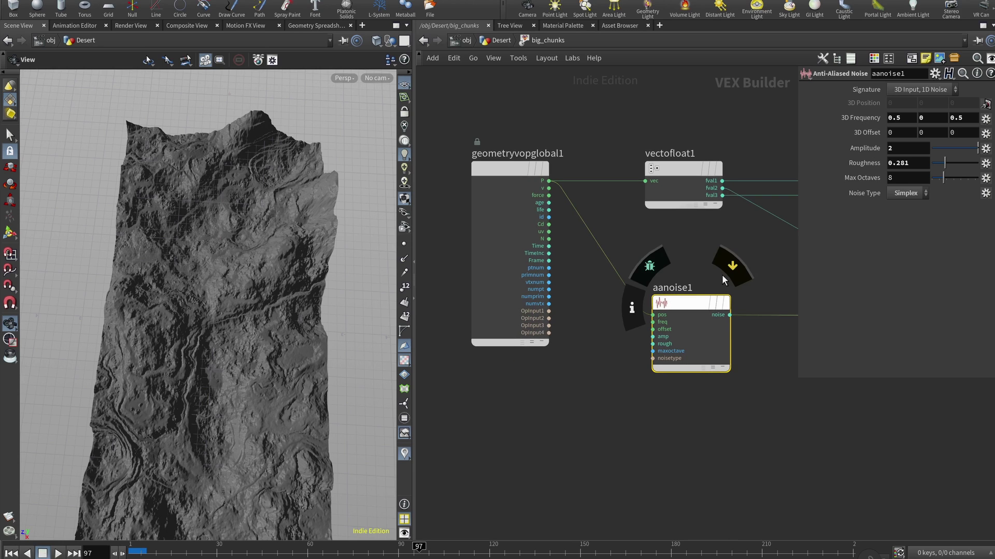
middle_drag(722, 275, 585, 281)
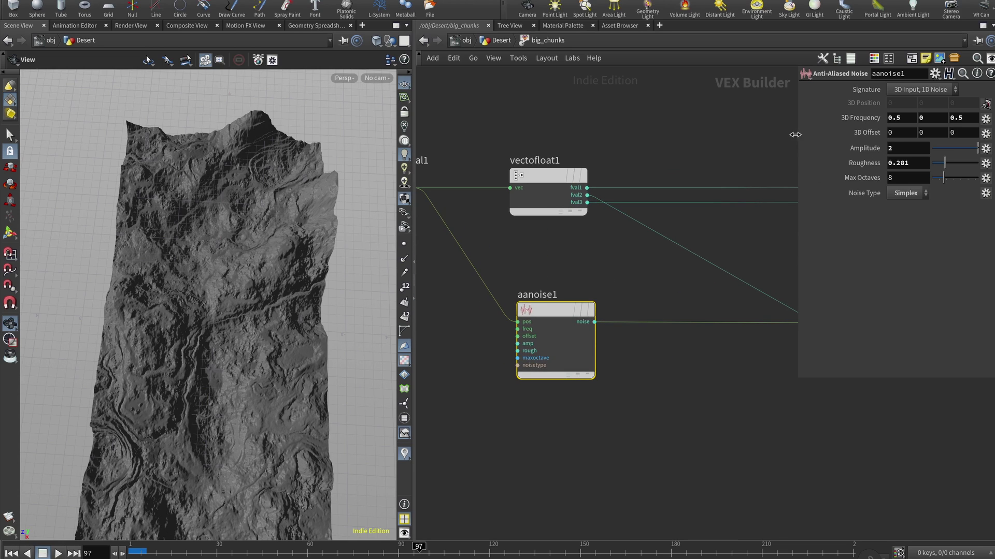
Widen the parameter pane, display big_chunks from the Desert network, and reopen its VOP network.
drag(795, 135, 754, 135)
click(507, 40)
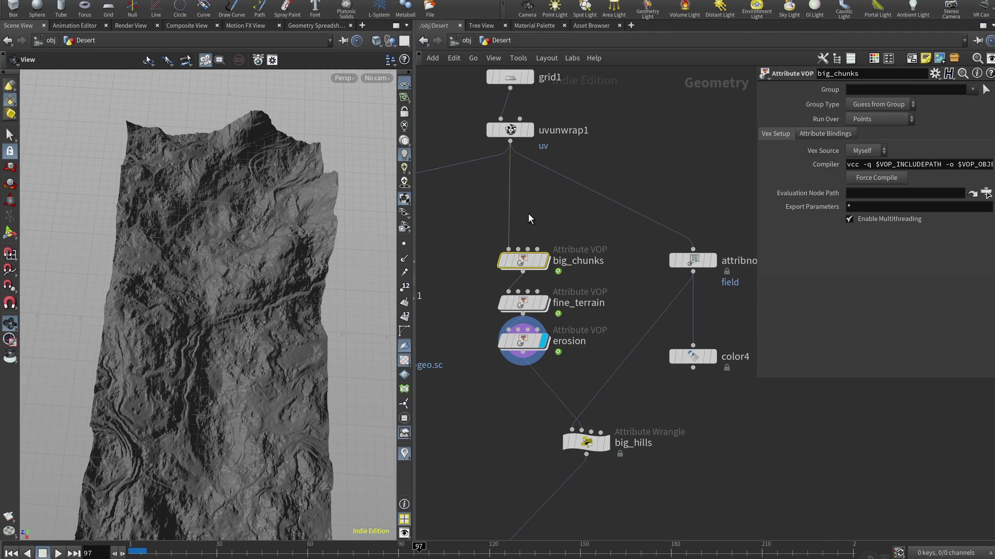
click(542, 259)
double_click(526, 260)
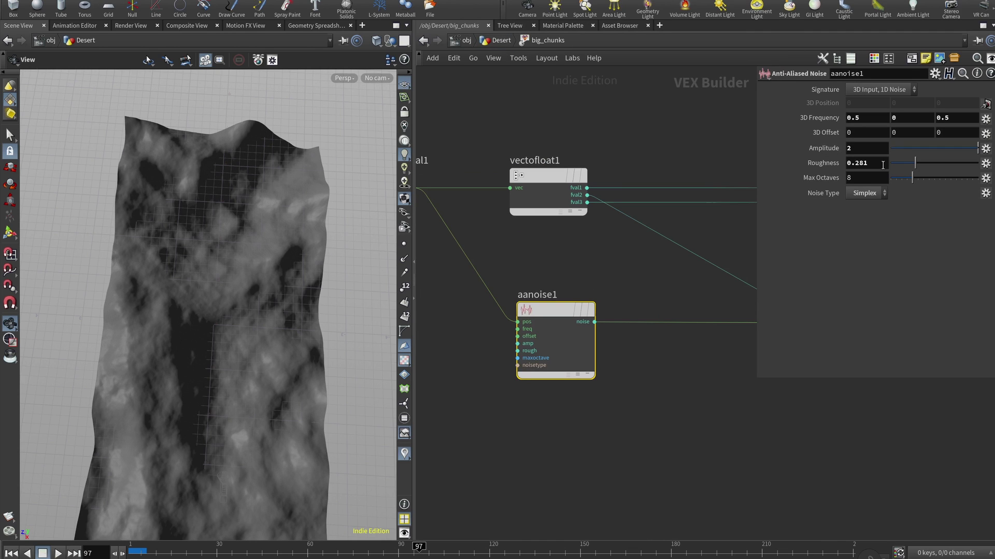
Set aanoise1's roughness to 0.276, try an amplitude of 1, and set the amplitude back to 2.
drag(919, 160, 994, 145)
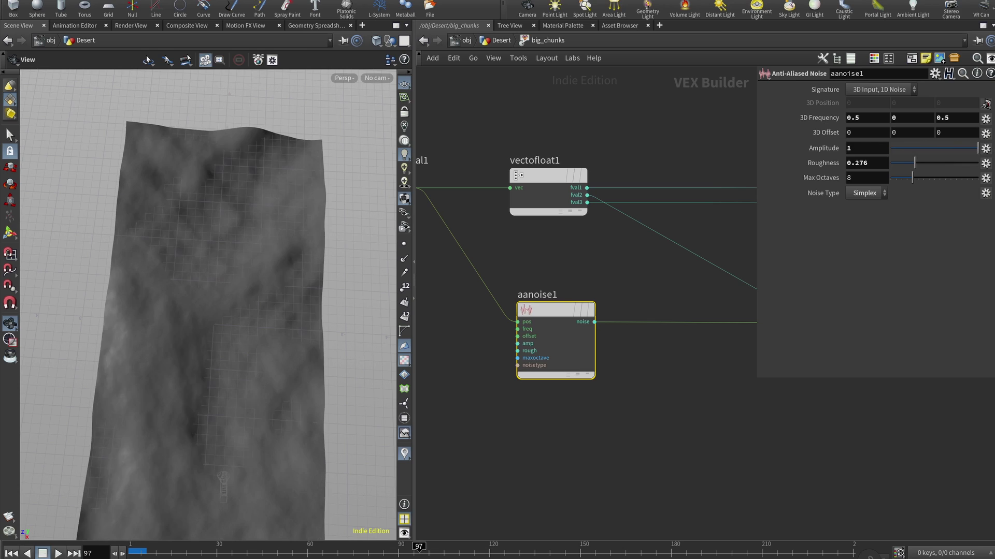
double_click(847, 148)
text(2\)
key(Return)
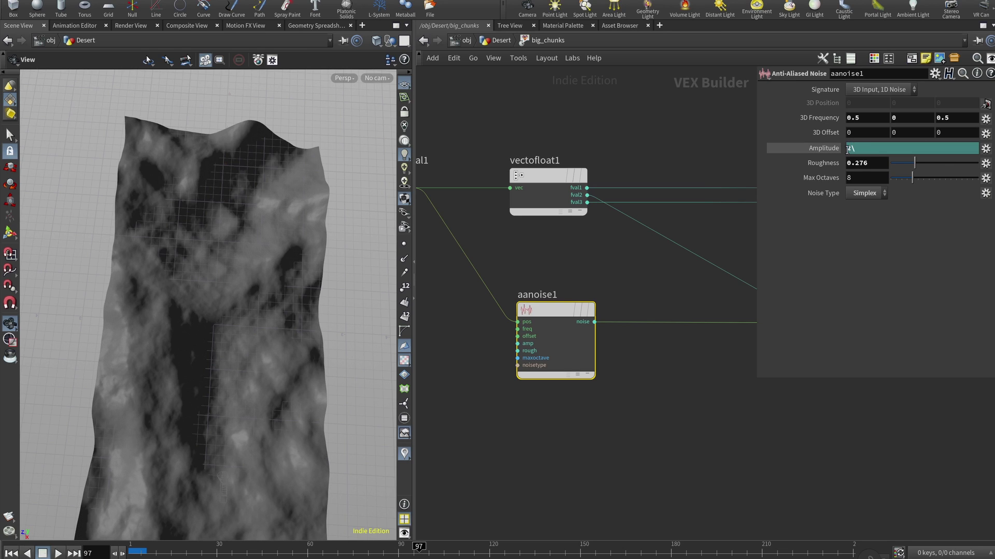
click(867, 151)
key(BackSpace)
key(Return)
right_click(801, 152)
click(850, 298)
Raise the X component of aanoise1's 3D Frequency to 1.1 in steps of 0.1.
click(866, 115)
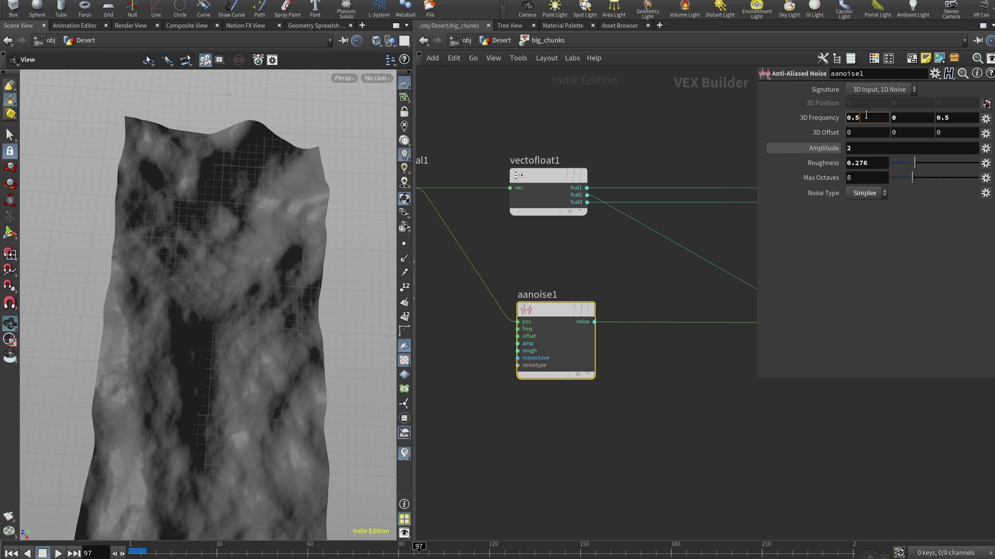
key(Up)
key(Up)
key(Up)
key(Up)
key(Up)
key(Up)
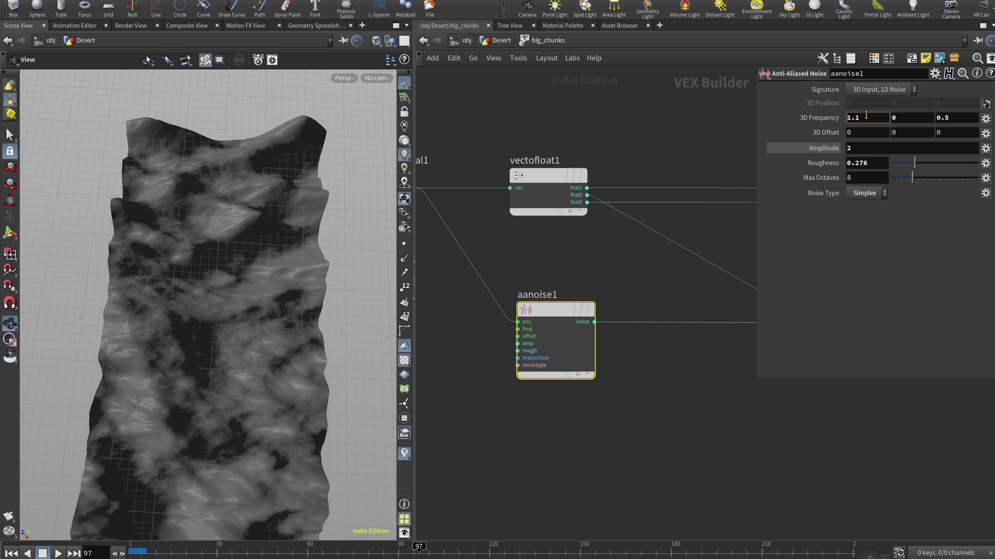
Try an X frequency of 2 on aanoise1 and lower the X component of its 3D Frequency to 0.5.
text(2)
key(Return)
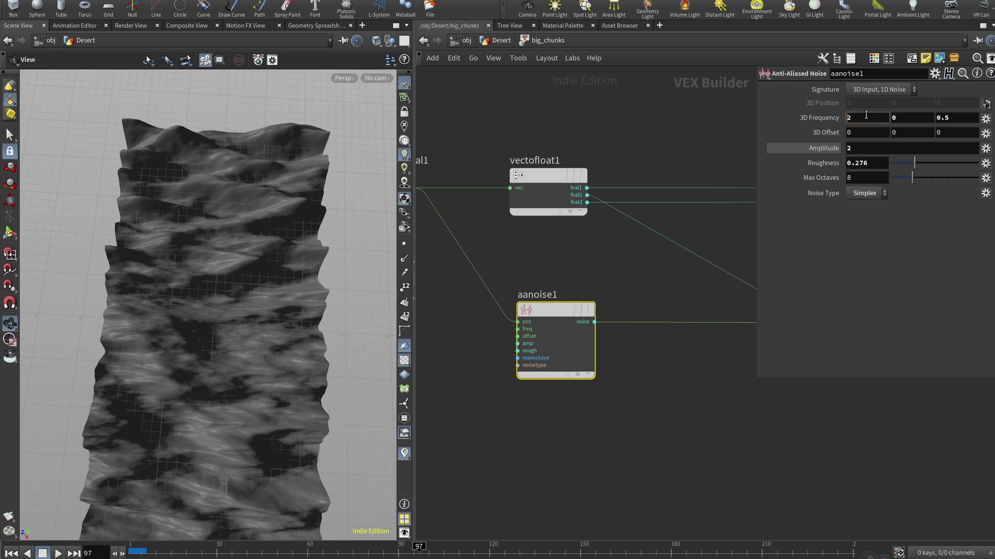
text(.1)
scroll(865, 117, down, 13)
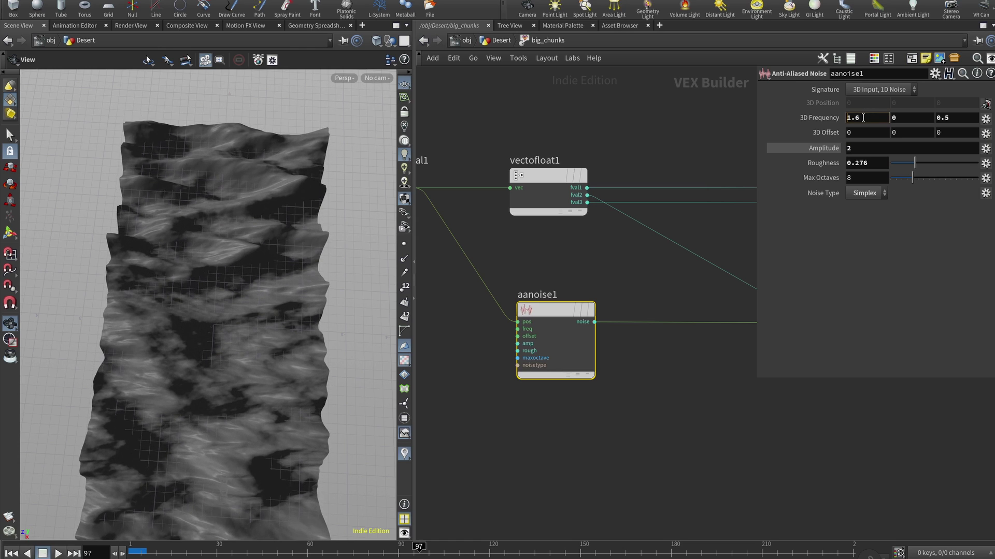
scroll(863, 117, down, 4)
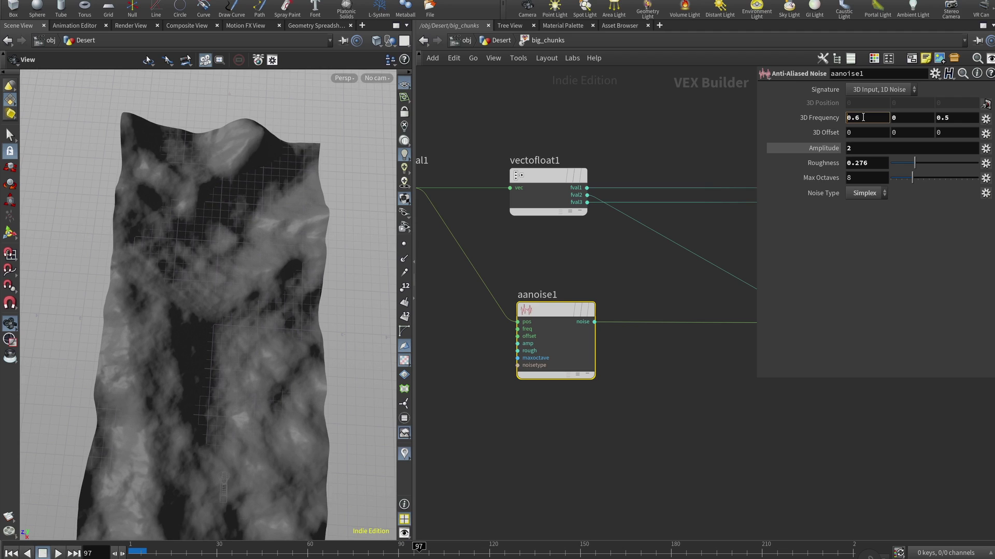
scroll(863, 117, up, 1)
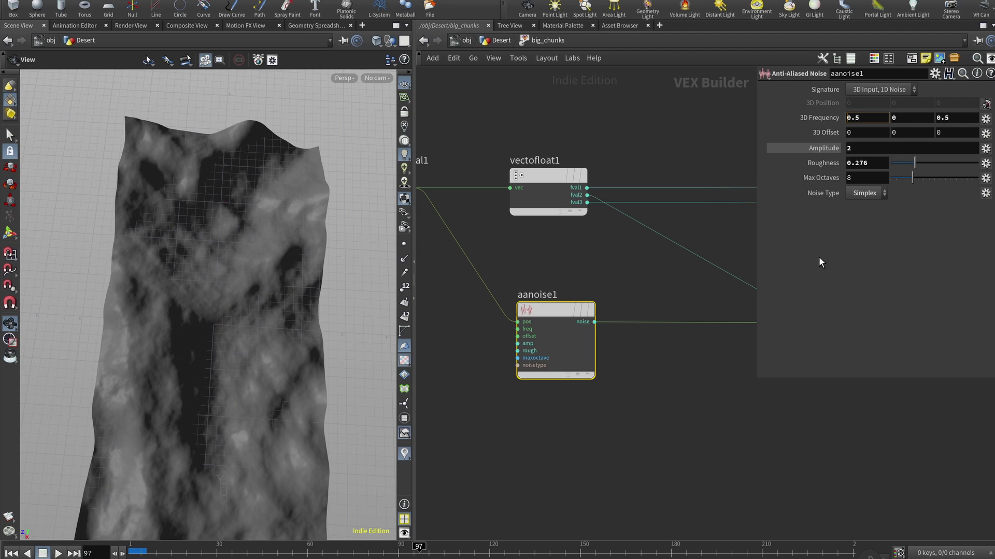
Show the add1 node and trace its inputs back to vectofloat1's fval2 and aanoise1's noise output.
middle_drag(626, 262, 587, 233)
scroll(587, 233, down, 3)
middle_drag(746, 225, 626, 247)
scroll(744, 232, up, 3)
click(677, 197)
click(545, 310)
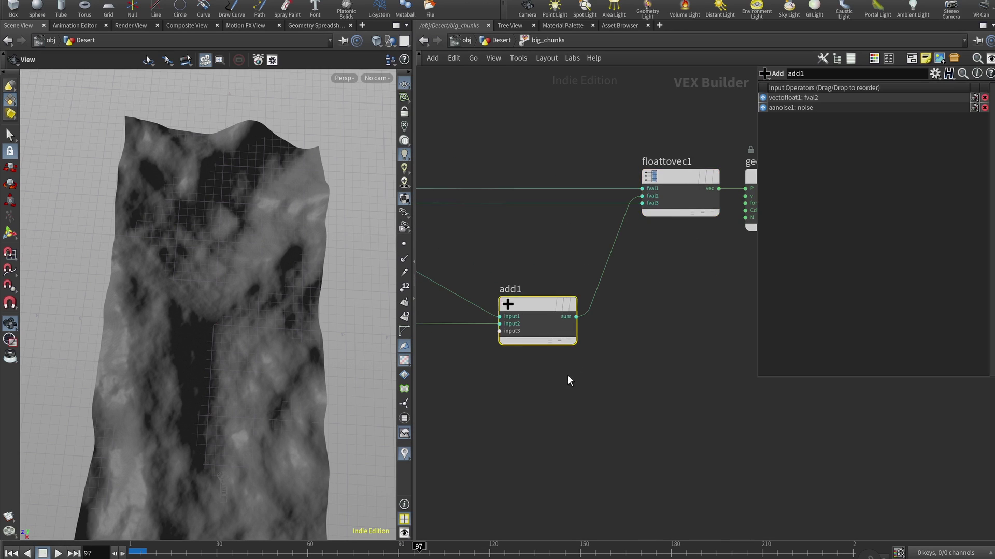
middle_drag(567, 375, 694, 367)
scroll(593, 356, down, 1)
middle_drag(489, 199, 549, 188)
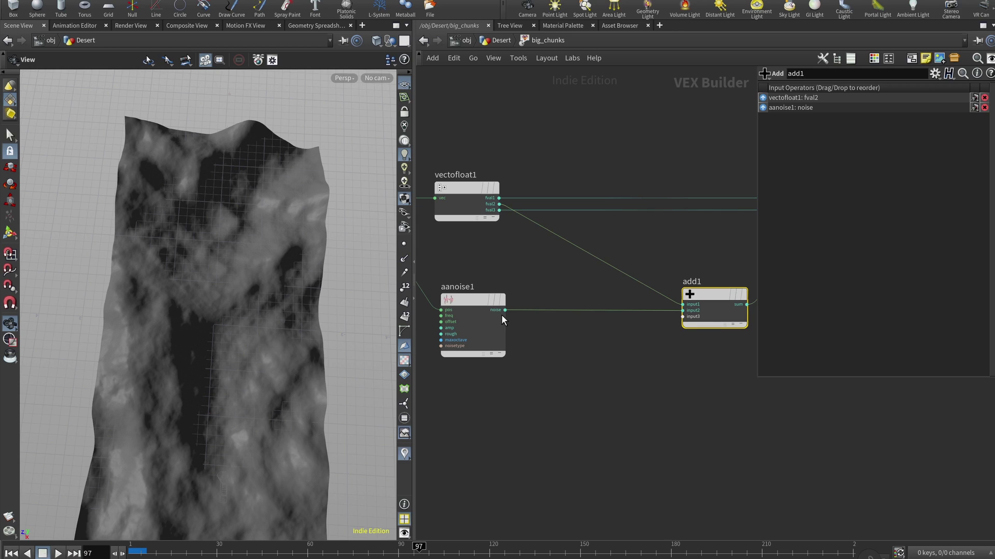
middle_drag(522, 253, 559, 246)
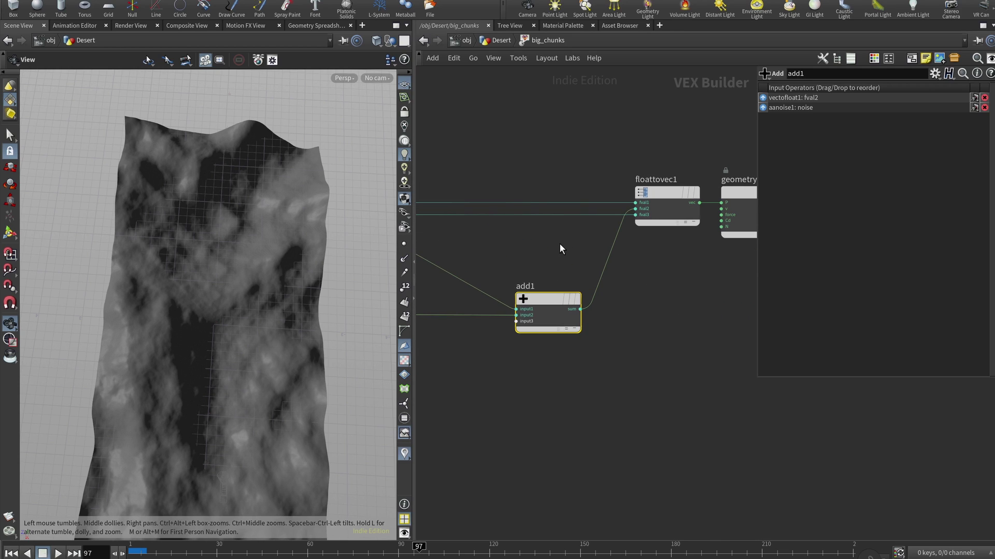
Show the floattovec1 node's parameters and examine how its three components are wired.
click(667, 191)
middle_drag(675, 262, 555, 278)
middle_drag(486, 330, 633, 343)
scroll(633, 343, down, 3)
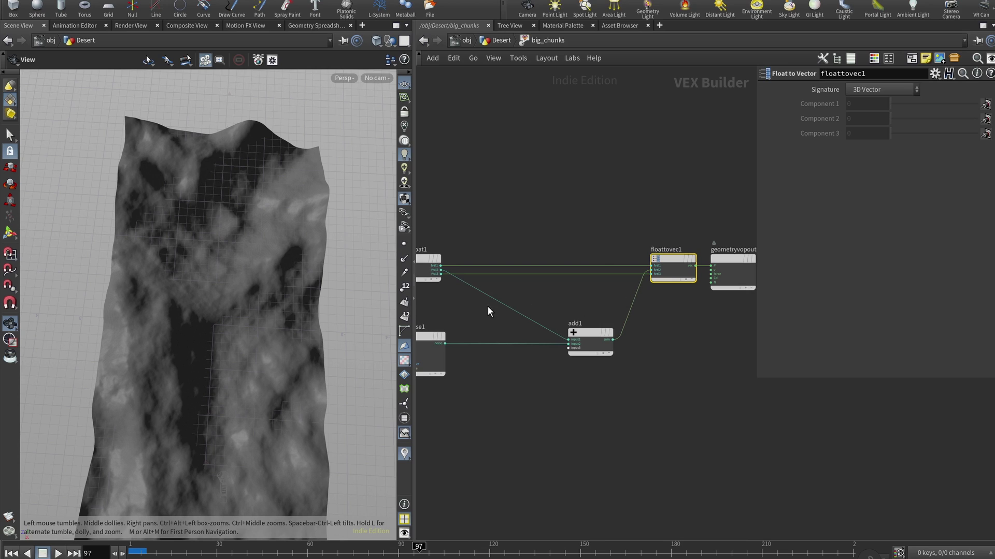
scroll(489, 305, up, 1)
middle_drag(474, 306, 452, 301)
scroll(581, 313, up, 2)
scroll(452, 301, down, 2)
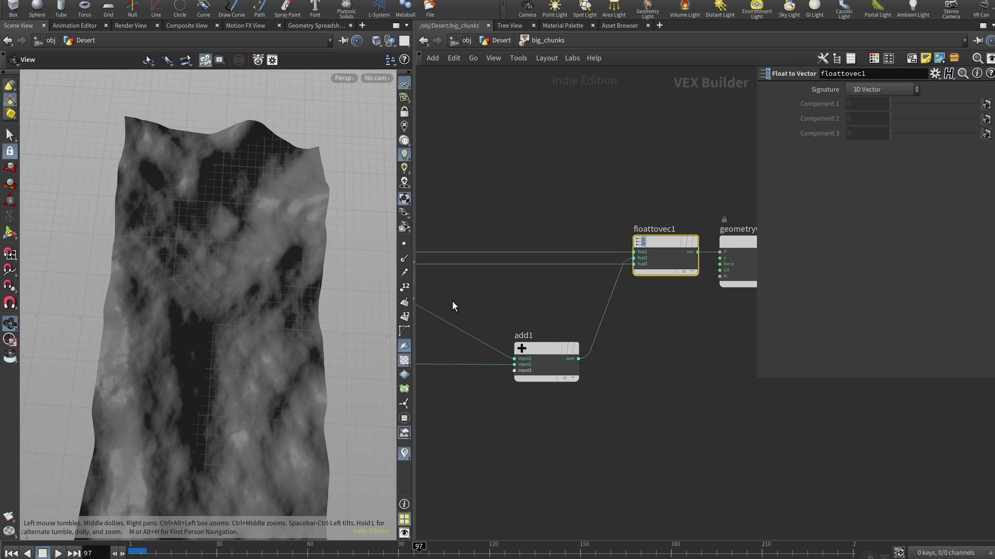
Follow the add1 sum through floattovec1 to the P input of geometryvopoutput1.
click(543, 352)
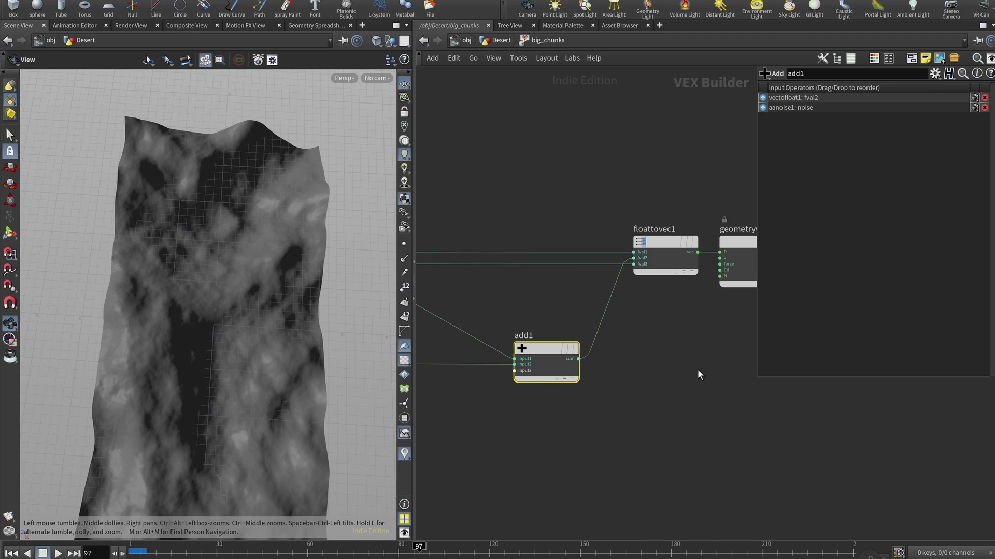
scroll(674, 252, up, 2)
middle_drag(674, 251, 589, 291)
middle_drag(603, 370, 567, 353)
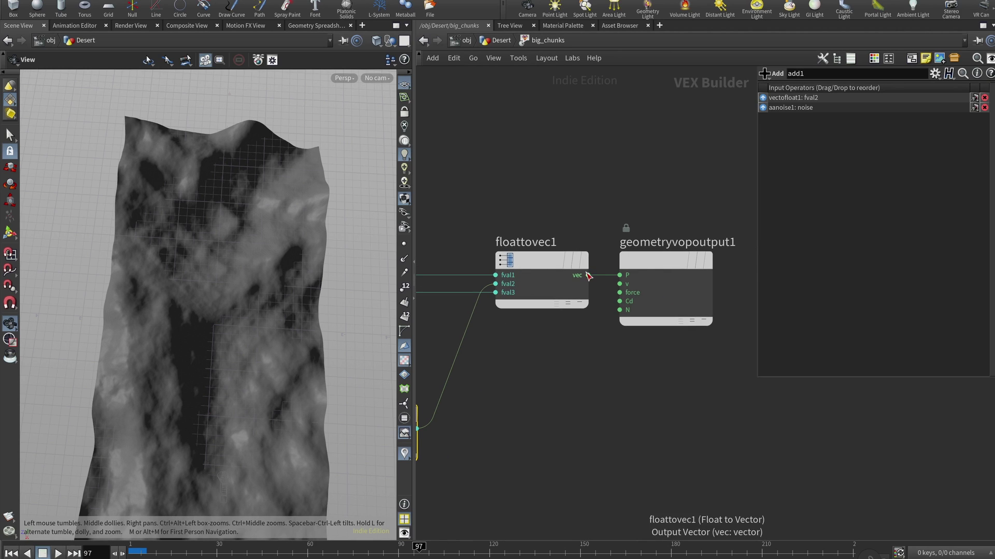
Display fine_terrain from the Desert network and examine the frequency and roughness of the aanoise1 node inside it.
key(u)
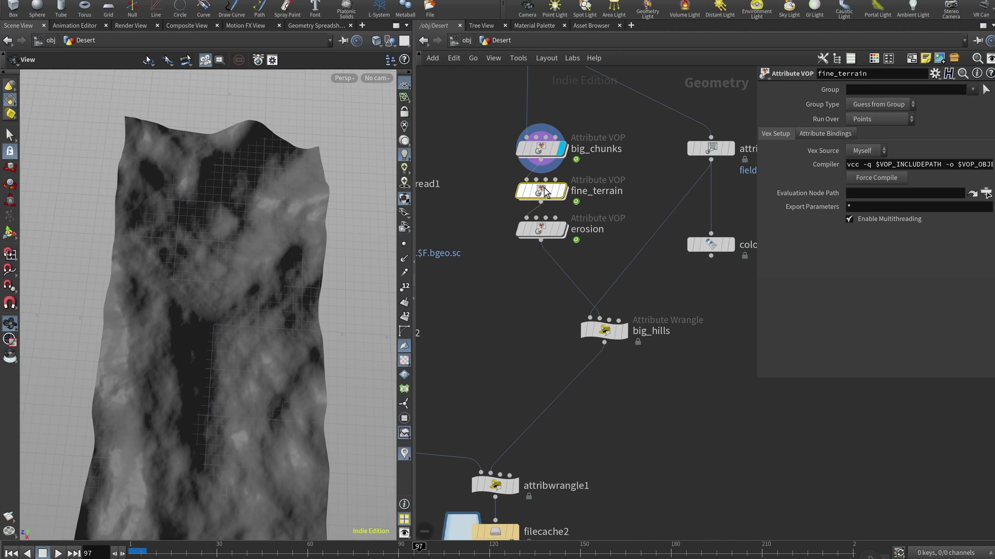
click(539, 193)
double_click(539, 193)
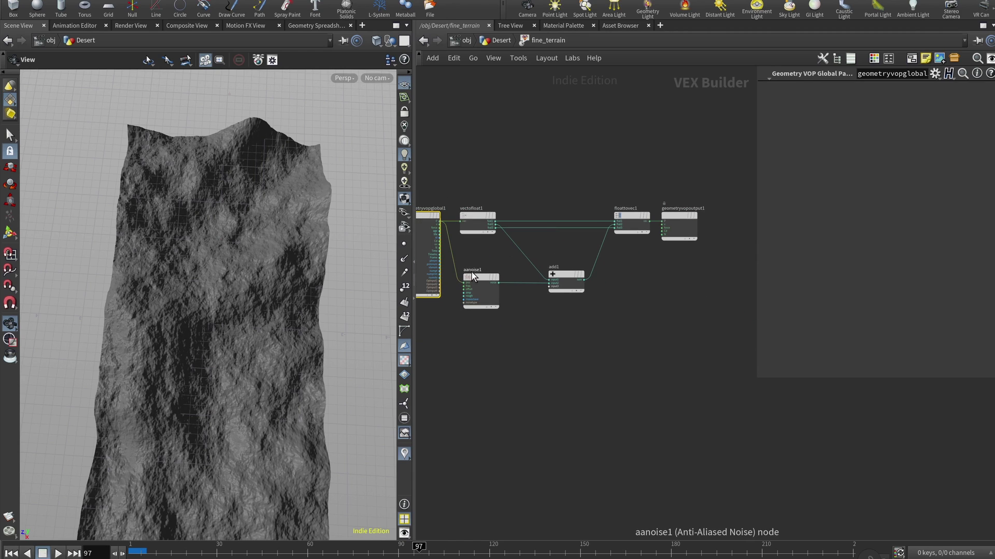
click(473, 274)
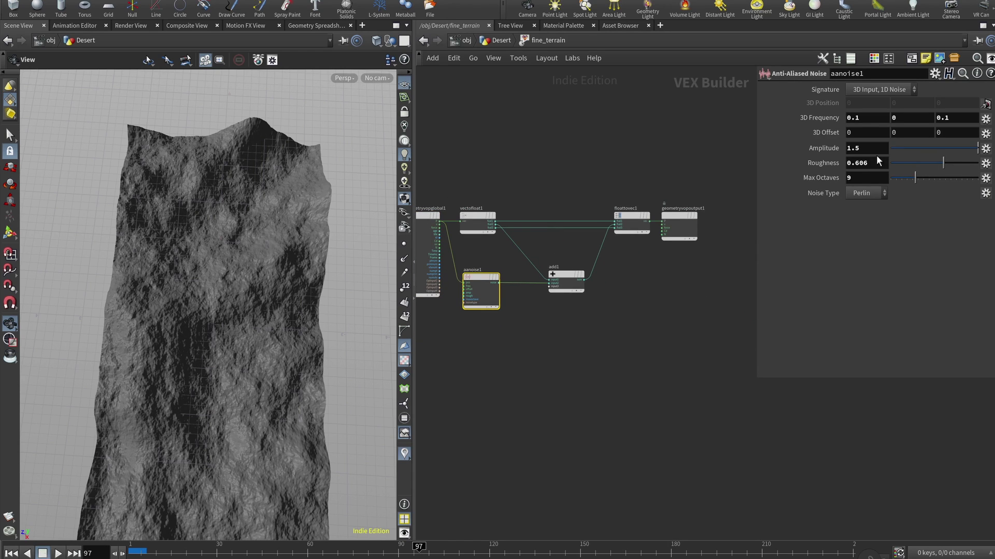
click(874, 121)
click(869, 163)
Display erosion from the Desert network and examine the settings of the turbnoise1 node inside it.
click(500, 40)
click(561, 228)
double_click(544, 228)
middle_drag(585, 302, 494, 281)
click(495, 291)
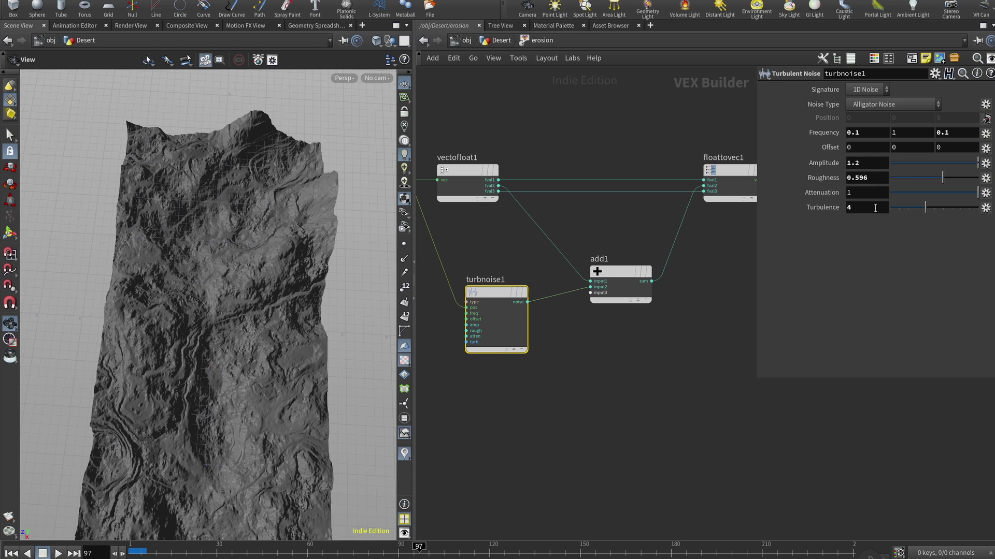
middle_drag(667, 344, 630, 308)
Return to the Desert network and display the big_hills wrangle's terrain.
key(u)
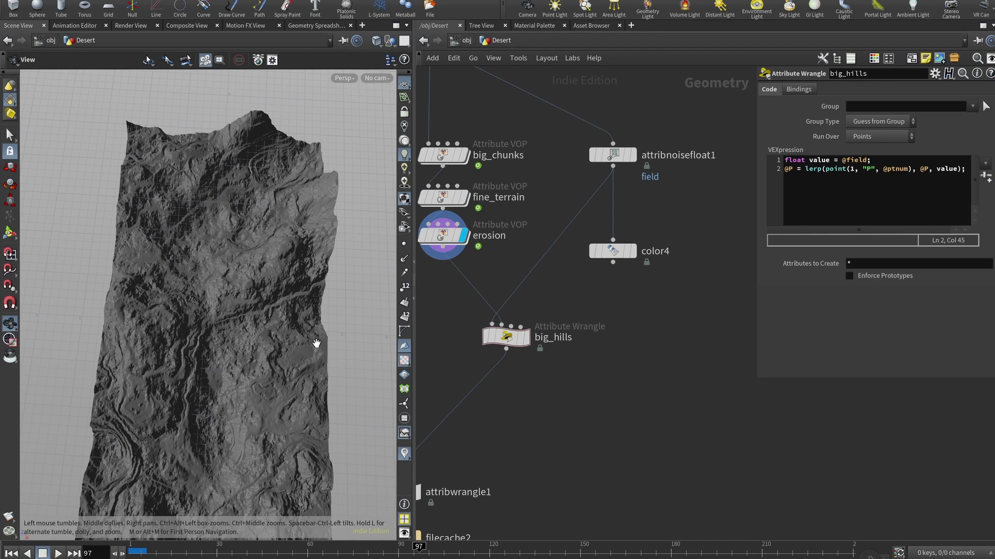
drag(316, 344, 270, 228)
mouse_move(529, 343)
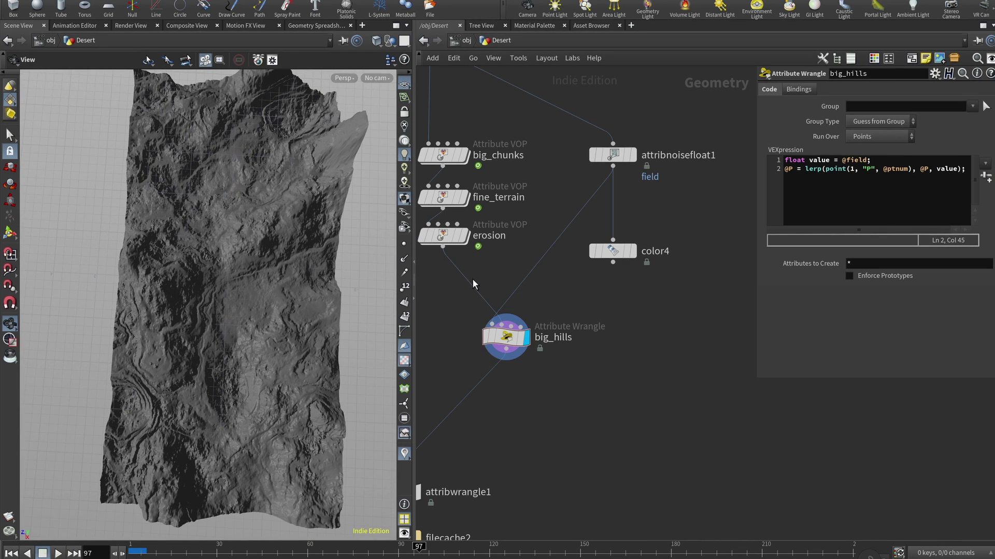
Show attribnoisefloat1's parameters in a wider pane and examine its noise settings and the field attribute name.
mouse_move(616, 162)
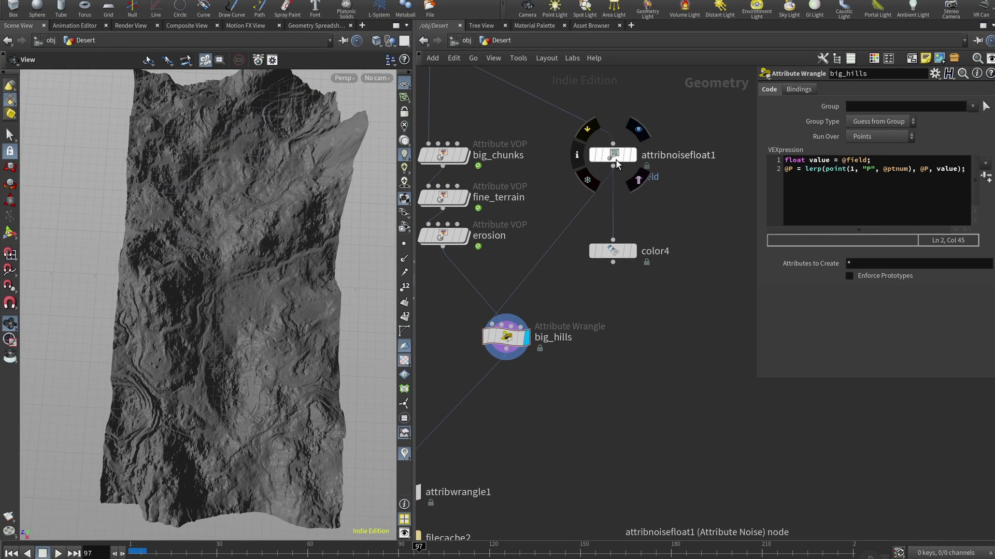
middle_drag(612, 169, 620, 277)
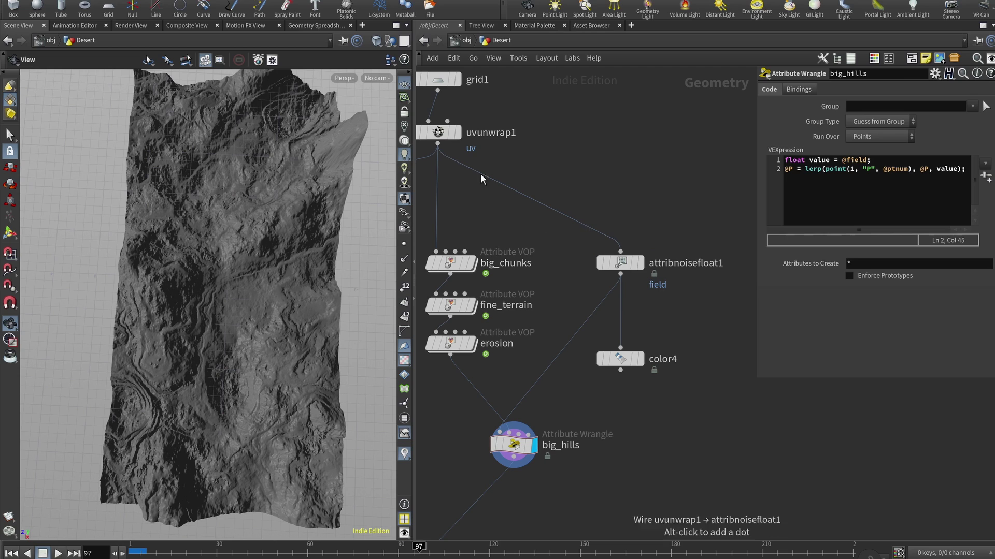
click(613, 265)
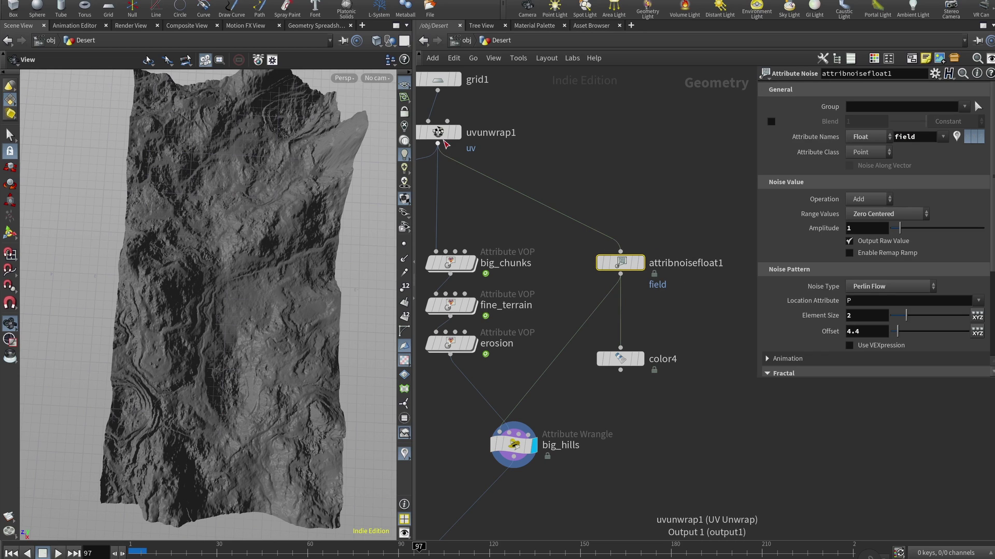
middle_drag(462, 204, 493, 250)
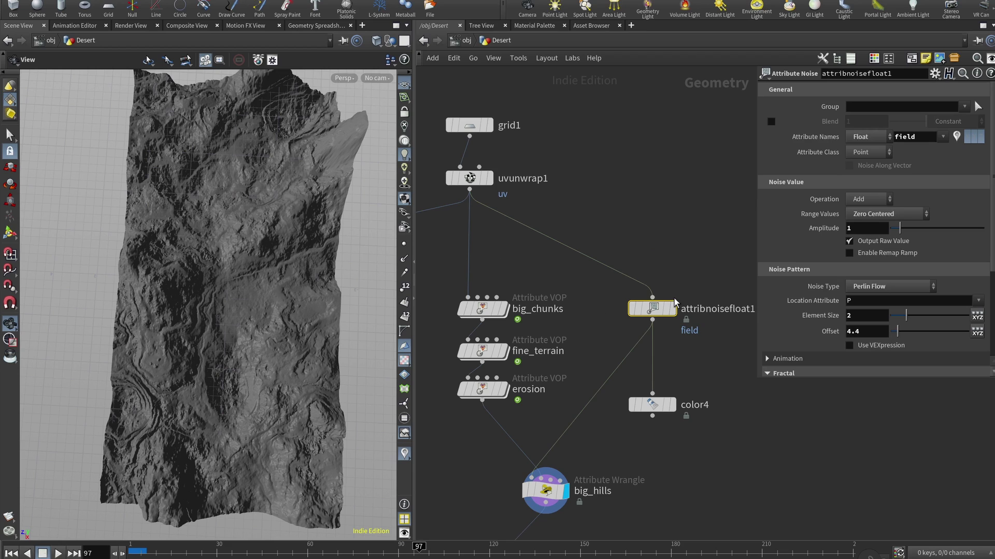
middle_drag(673, 300, 592, 237)
drag(757, 254, 662, 246)
double_click(831, 138)
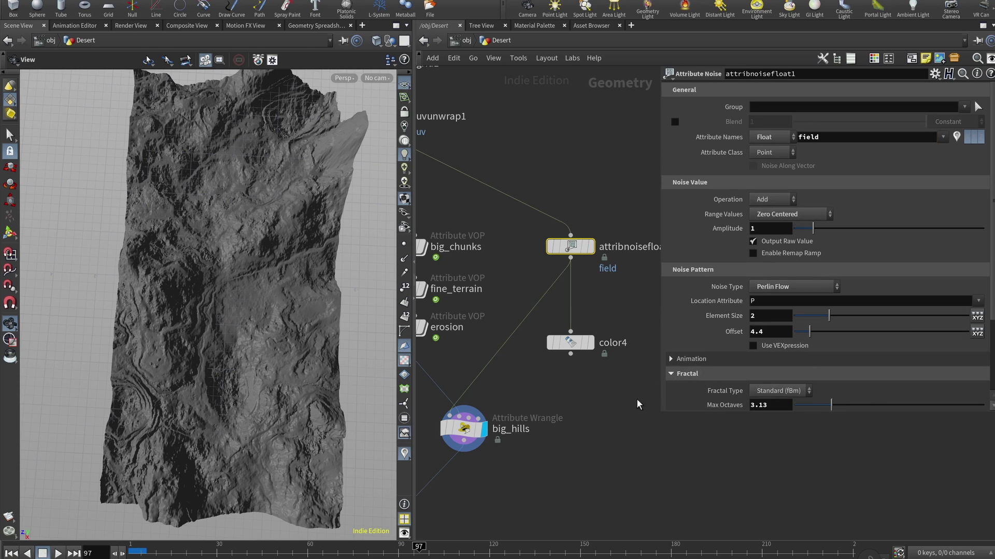
Display the color4 node and examine its ramp driven by the field attribute.
click(593, 342)
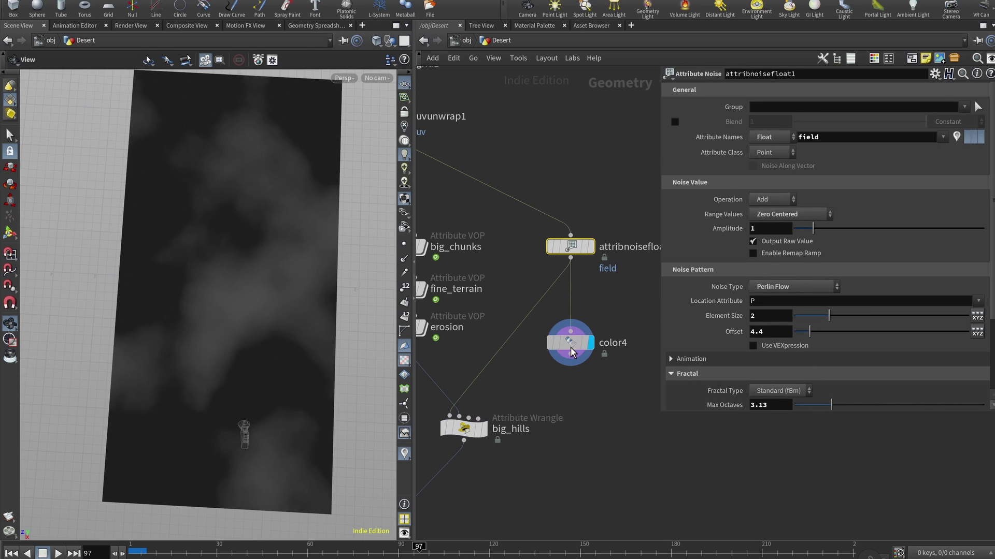
click(570, 347)
double_click(762, 160)
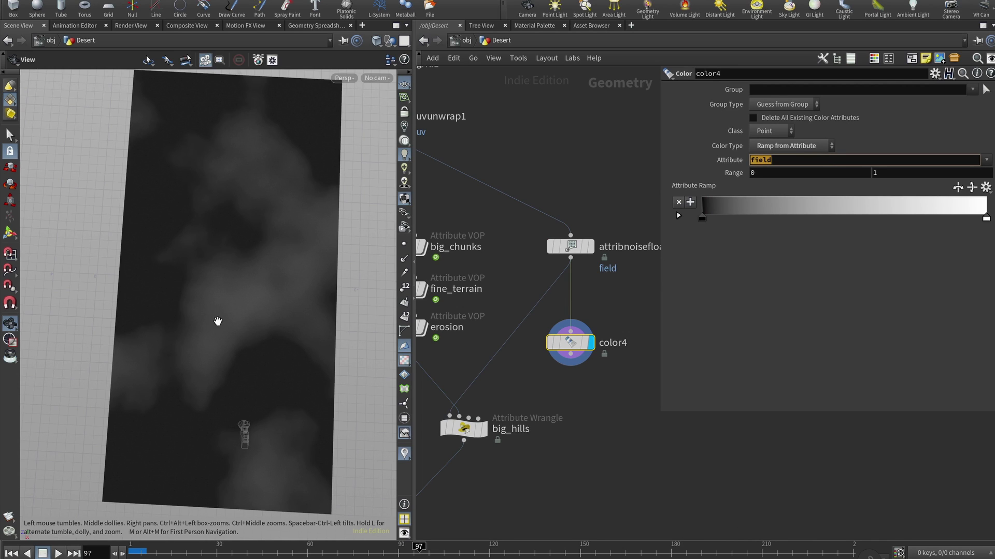
Display the big_hills wrangle again and examine its VEX expression.
middle_drag(470, 372, 517, 343)
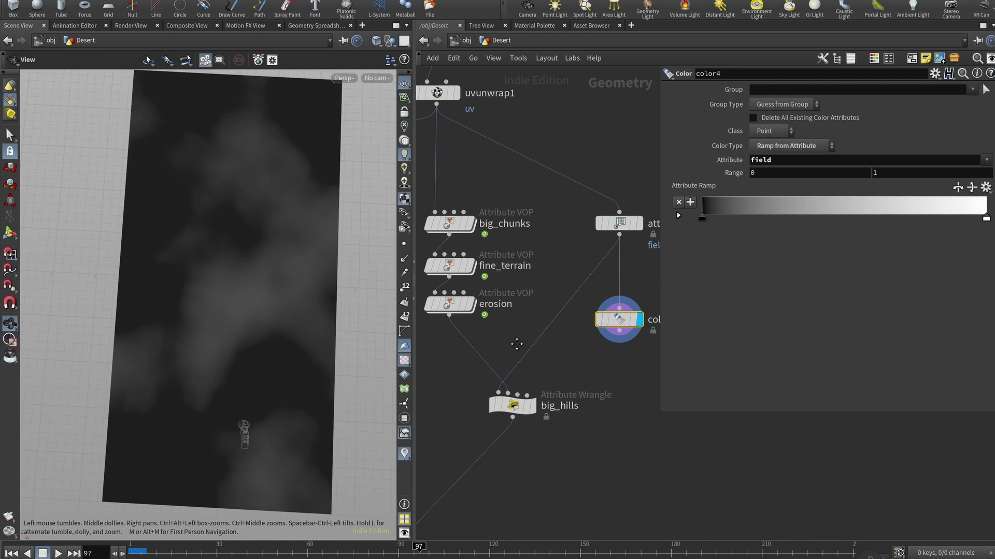
click(532, 405)
click(510, 406)
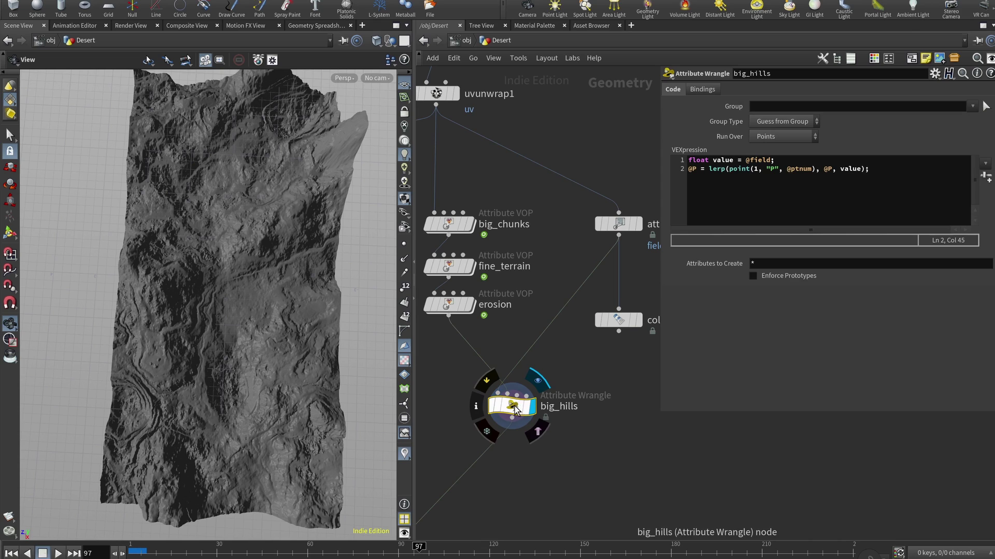
mouse_move(543, 354)
middle_down()
mouse_move(518, 346)
mouse_move(548, 343)
middle_up()
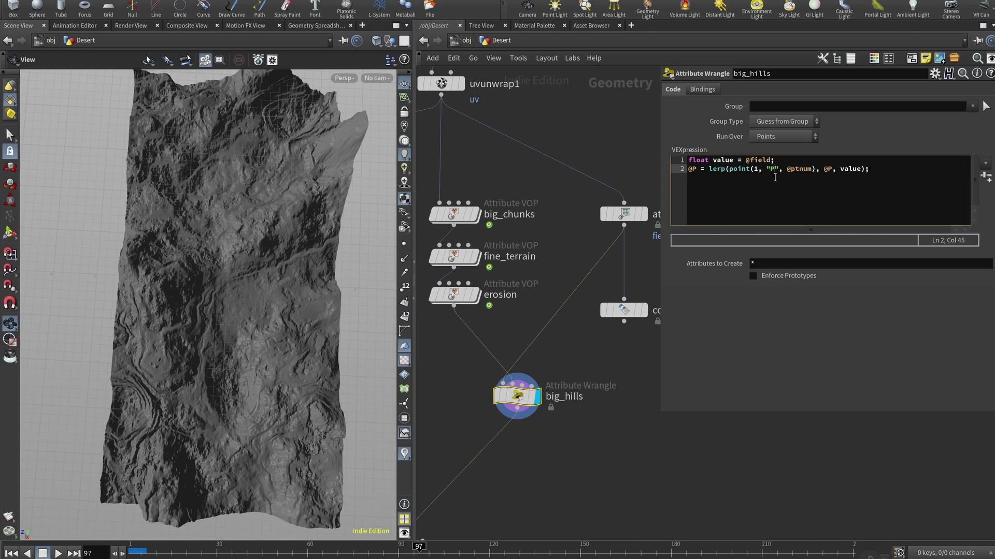
click(809, 162)
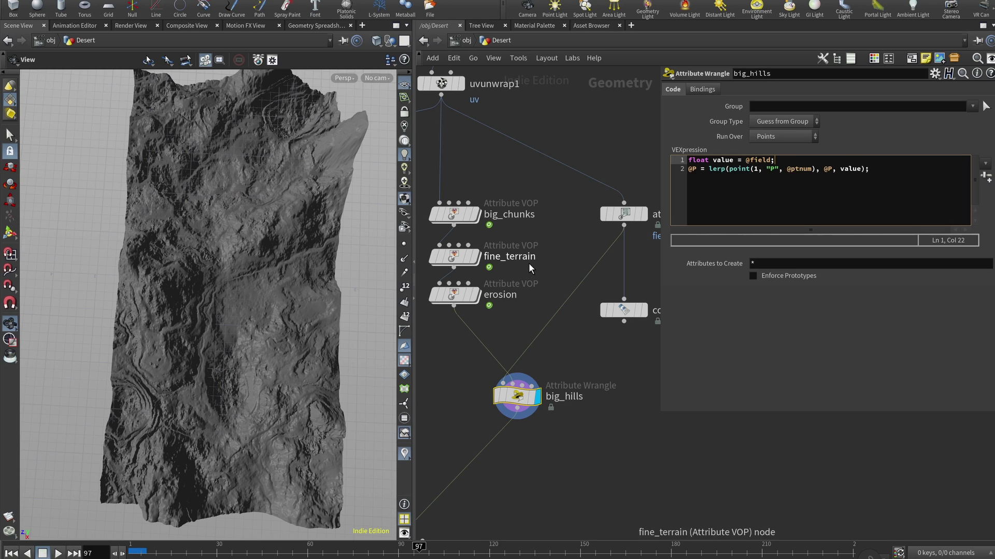
Compare color4's field mask with the big_hills terrain by displaying each in turn.
middle_drag(636, 397, 613, 372)
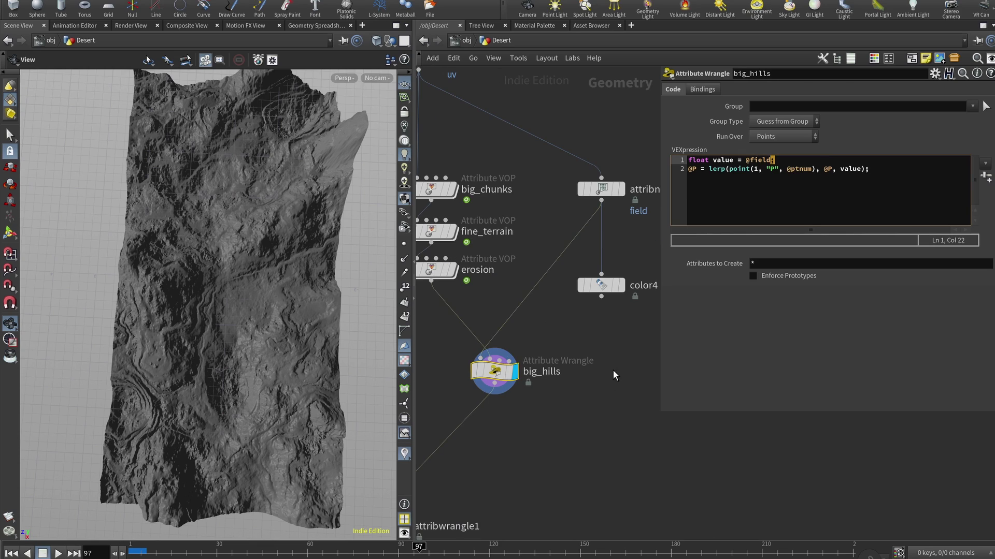
click(613, 372)
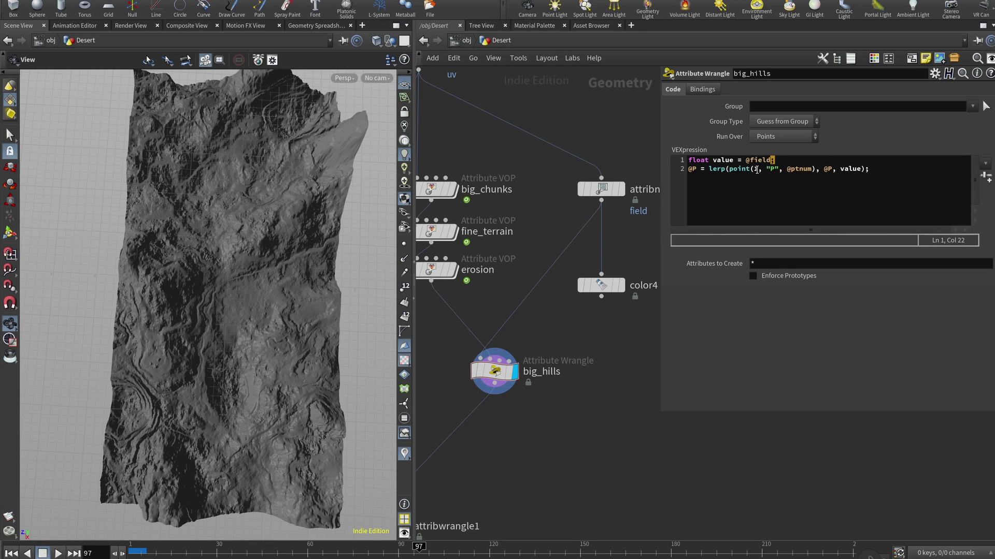
click(621, 285)
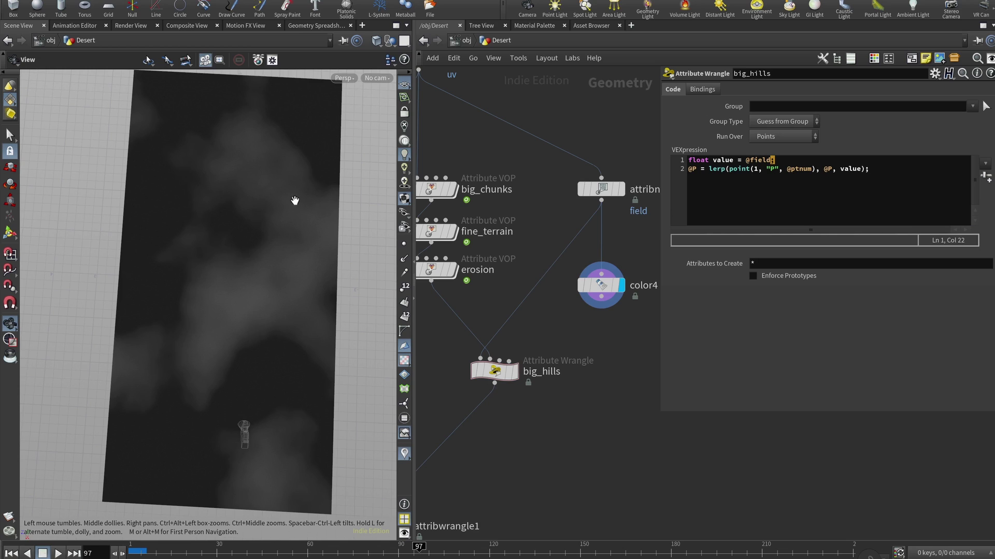
click(517, 377)
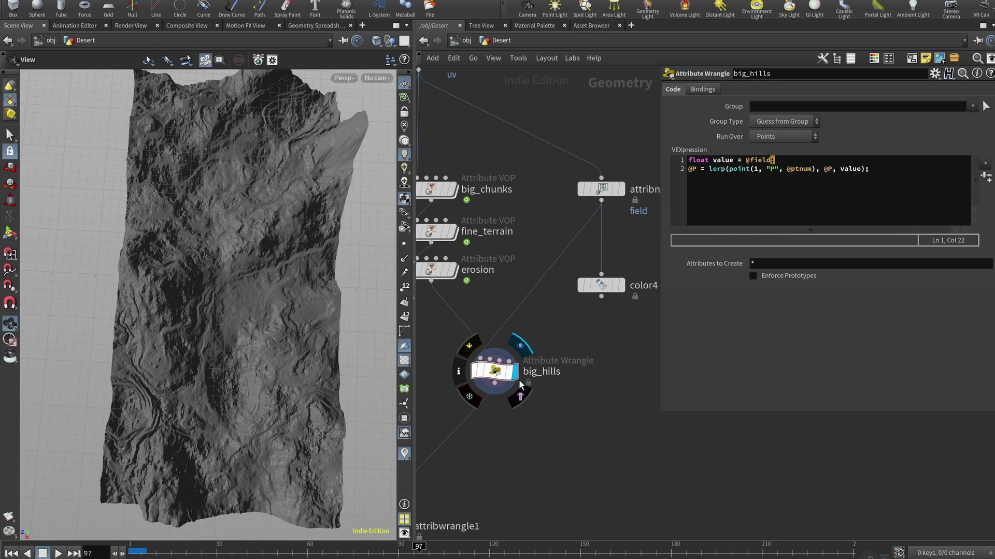
Highlight the value variable, the field attribute and the point function in big_hills' code, and trace the wrangle's second input.
click(730, 193)
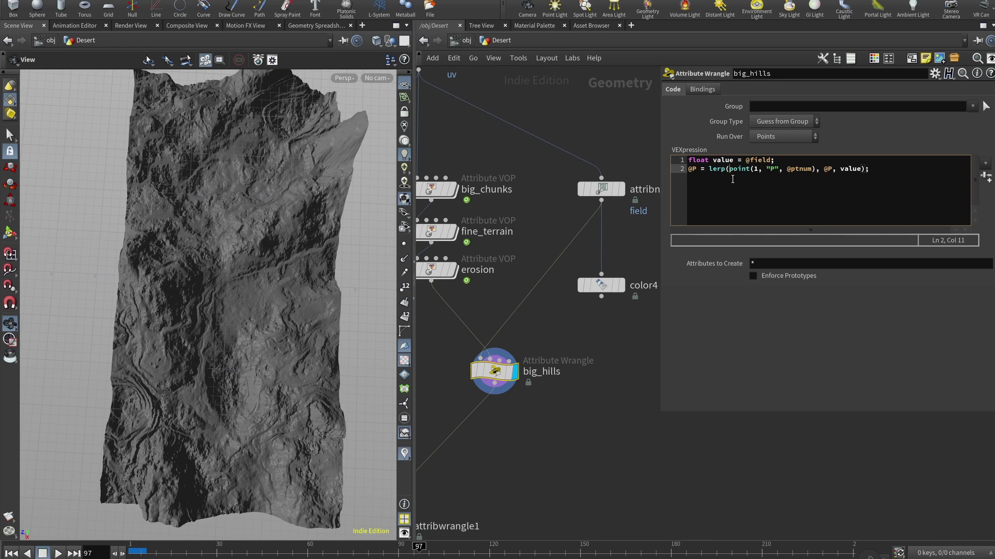
double_click(724, 160)
double_click(746, 160)
click(691, 169)
drag(724, 173, 812, 171)
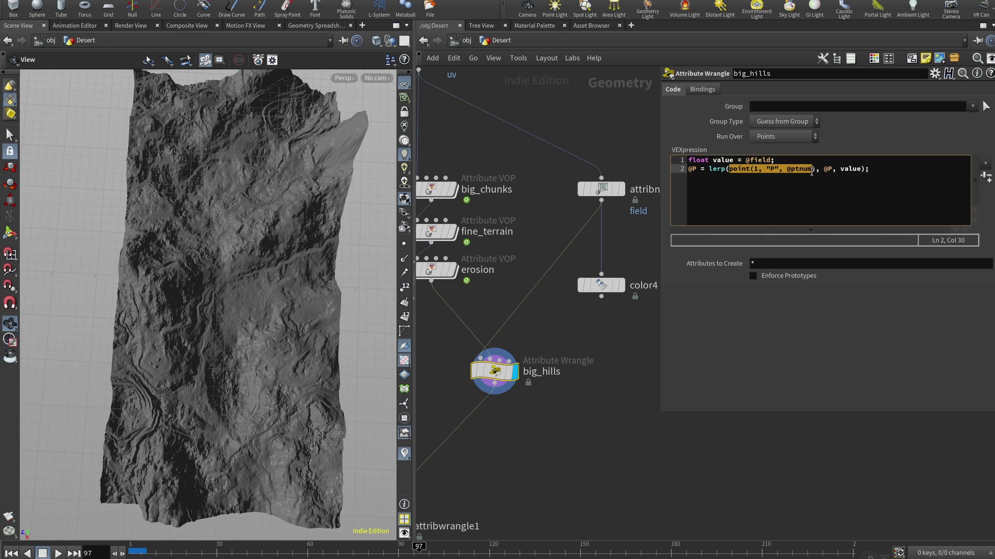
middle_drag(620, 218, 686, 290)
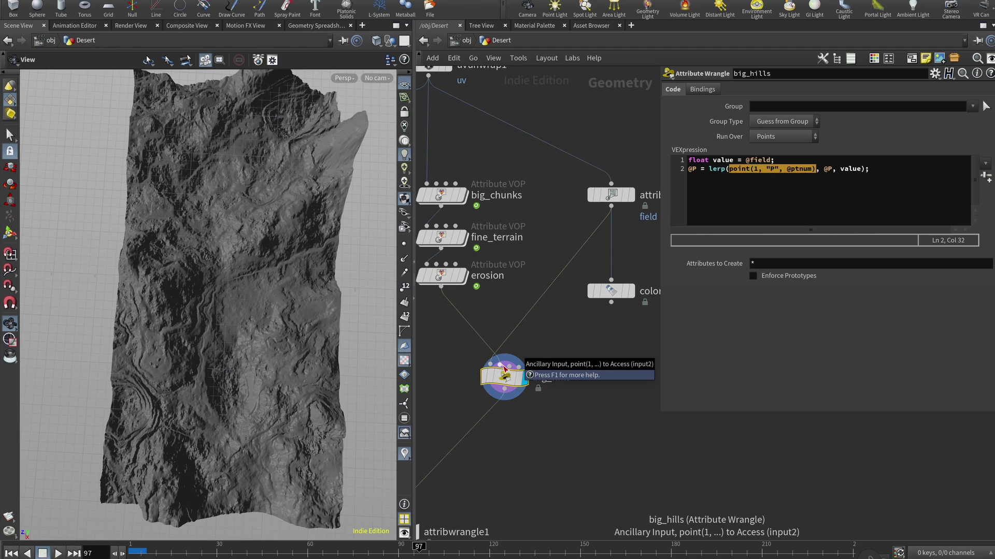
Highlight @P in big_hills' code and display the erosion terrain and the flat attribute noise grid that feed the wrangle.
click(459, 277)
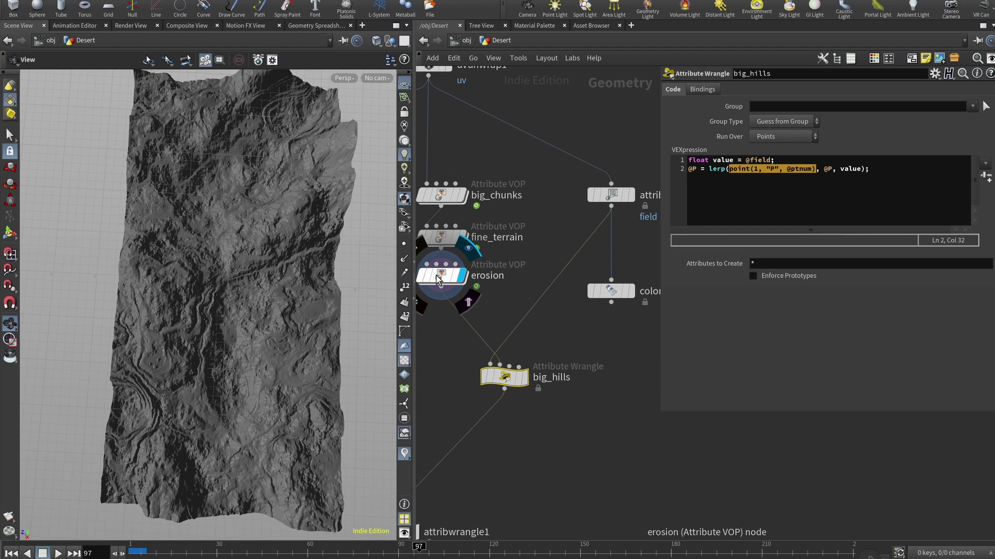
click(832, 171)
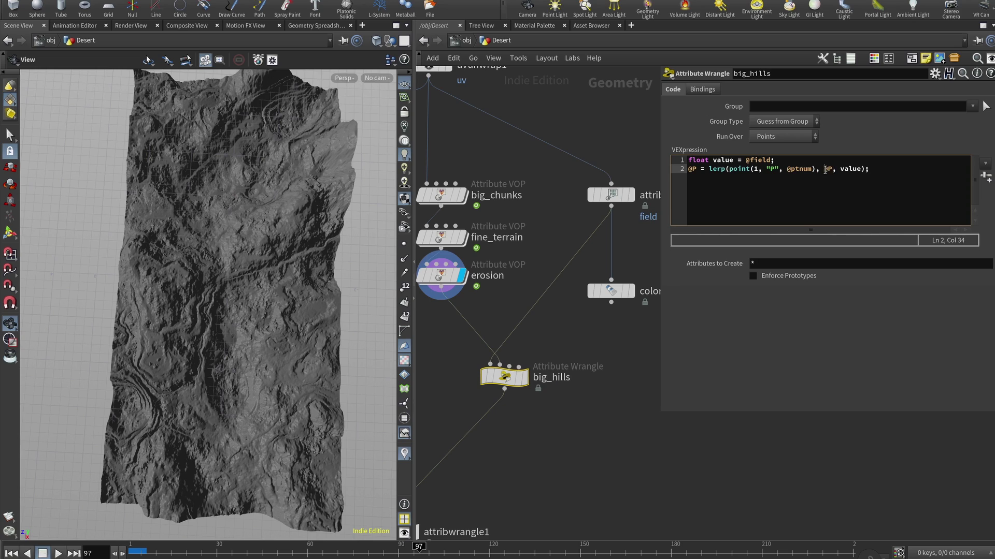
drag(825, 170, 833, 172)
click(629, 196)
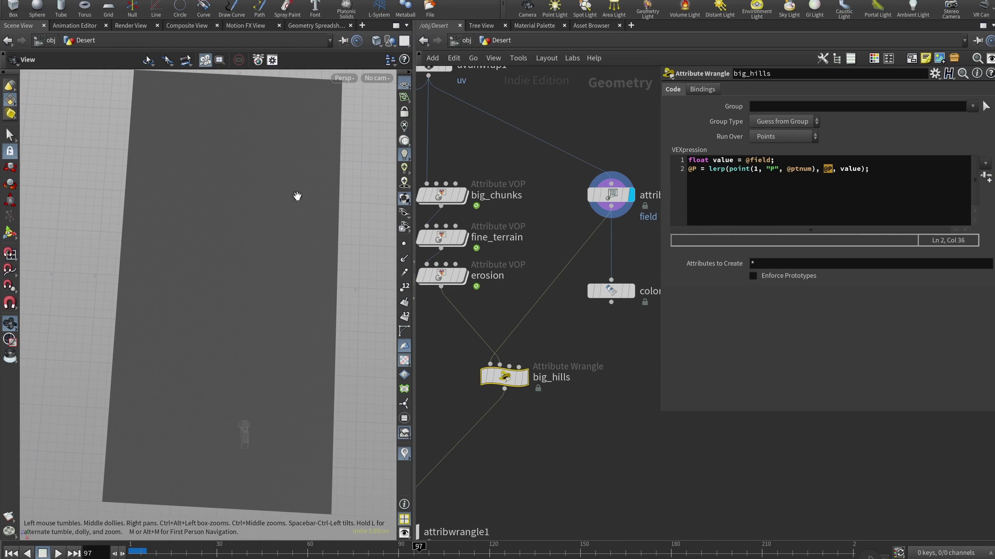
mouse_move(613, 207)
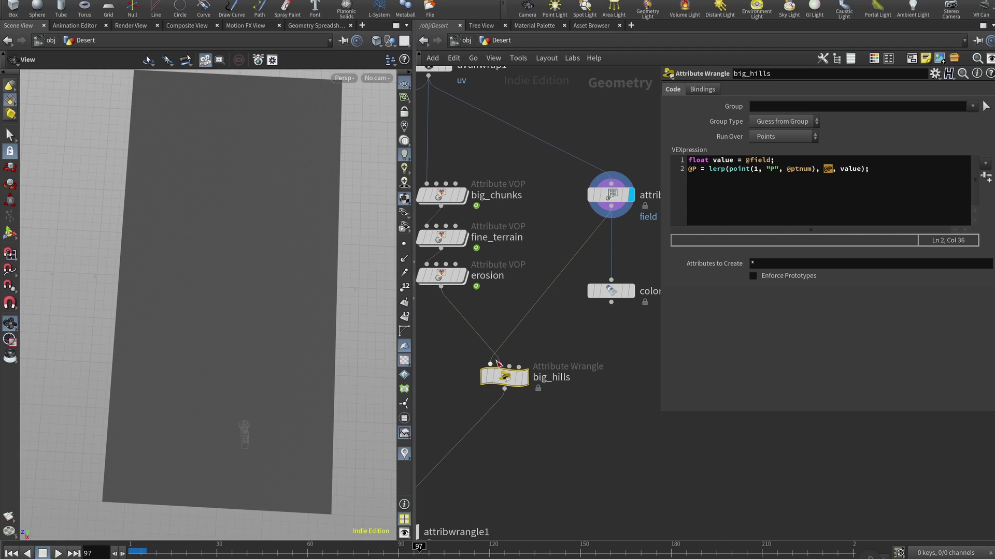
Highlight value in the lerp call and compare the color4 mask with the big_hills terrain by displaying each in turn.
double_click(845, 169)
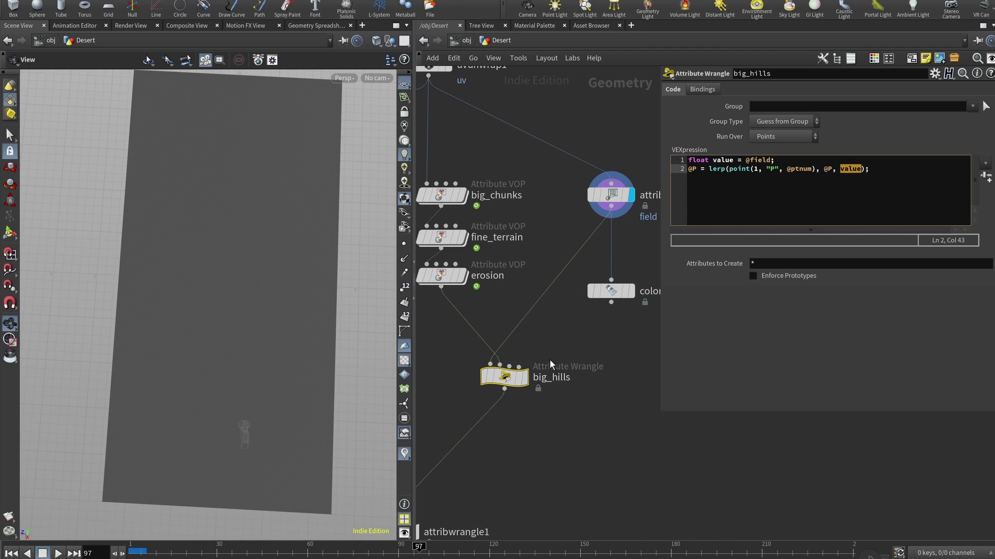
click(631, 296)
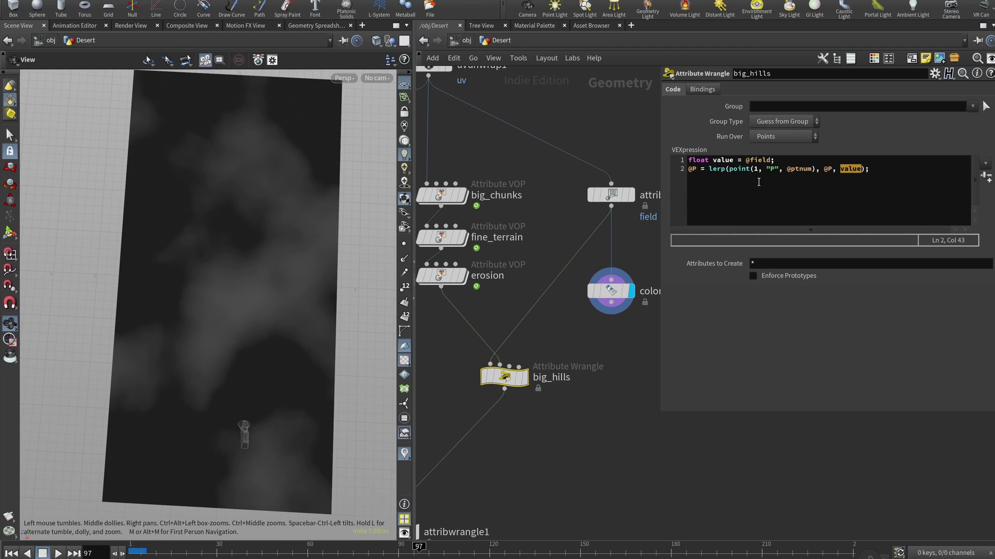
click(524, 377)
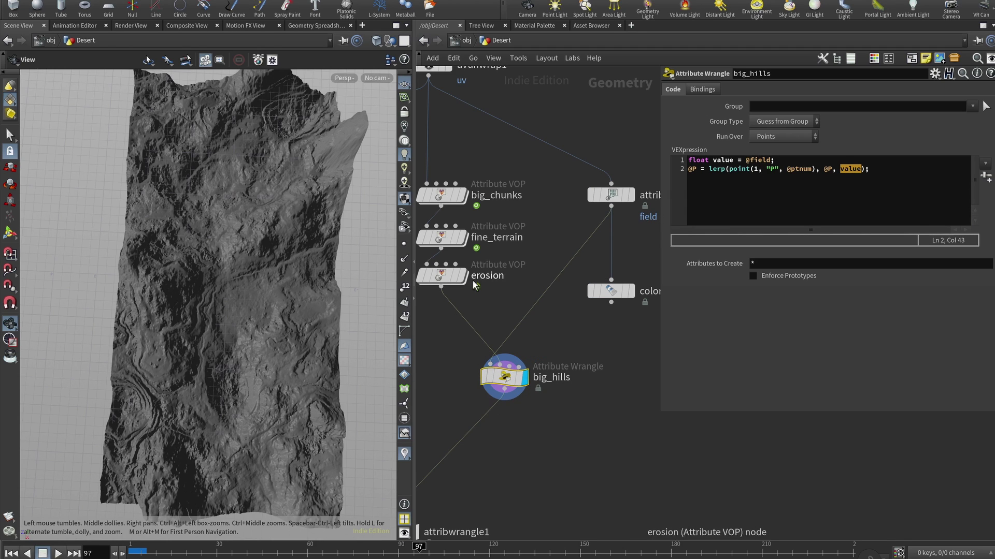
click(632, 294)
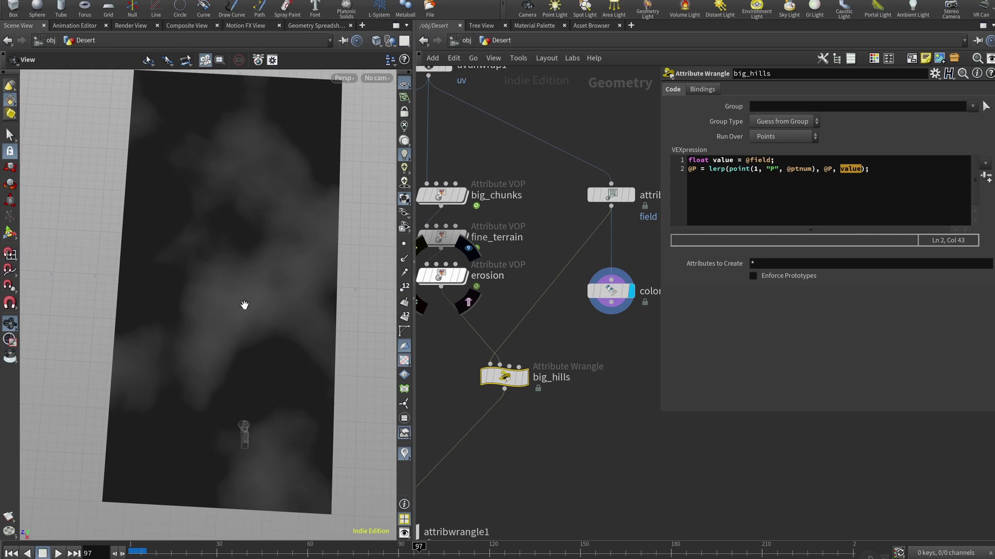
click(525, 377)
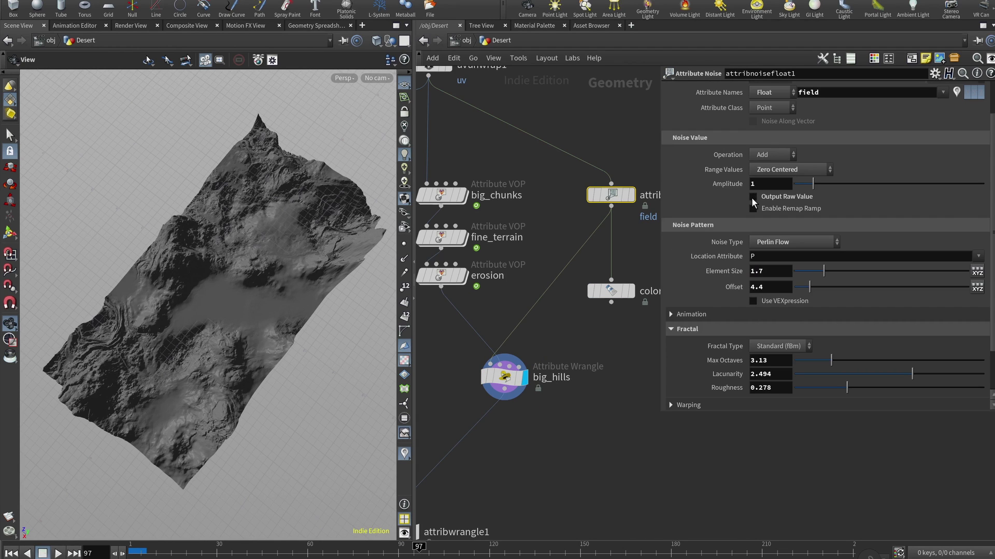
Examine the blended terrain up close and enable Output Raw Value on the attribute noise node.
scroll(252, 314, up, 5)
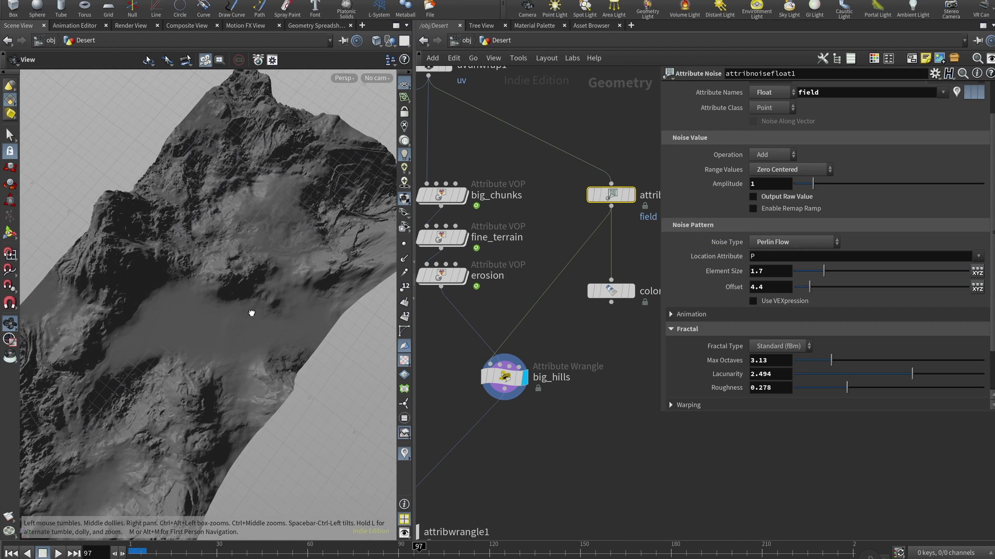
drag(252, 314, 233, 277)
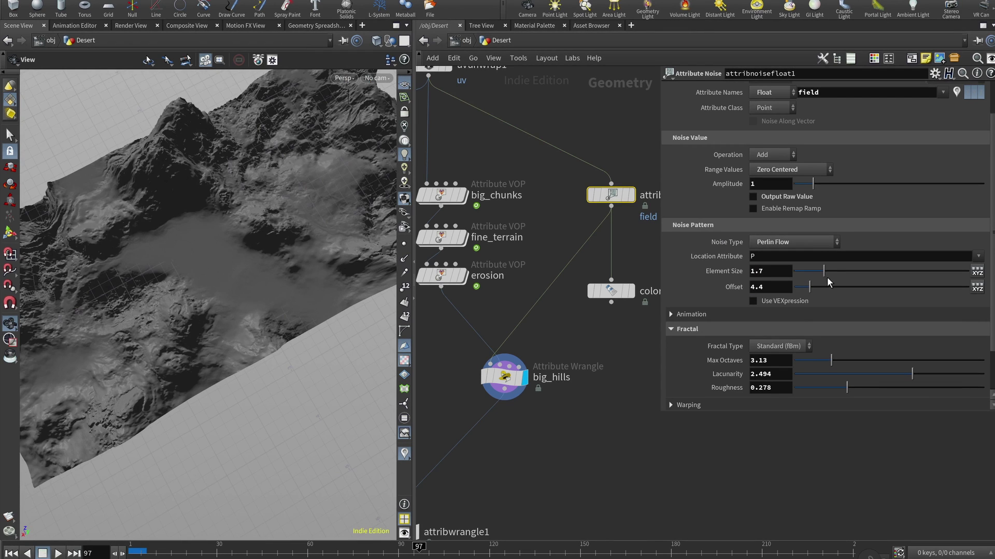
click(772, 199)
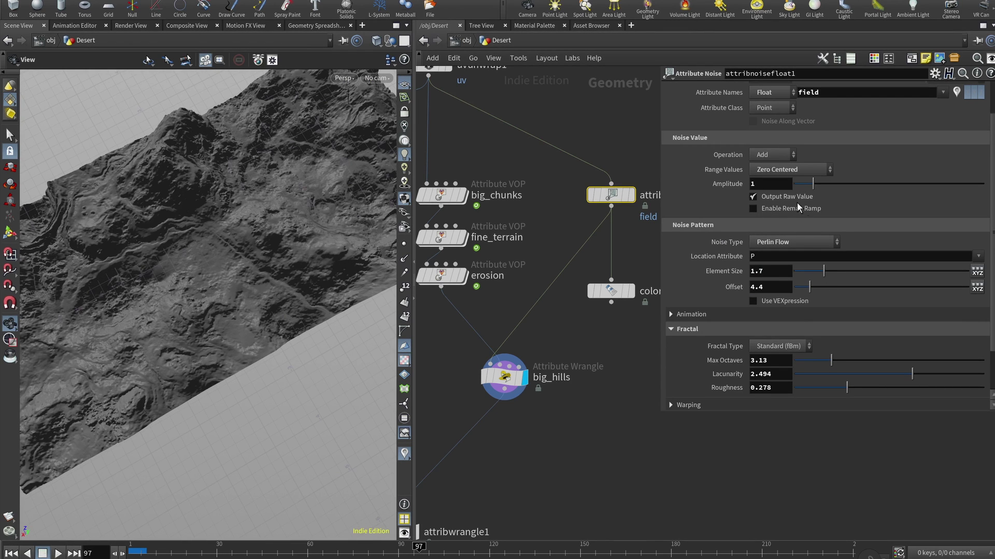
Set the field noise's Element Size to 2.
click(775, 275)
scroll(774, 271, up, 3)
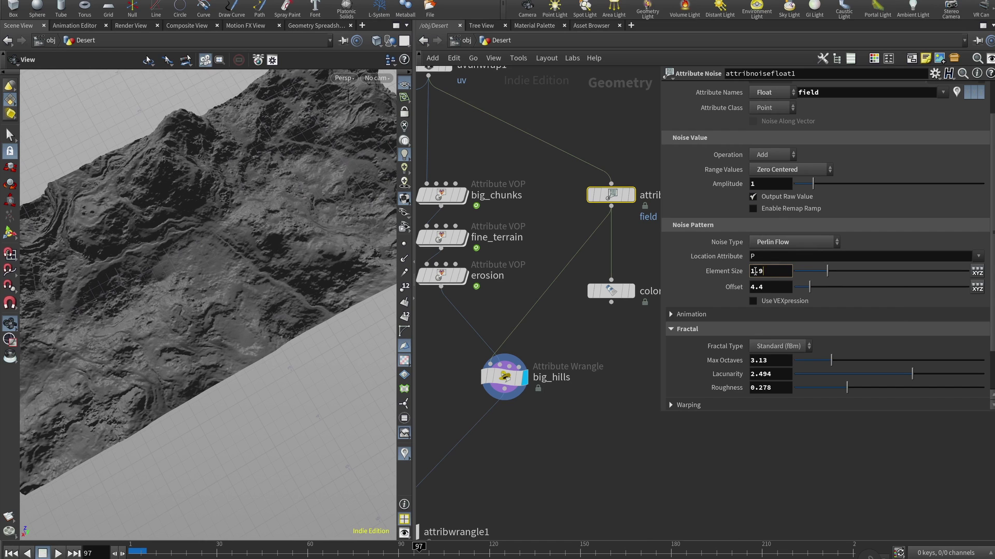
right_click(735, 272)
click(689, 502)
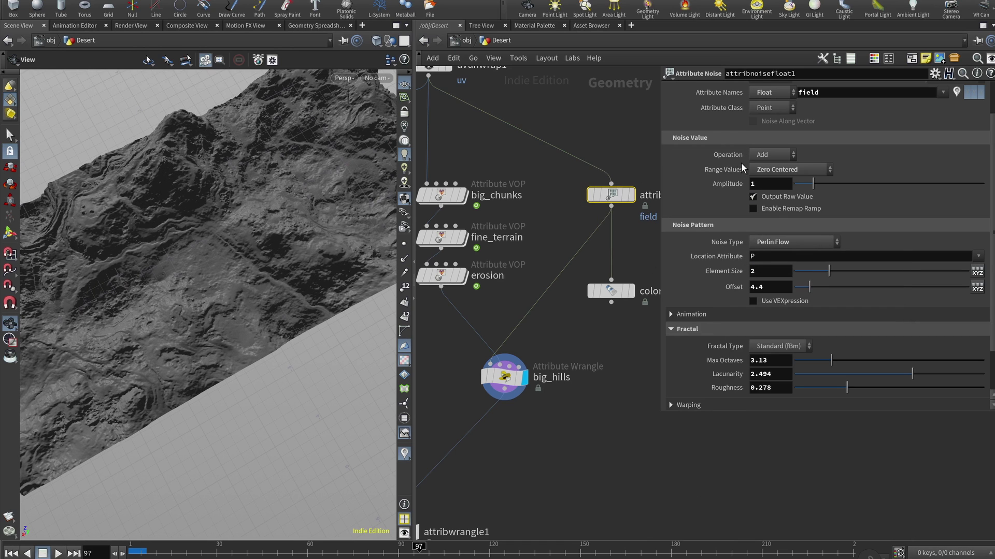
Turn Output Raw Value off to compare the blended terrain, and turn it back on.
click(752, 196)
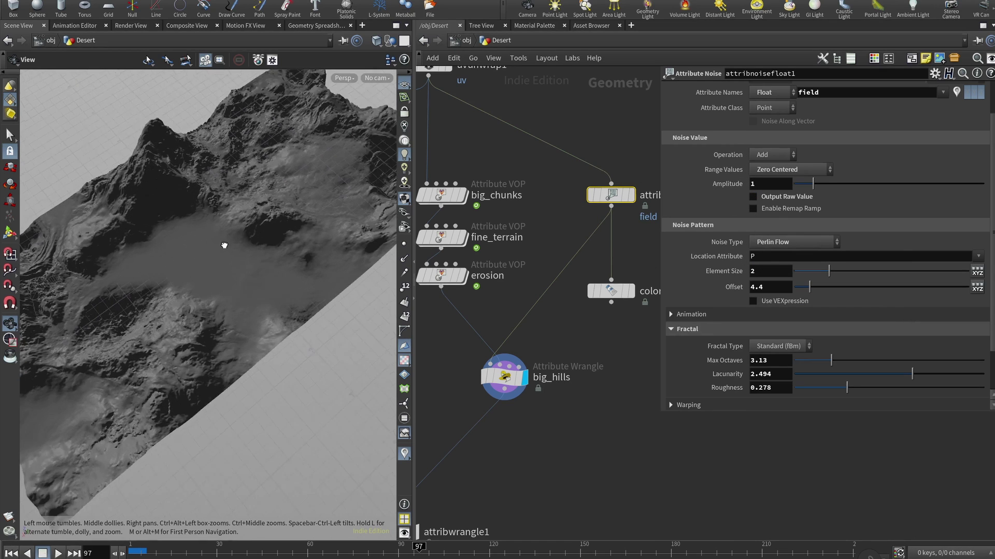
drag(222, 246, 244, 284)
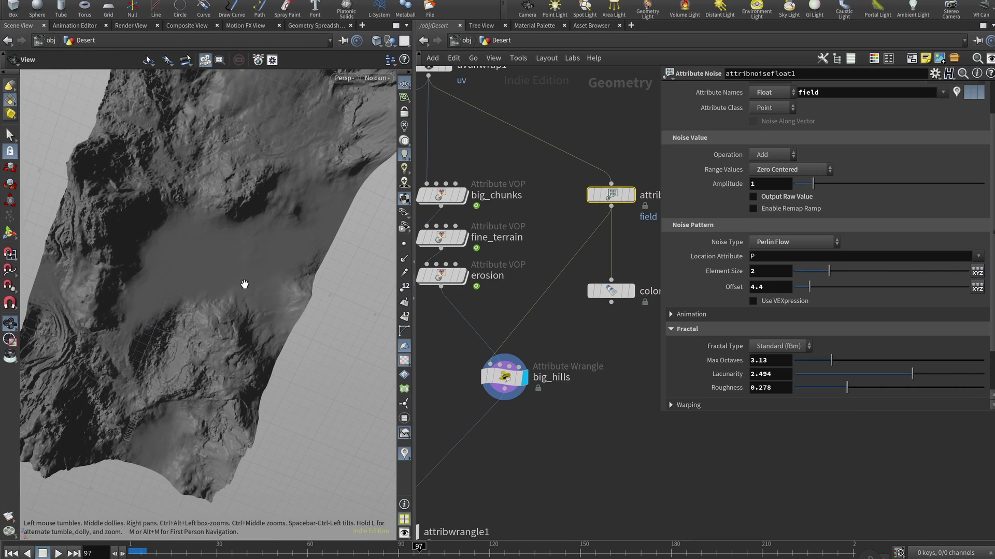
click(753, 197)
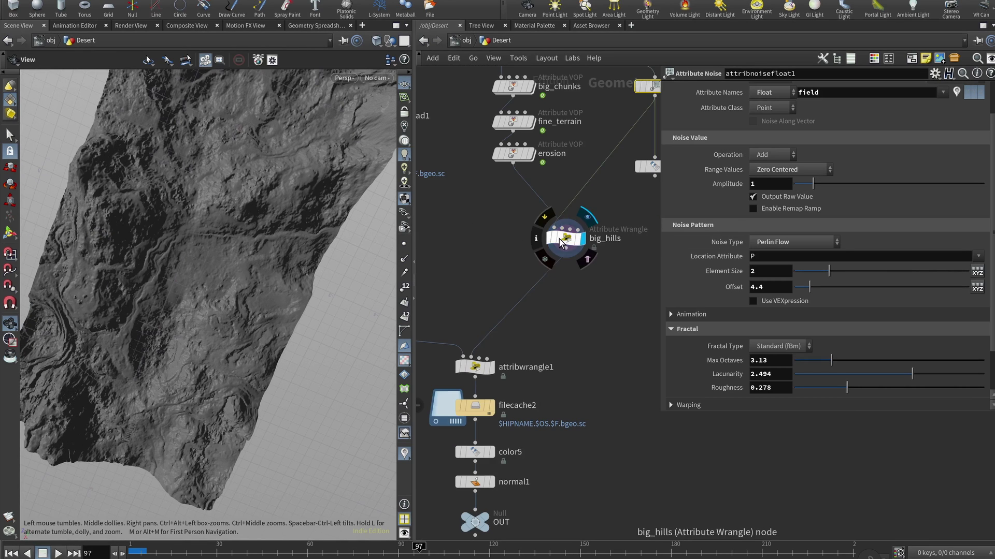
Recheck big_hills' code and remove the blank line between the two statements in attribwrangle1's VEX expression.
click(560, 243)
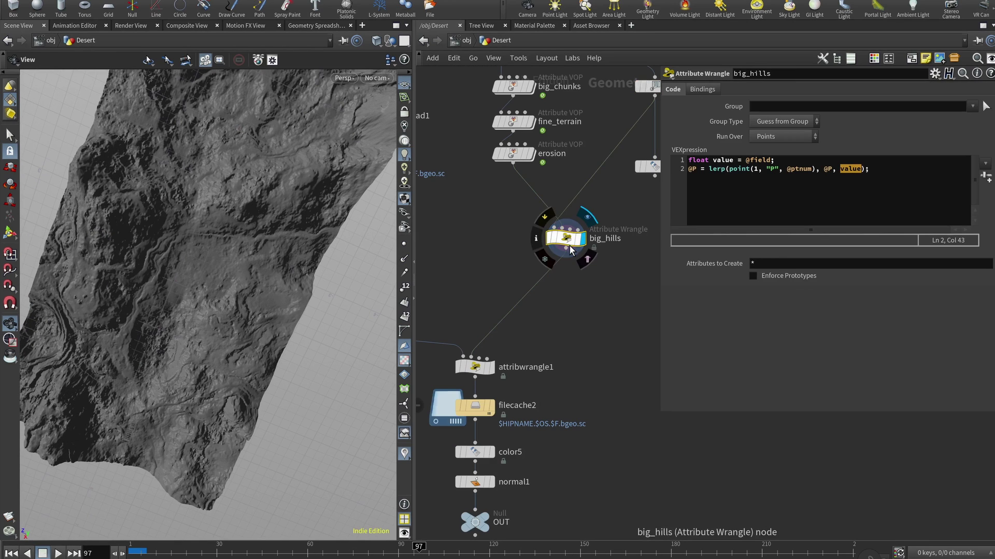
click(875, 202)
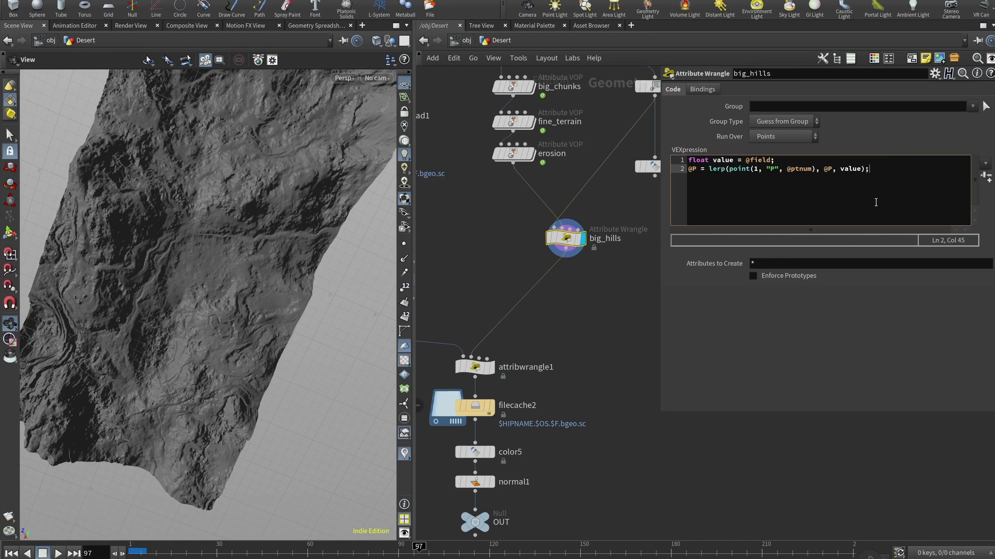
click(474, 368)
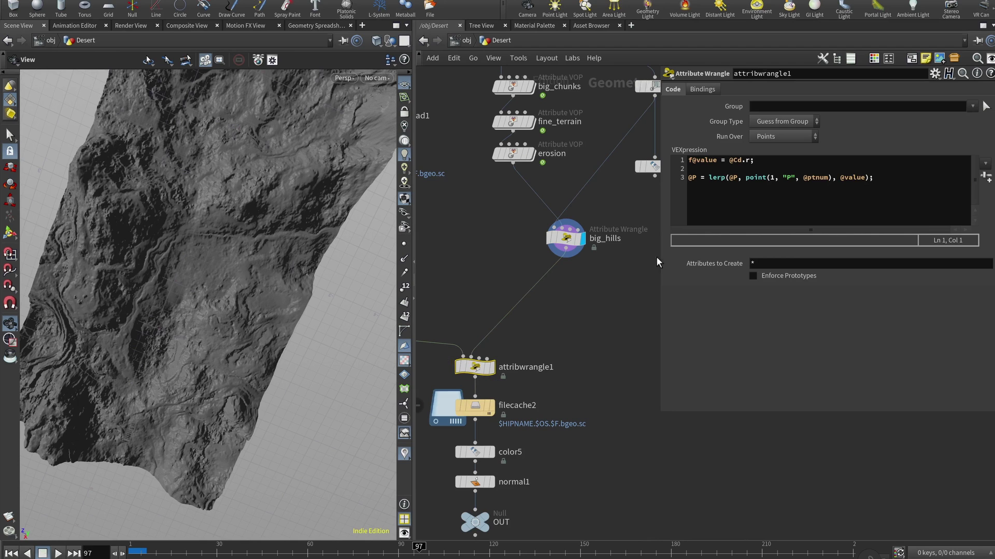
click(696, 170)
key(BackSpace)
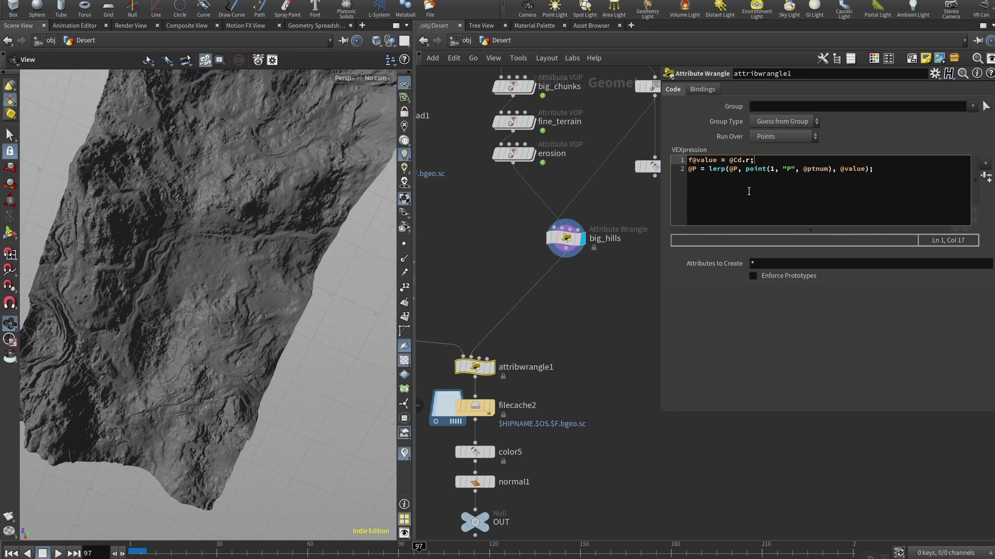
Display attribwrangle1 and examine its colored terrain in the viewport.
click(493, 372)
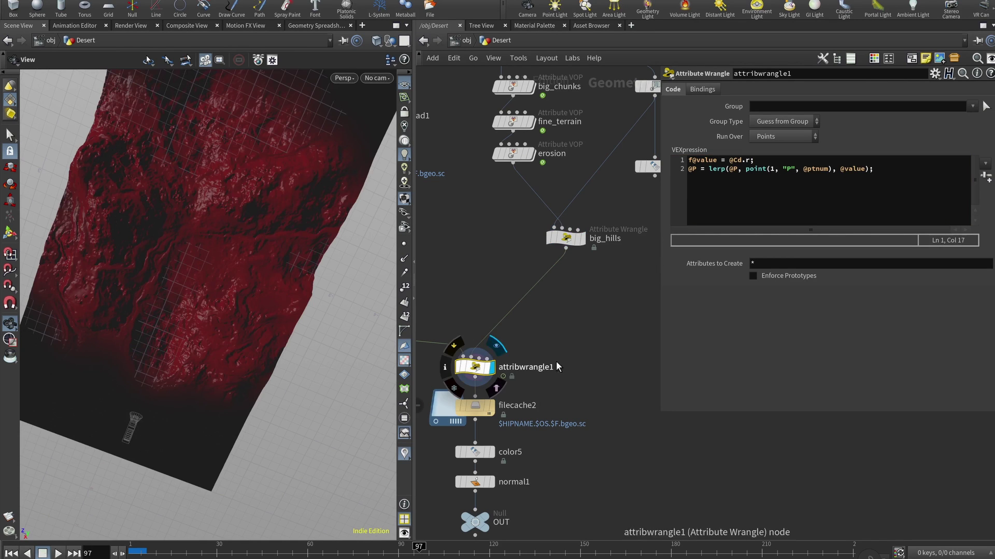
middle_drag(545, 337, 578, 320)
drag(218, 281, 282, 268)
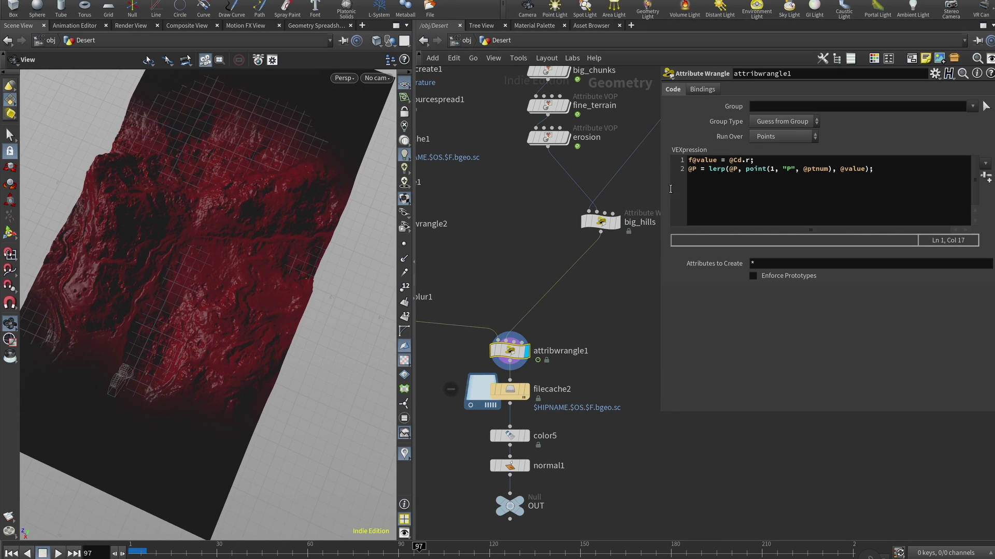
Highlight f@value in attribwrangle1's code and check the value attribute in the Geometry Spreadsheet.
double_click(700, 161)
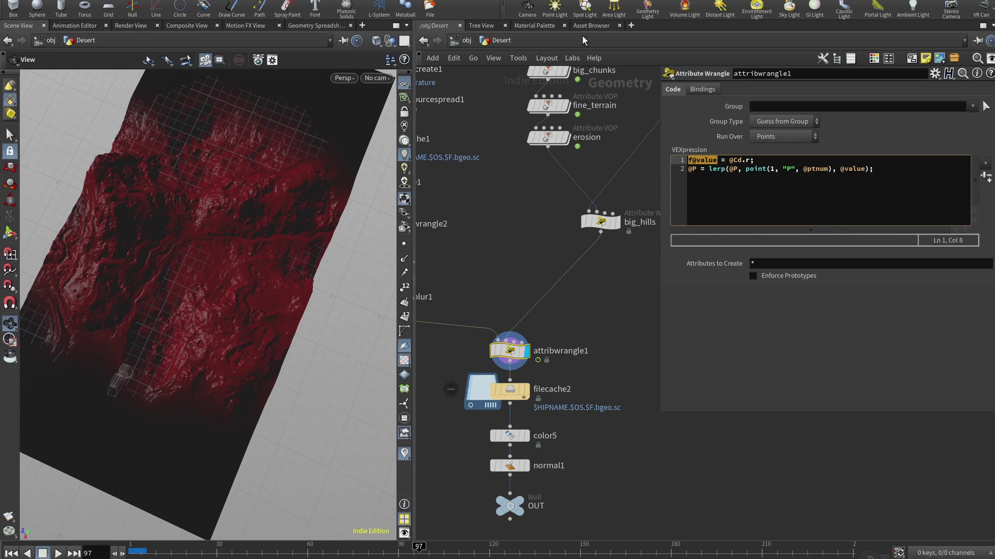
click(324, 26)
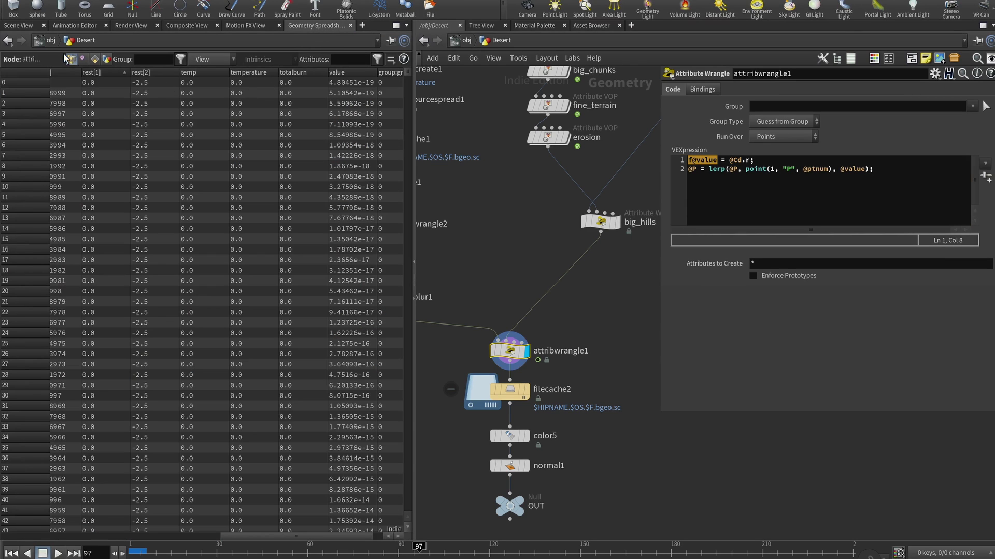
click(33, 25)
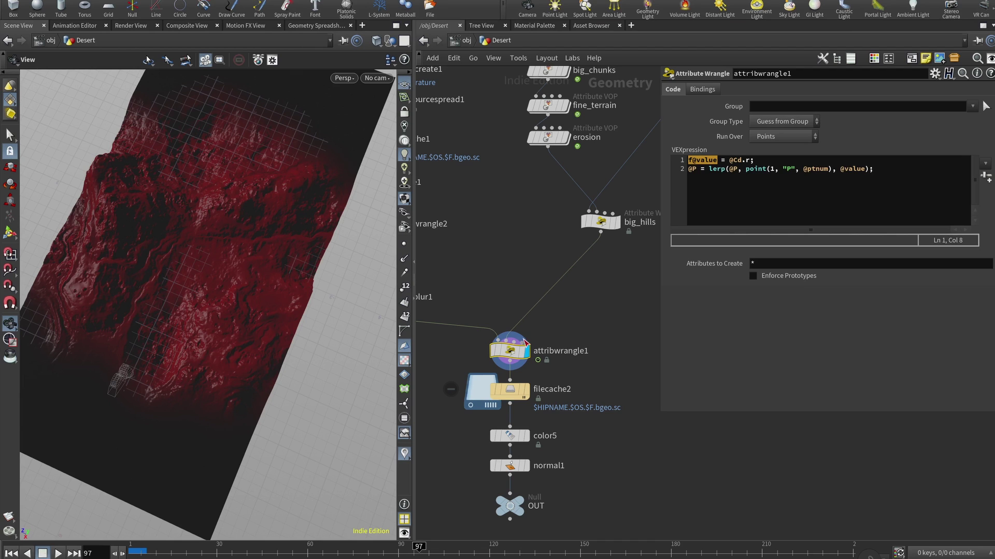
Trace attribwrangle1's inputs from attribblur1 and big_hills, and examine how the red areas correspond to the raised terrain.
middle_drag(581, 325, 635, 330)
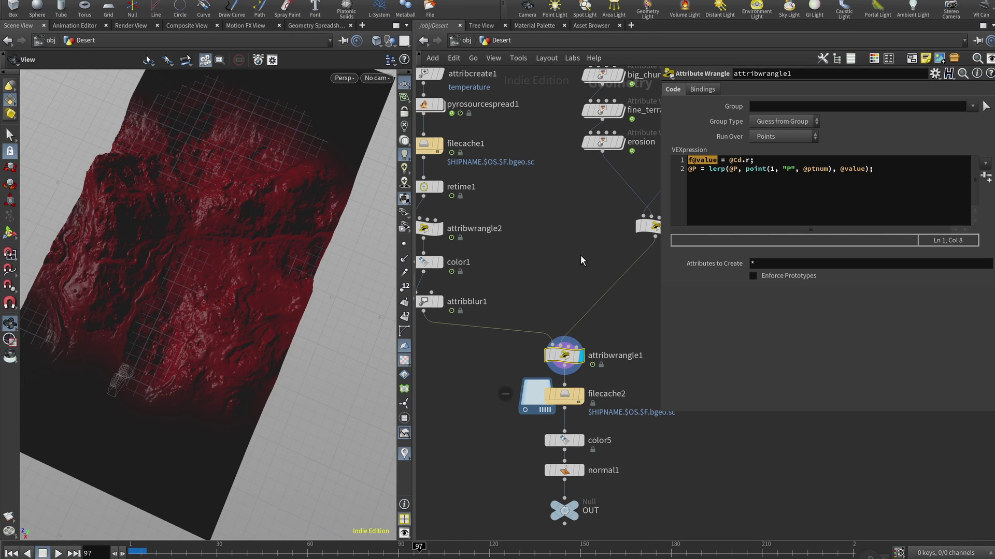
middle_drag(581, 255, 588, 211)
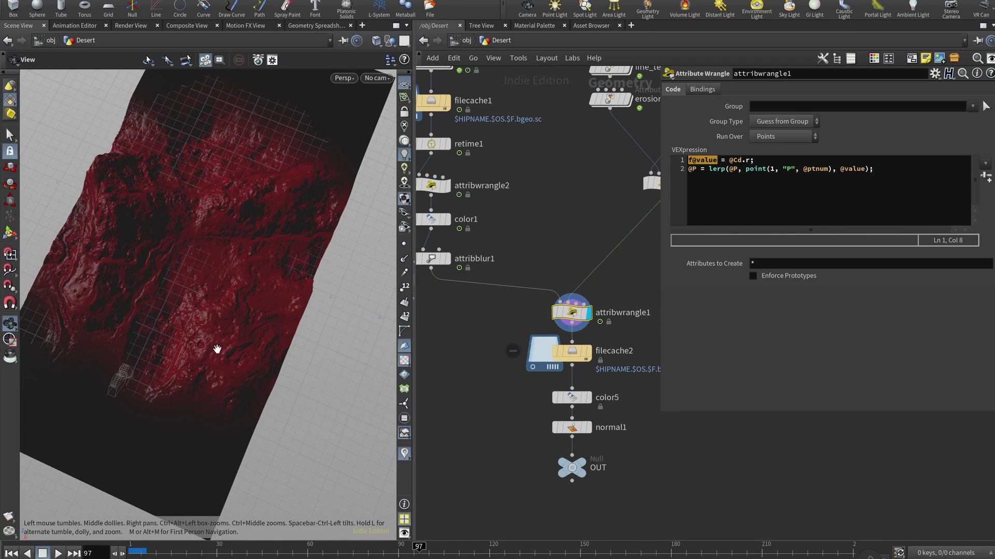
drag(191, 400, 207, 329)
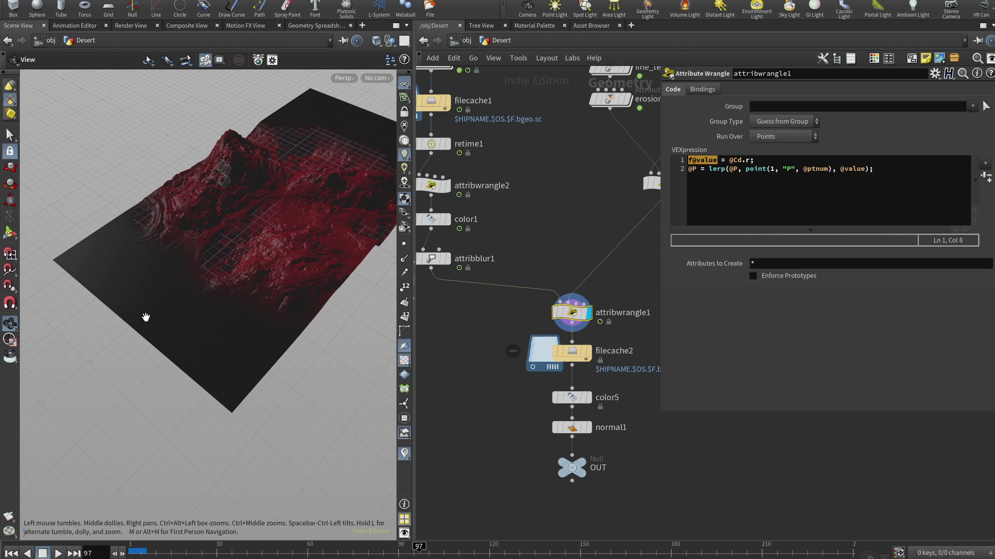
drag(286, 244, 269, 251)
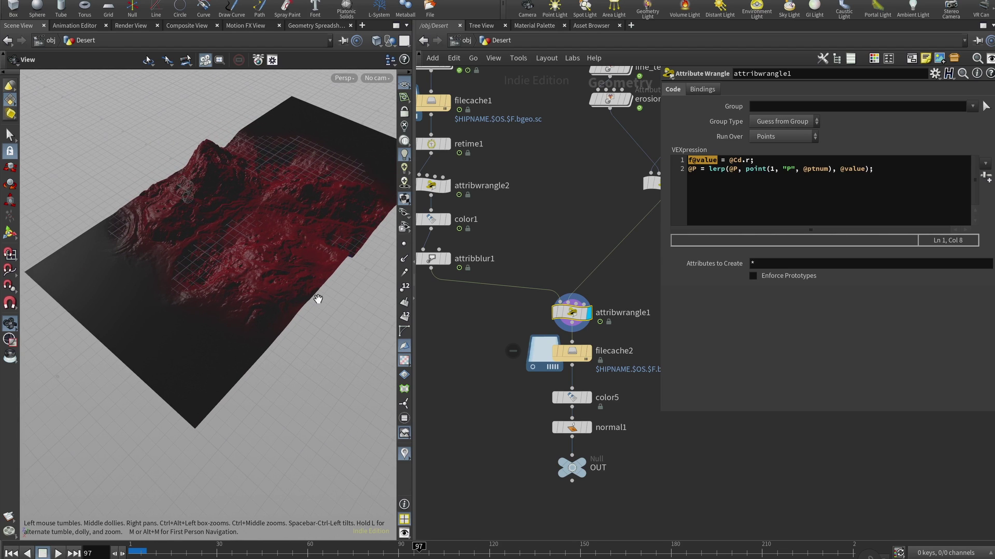
middle_drag(621, 228, 538, 226)
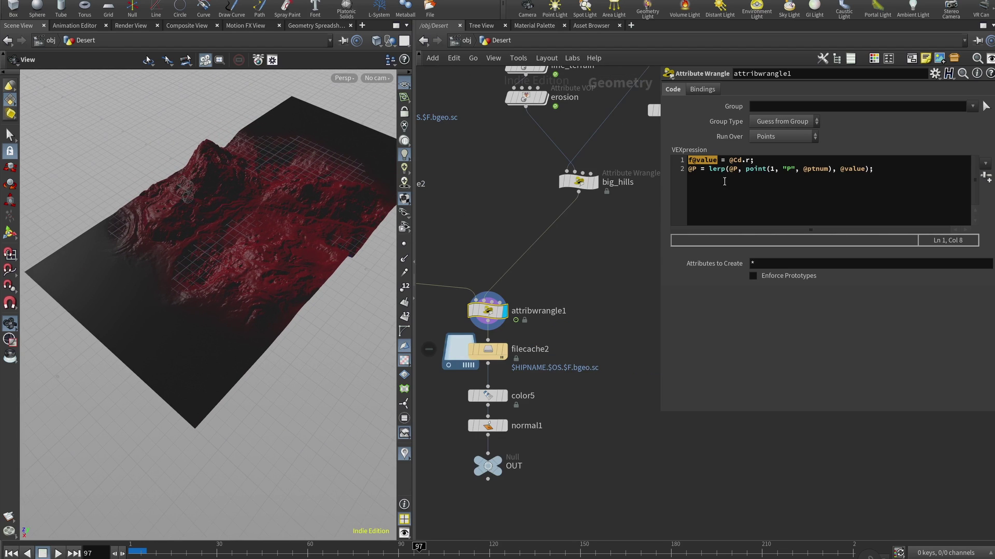
Display the color5 node and examine the terrain from above and at an angle, scrubbing the timeline to frame 150.
click(505, 347)
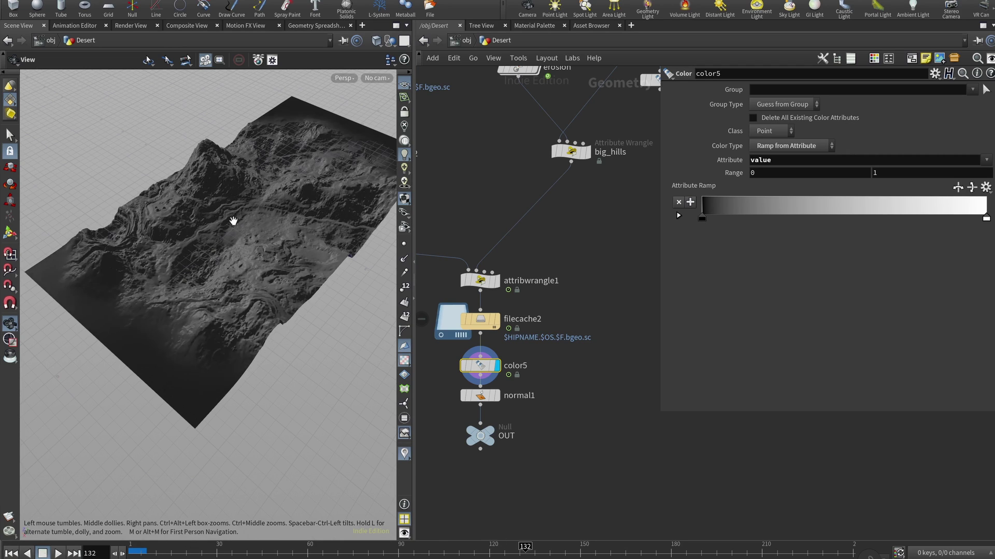
drag(231, 222, 217, 348)
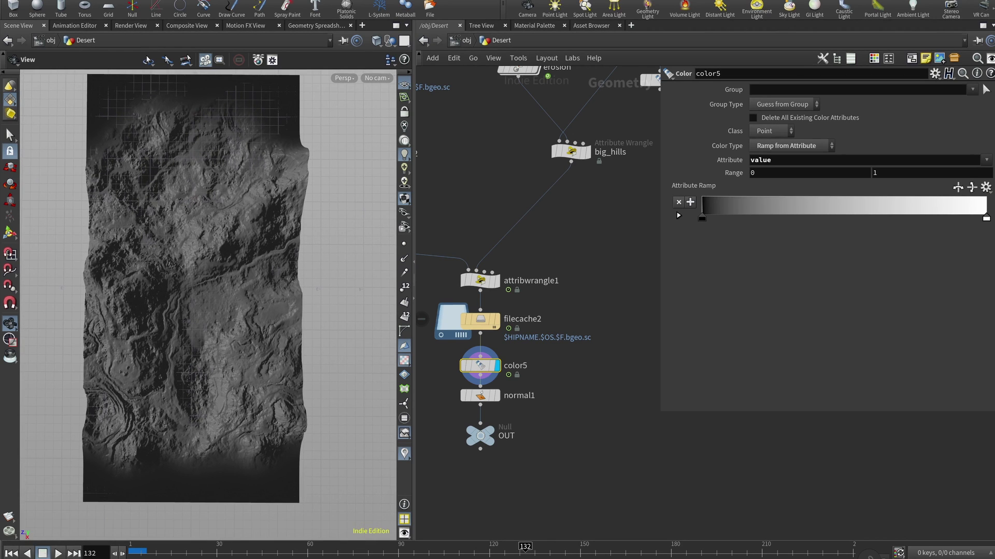
drag(524, 552, 579, 554)
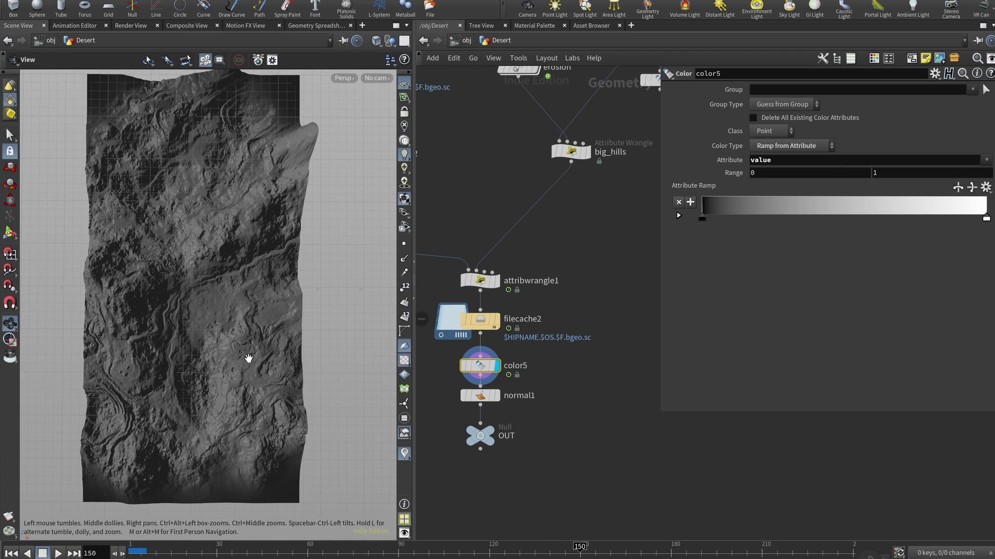
drag(251, 344, 228, 333)
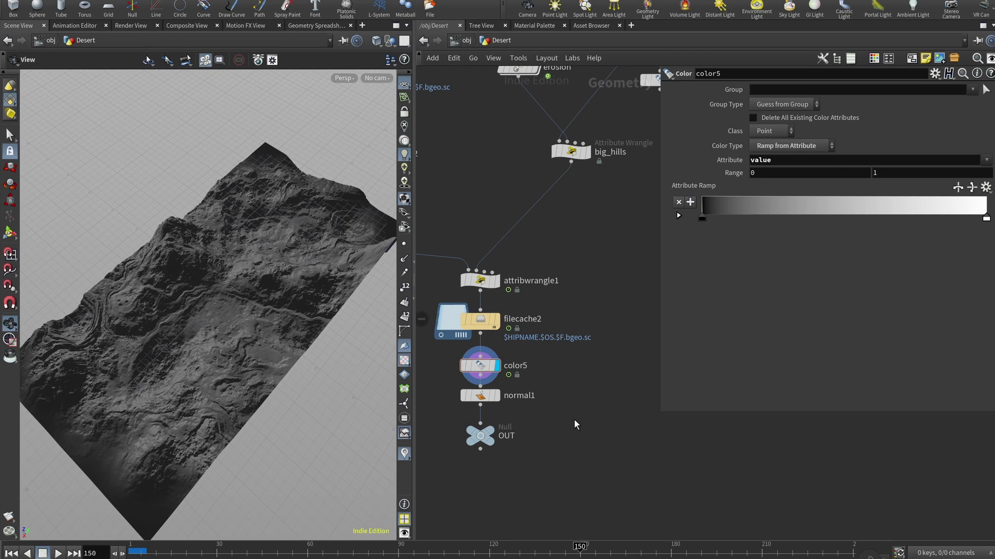
Display the OUT node at the end of the Desert network and scrub the timeline to frame 161.
click(497, 396)
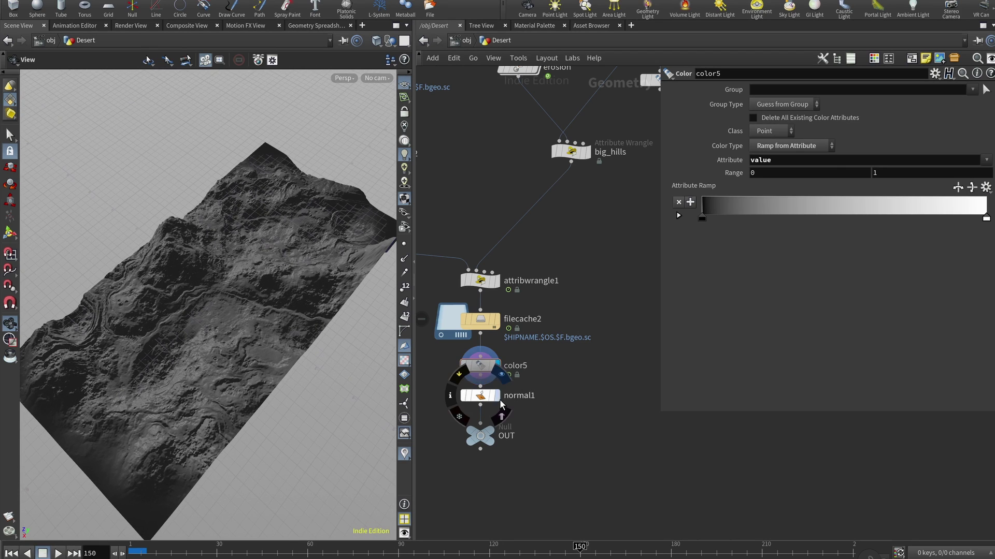
click(497, 434)
drag(312, 550, 613, 550)
Inspect filecache2's caching settings and its place in the network, scrubbing the timeline to frame 166.
click(478, 322)
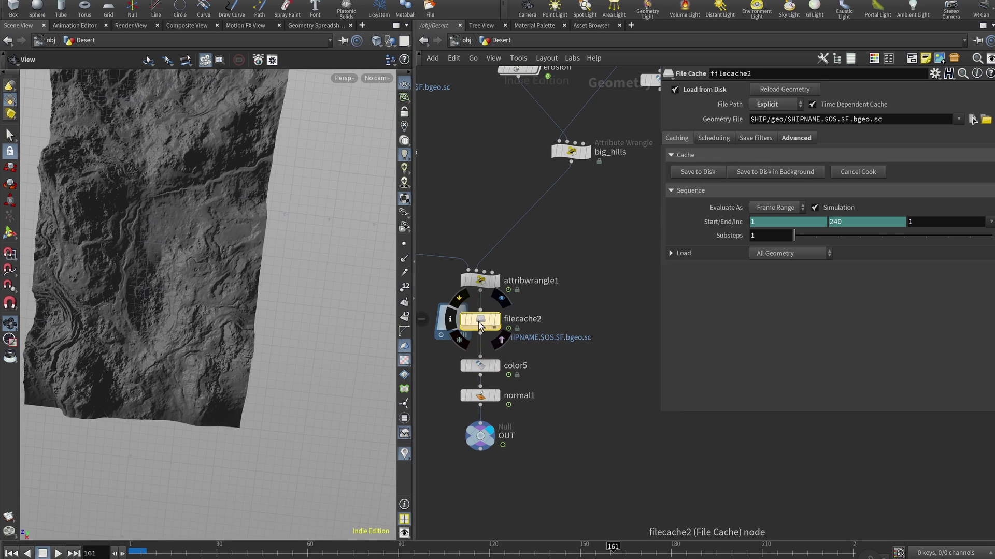
middle_drag(589, 295, 613, 337)
scroll(614, 338, down, 2)
middle_drag(570, 297, 580, 325)
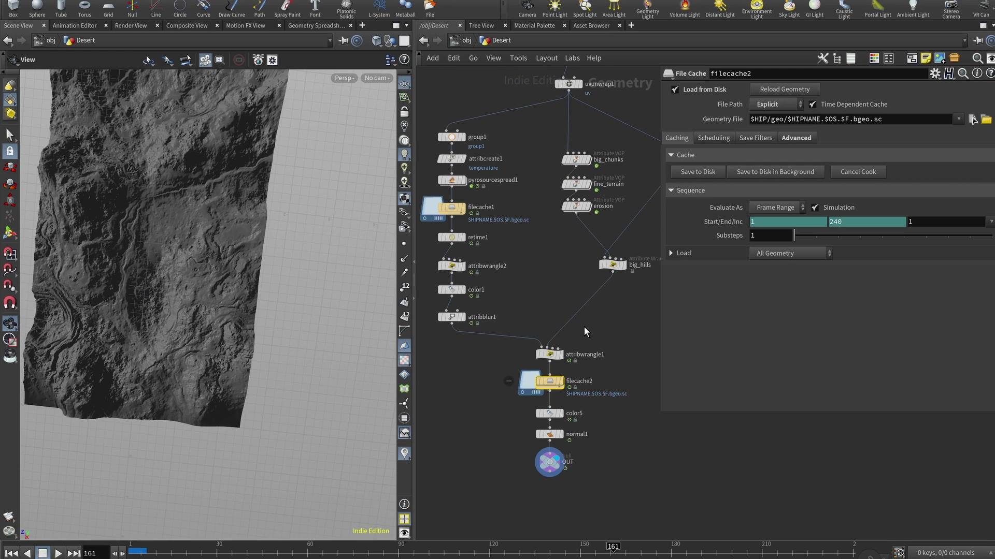
drag(301, 551, 628, 553)
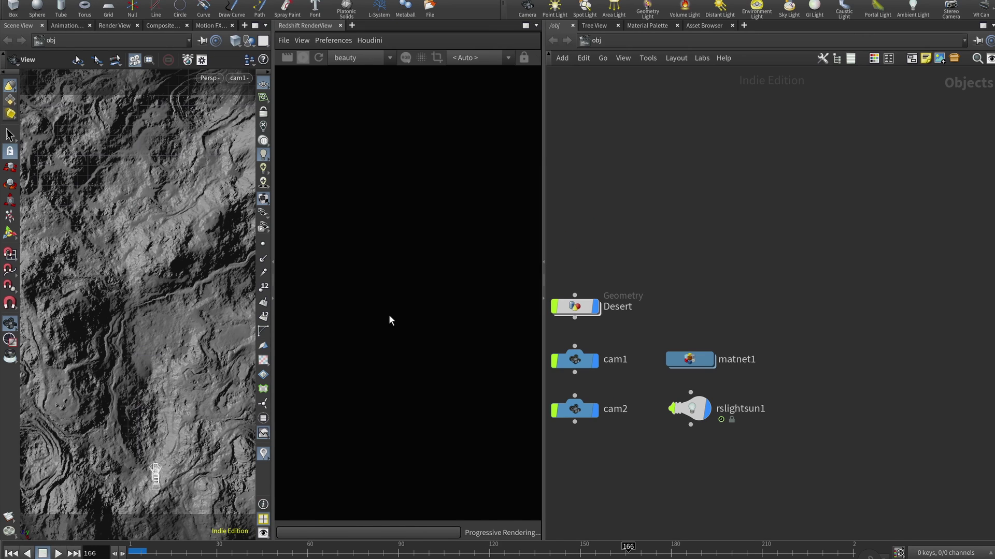
Examine the Redshift render and check cam1's resolution and focal length in its View parameters.
scroll(389, 314, up, 1)
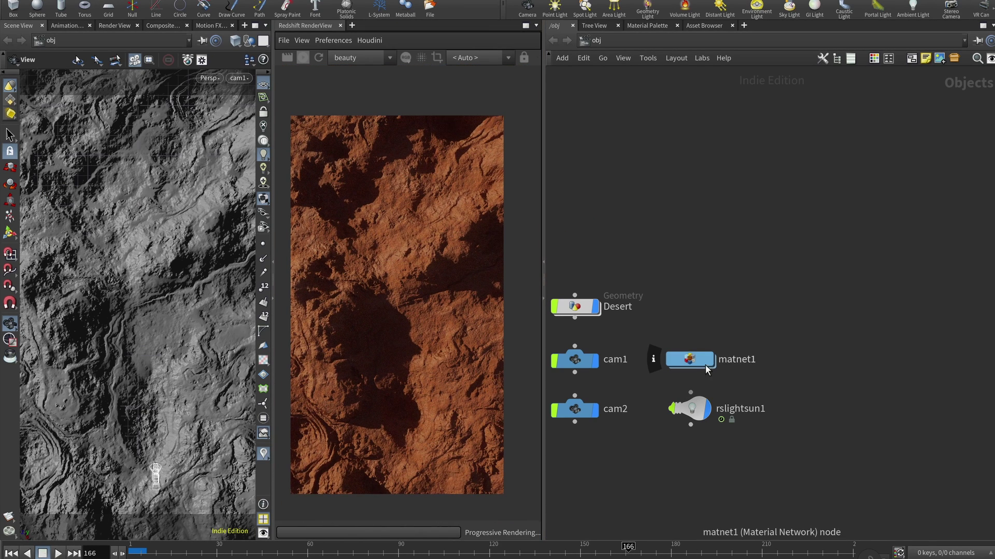
click(573, 358)
key(p)
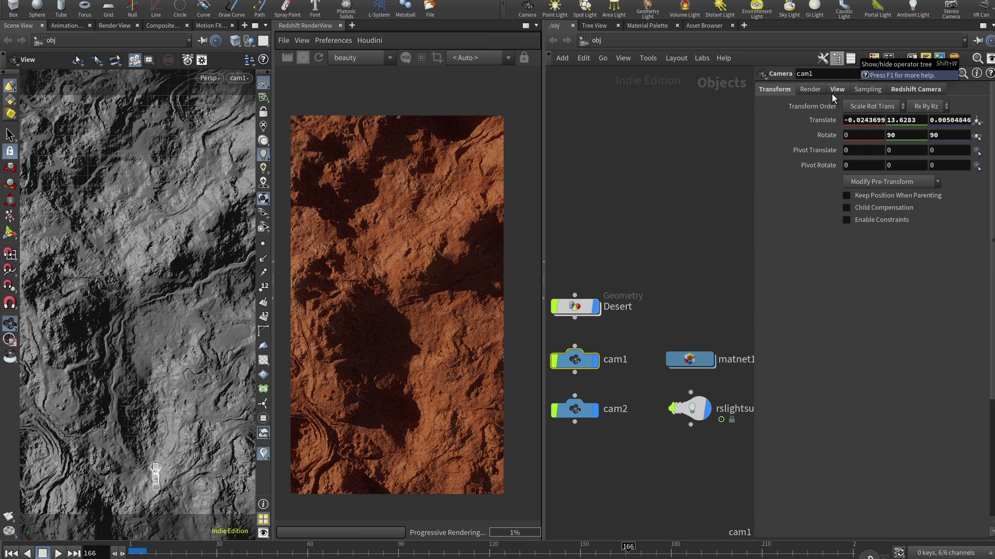
click(835, 90)
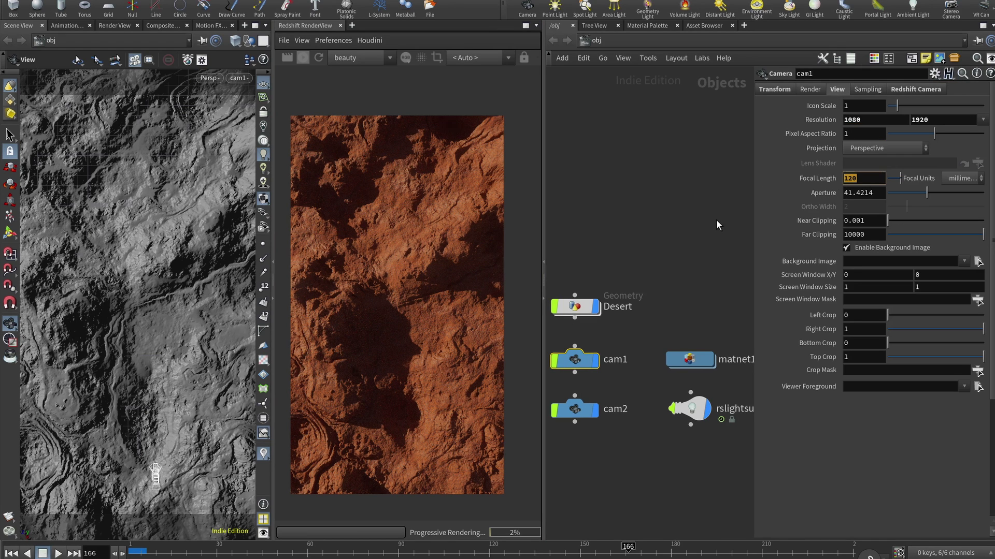
Enter the matnet1 material network, return the timeline to frame 1 and review the nodes feeding Material1.
middle_drag(658, 285, 615, 244)
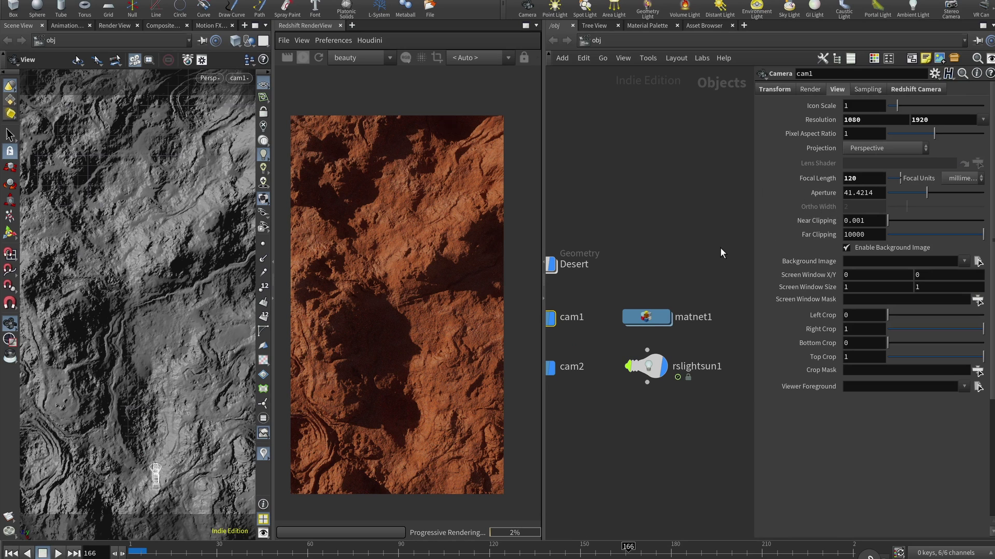
double_click(646, 317)
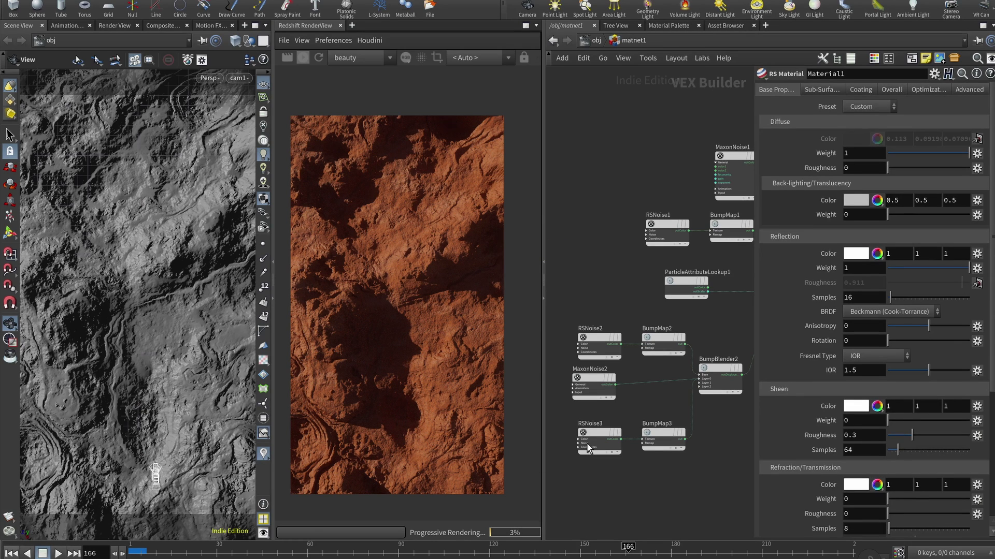
key(ctrl+Up)
middle_drag(723, 431, 628, 418)
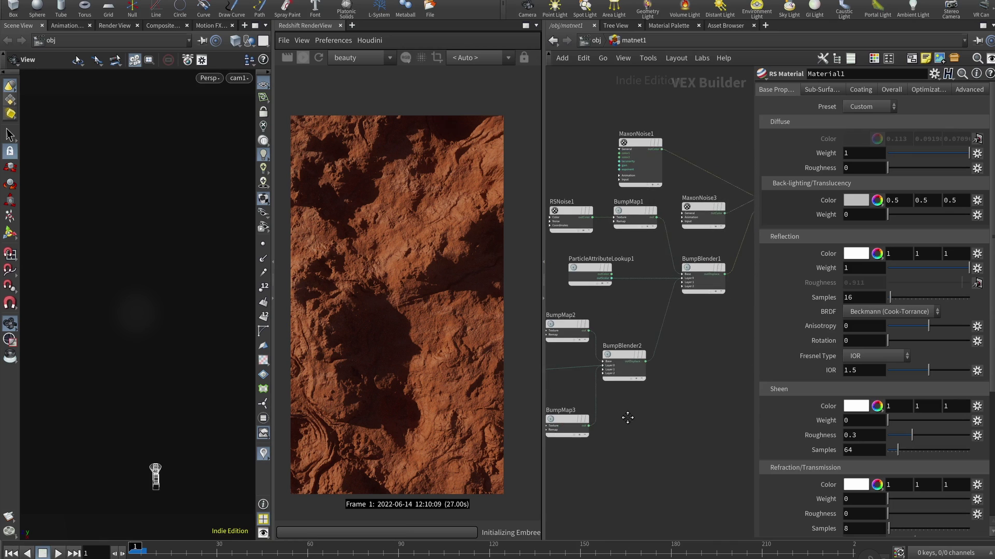
scroll(628, 417, down, 3)
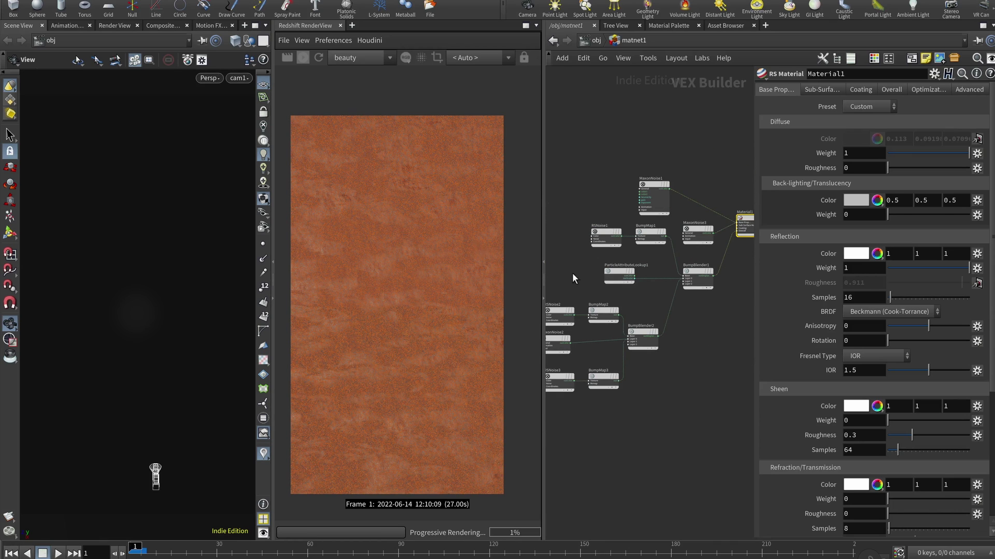
scroll(685, 362, up, 4)
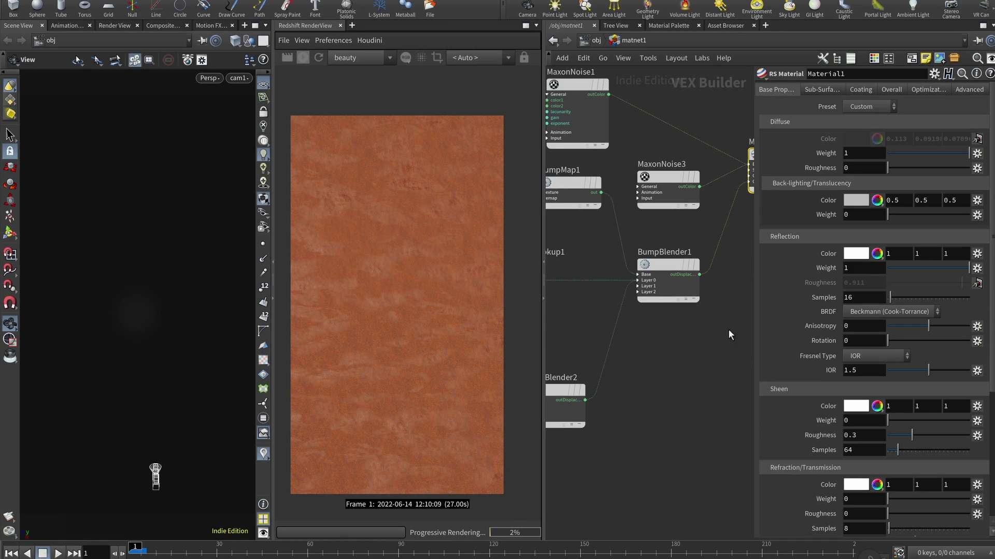
Hide the parameter pane and cut the wires from MaxonNoise3 and BumpBlender1 into Material1.
click(857, 265)
click(704, 363)
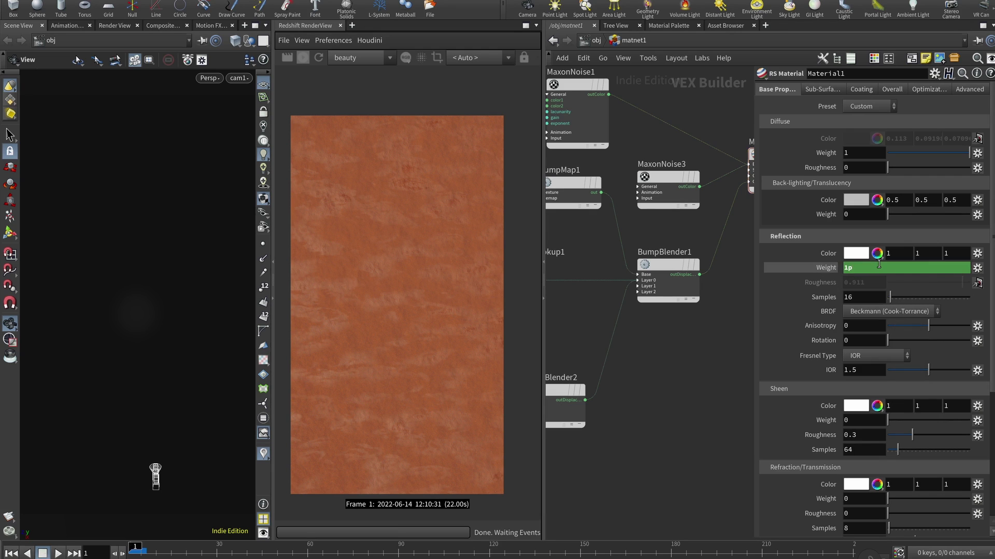
key(p)
middle_drag(644, 355, 622, 389)
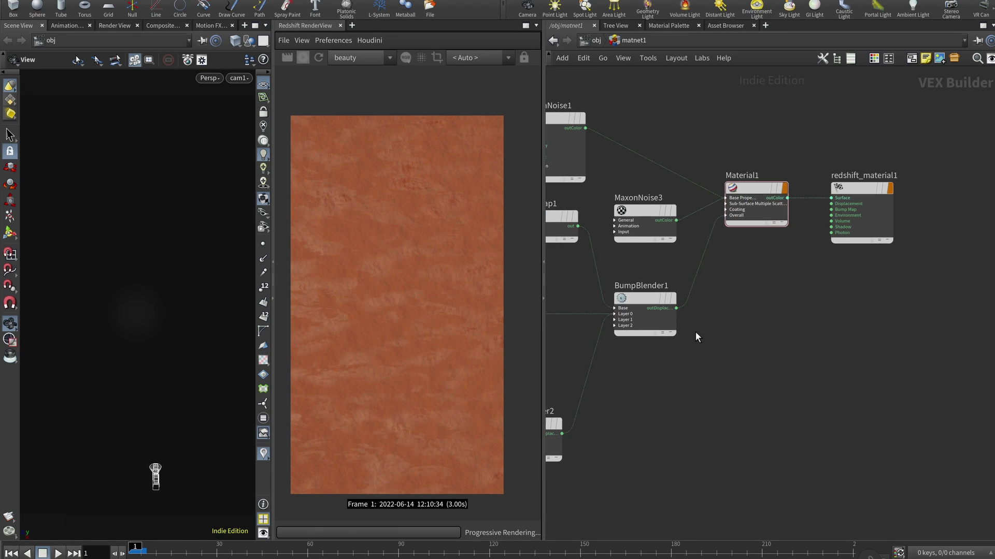
key(y)
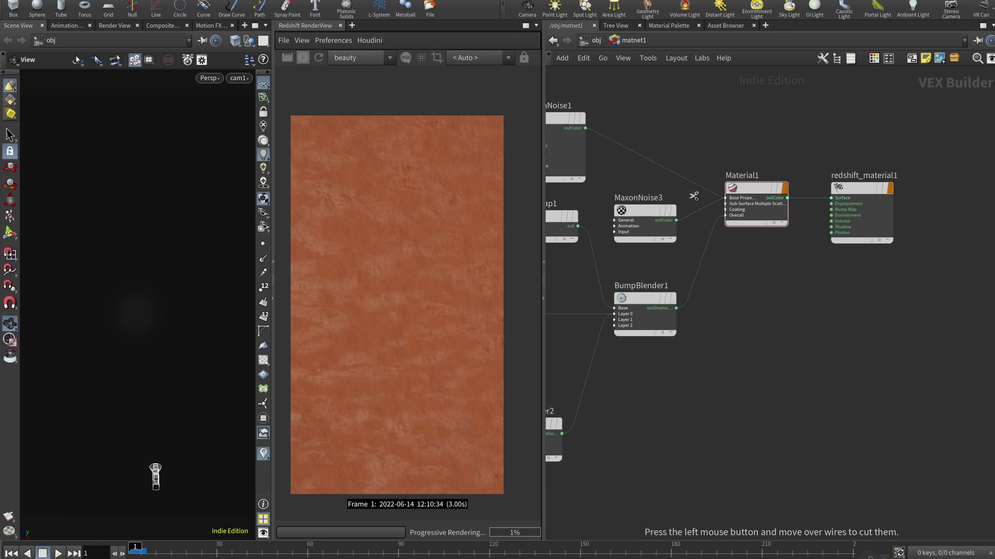
drag(695, 195, 741, 244)
middle_drag(654, 122, 693, 123)
Show MaxonNoise1's parameters and examine its two colors, noise type, overall scale and contrast.
click(601, 126)
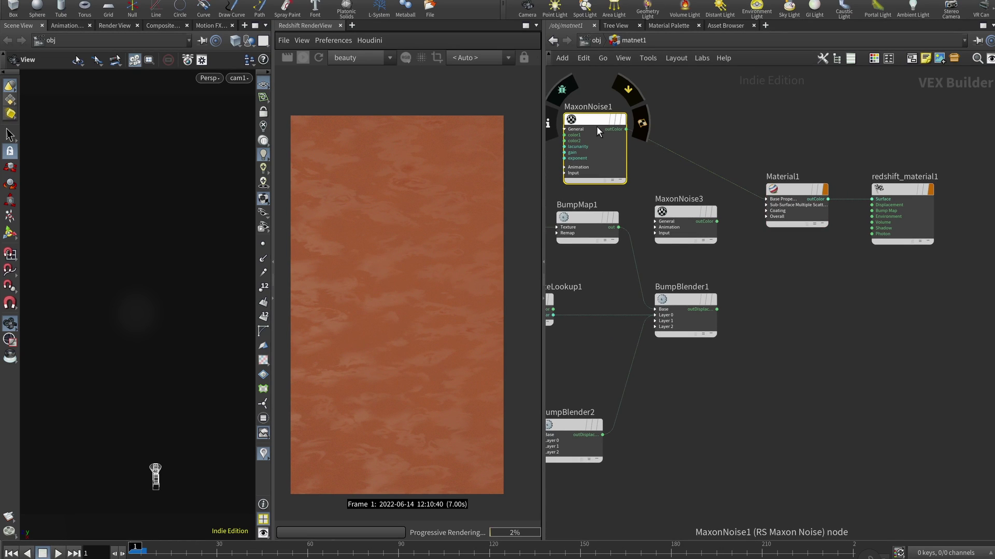
key(p)
middle_drag(681, 111, 699, 110)
middle_drag(684, 155, 666, 172)
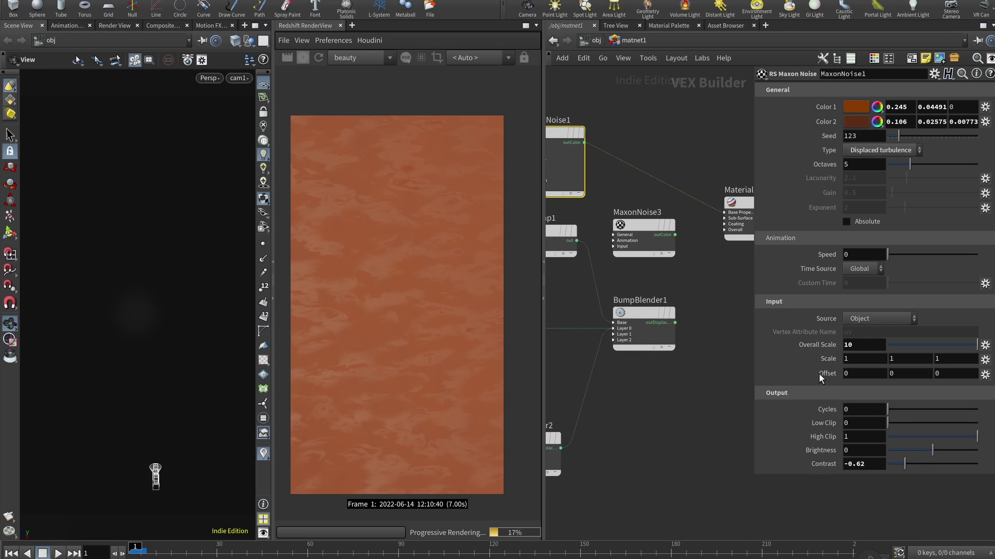
click(864, 344)
click(871, 462)
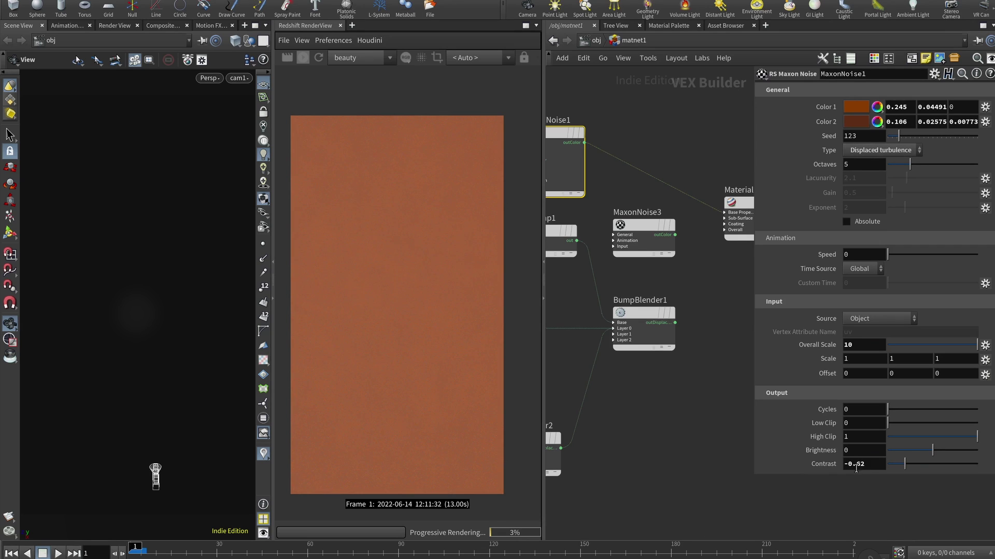
Set MaxonNoise1's contrast to 2 to test its effect in the render.
click(873, 462)
text(2)
key(Return)
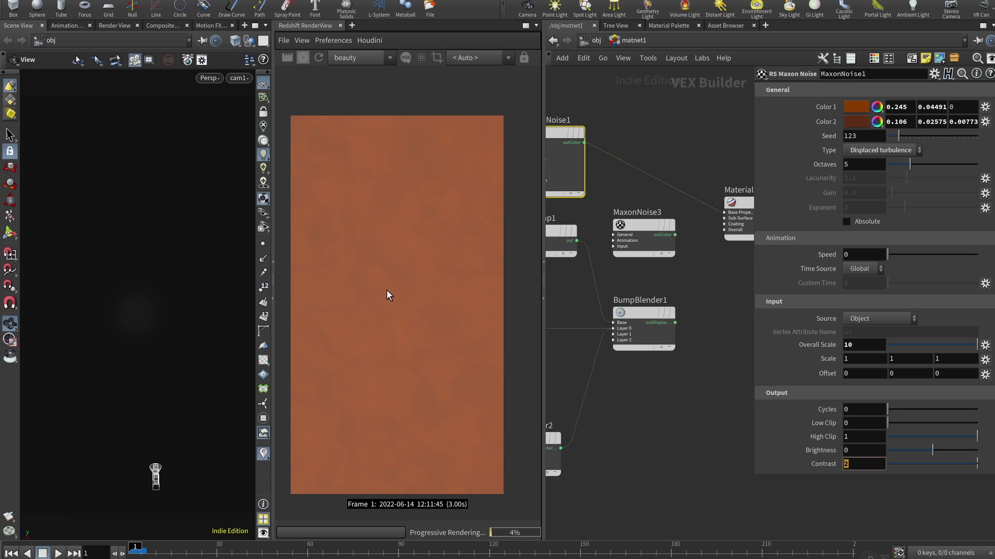
Set MaxonNoise1's contrast to -0.61 and disconnect the node from Material1.
text(-0.61)
key(Return)
middle_drag(610, 444, 619, 449)
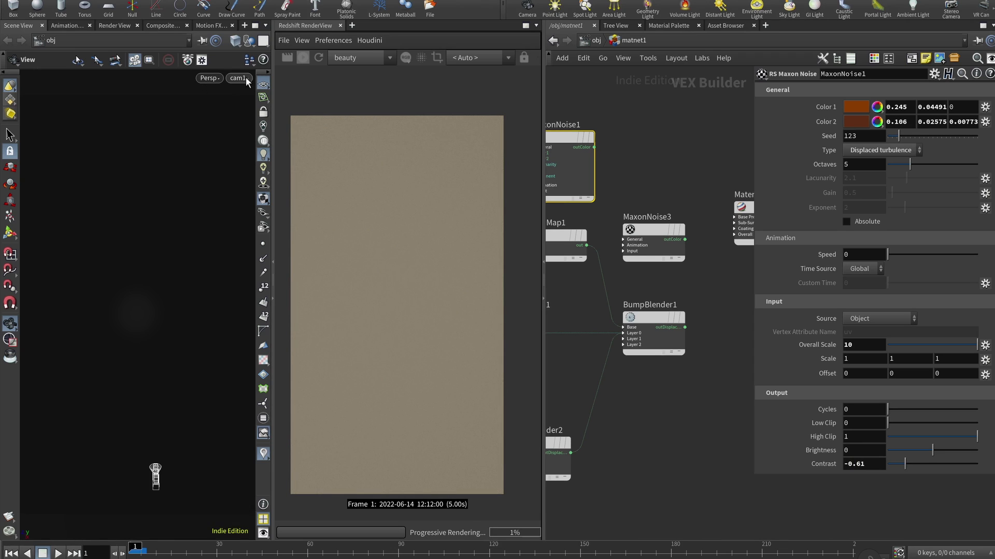
Enlarge the material network pane by narrowing the viewport and the render view, with the bump nodes in sight.
middle_drag(734, 267, 764, 257)
middle_drag(622, 418, 702, 326)
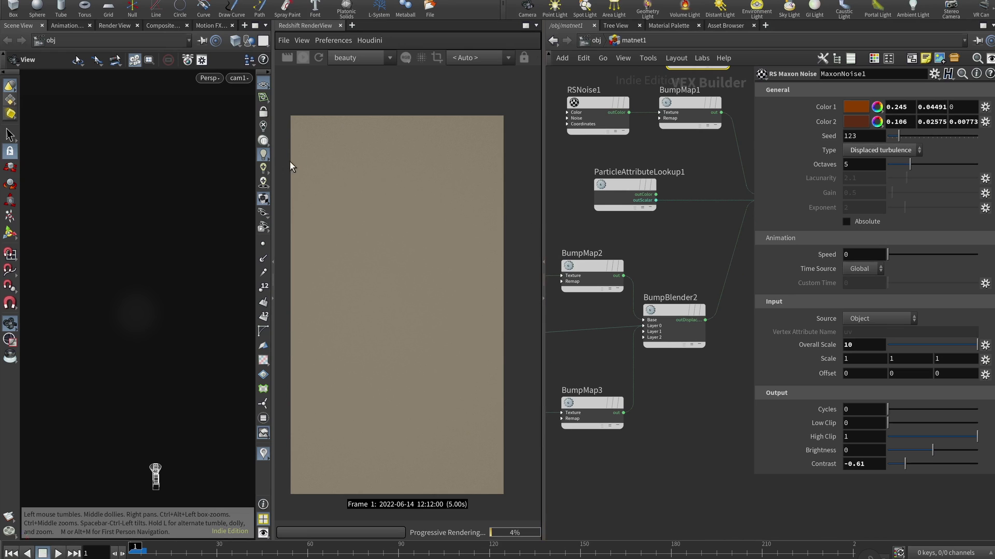
drag(273, 154, 207, 153)
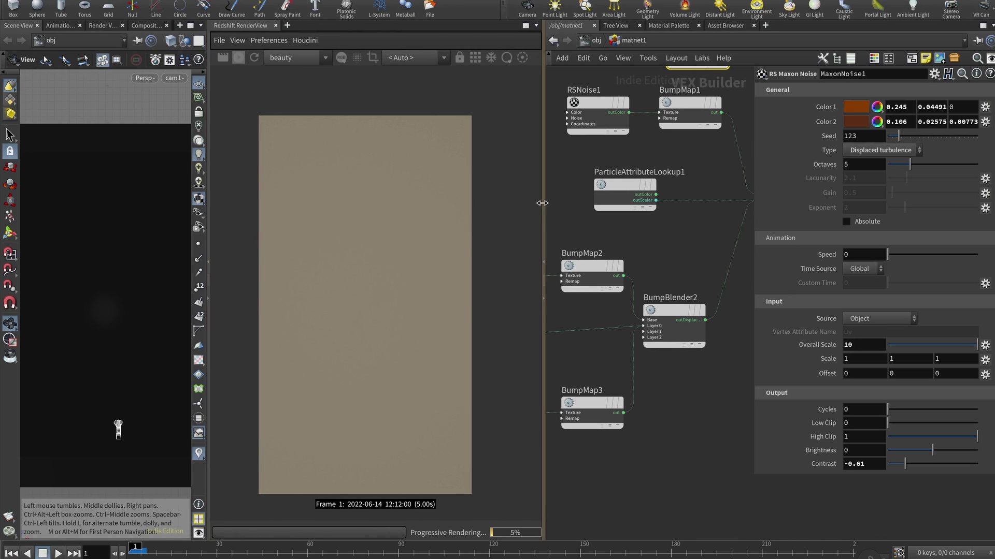
drag(542, 203, 395, 205)
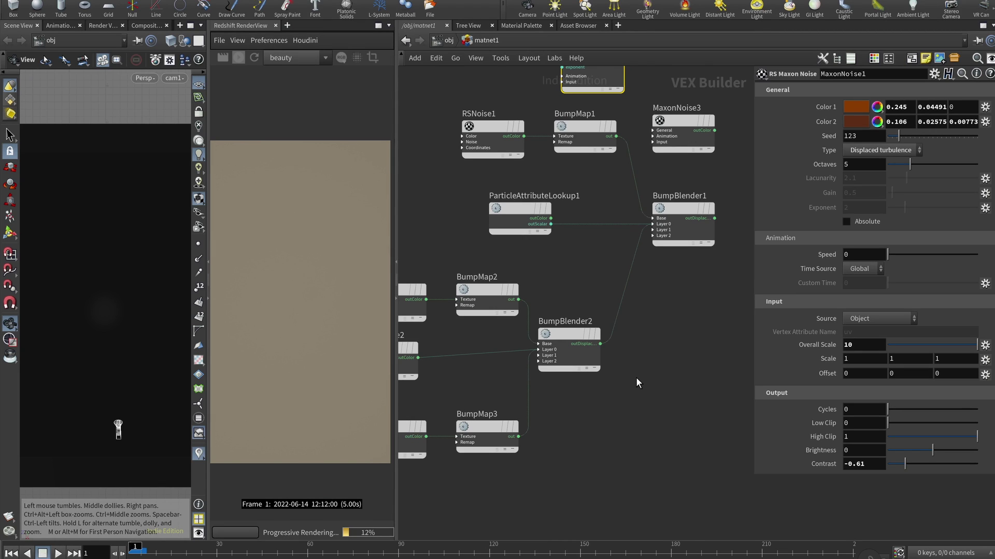
Move MaxonNoise3 below Material1 and connect BumpMap1's output to Material1's Overall inputs.
middle_drag(633, 358, 500, 474)
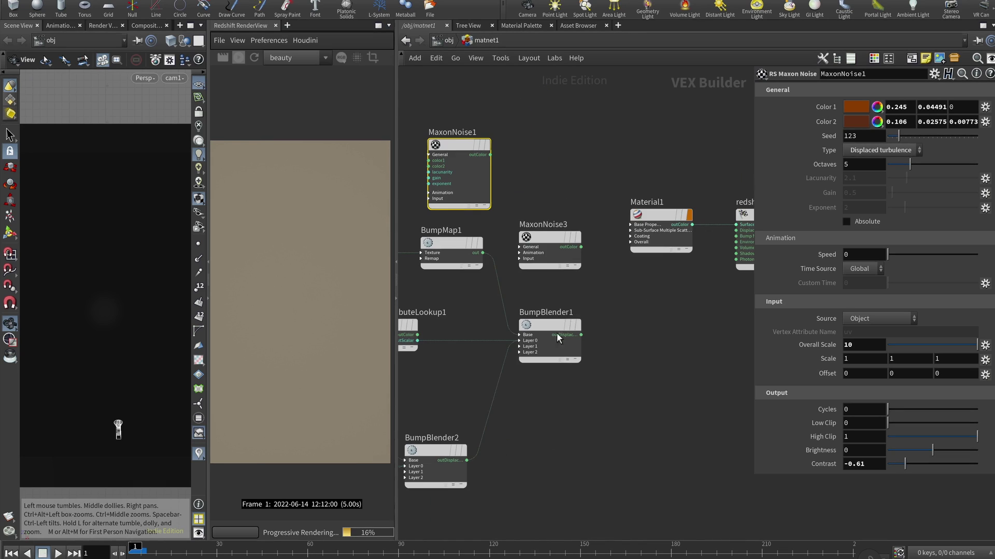
drag(552, 237, 656, 289)
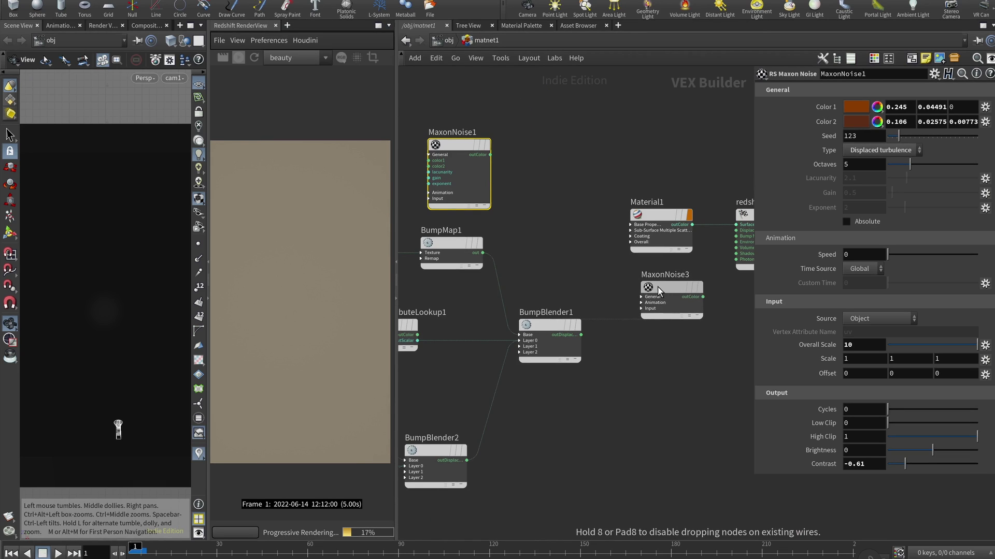
click(483, 253)
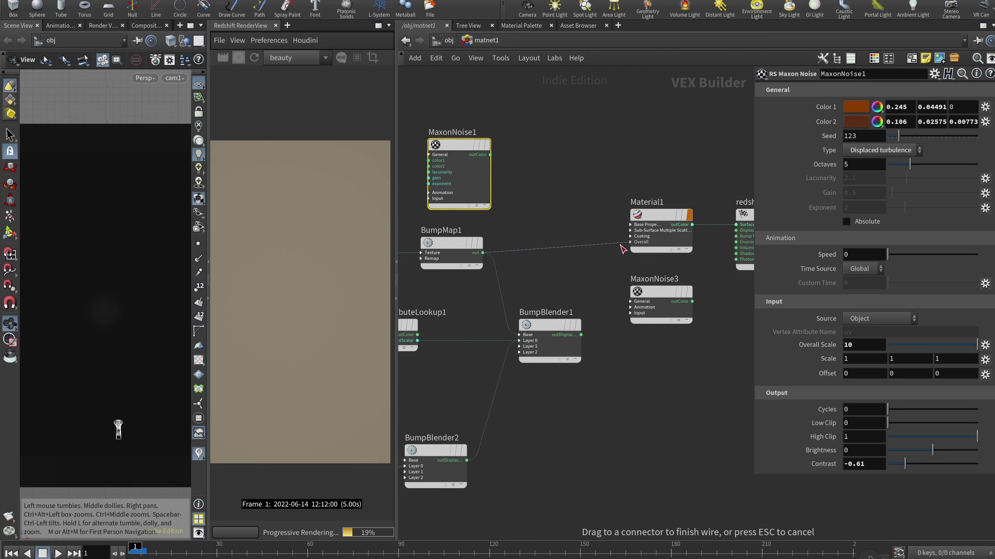
click(621, 245)
click(650, 300)
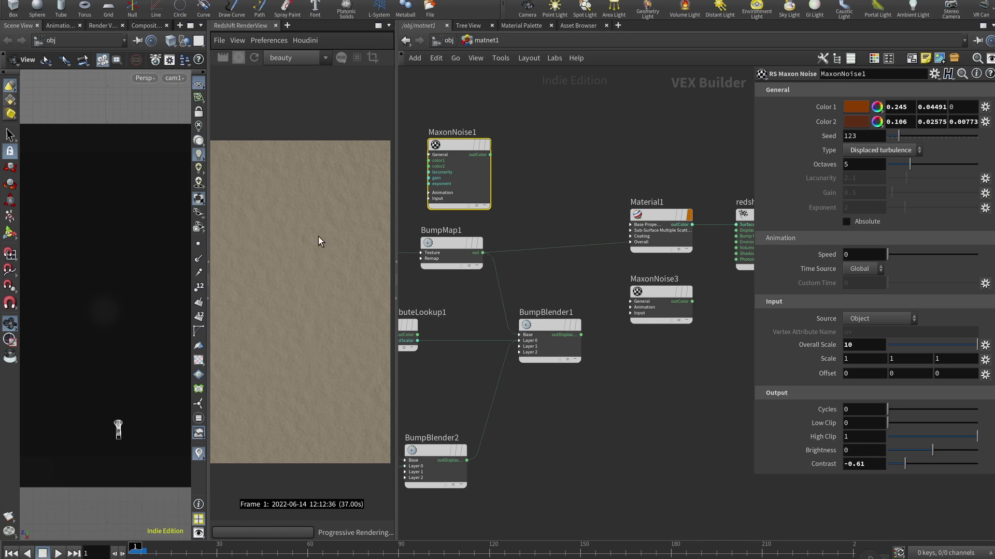
Widen the render view and connect MaxonNoise1's outColor to Material1's diffuse_color input.
drag(395, 260, 461, 257)
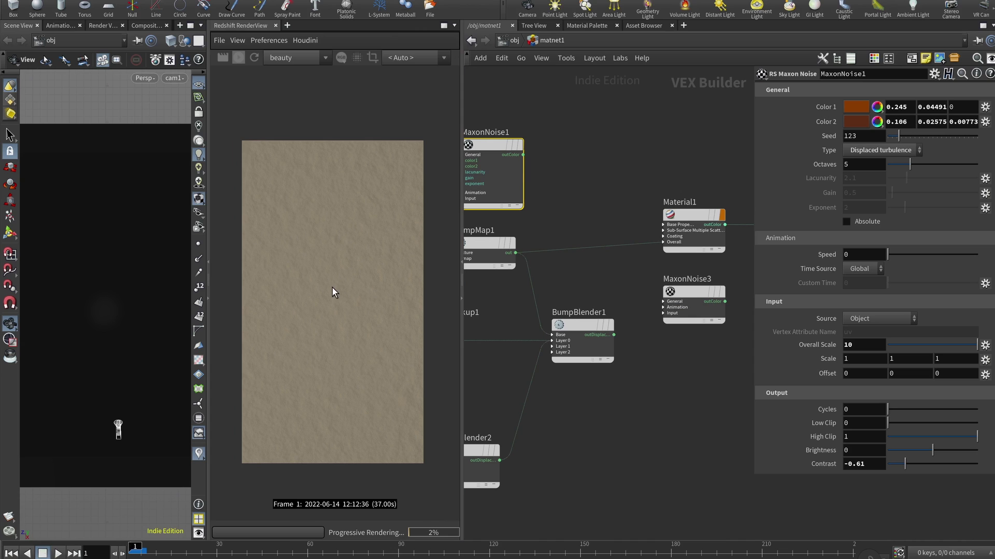
drag(522, 154, 668, 232)
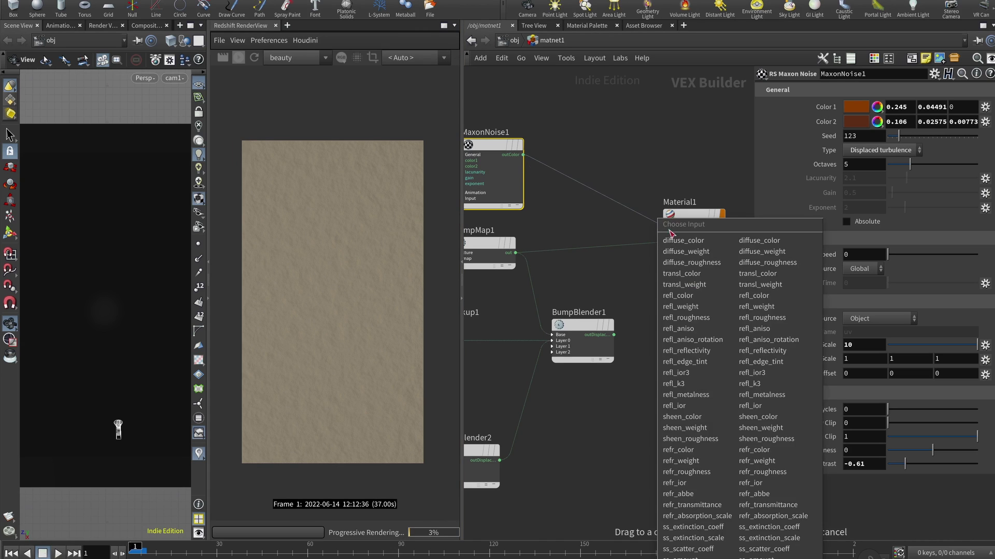
click(674, 240)
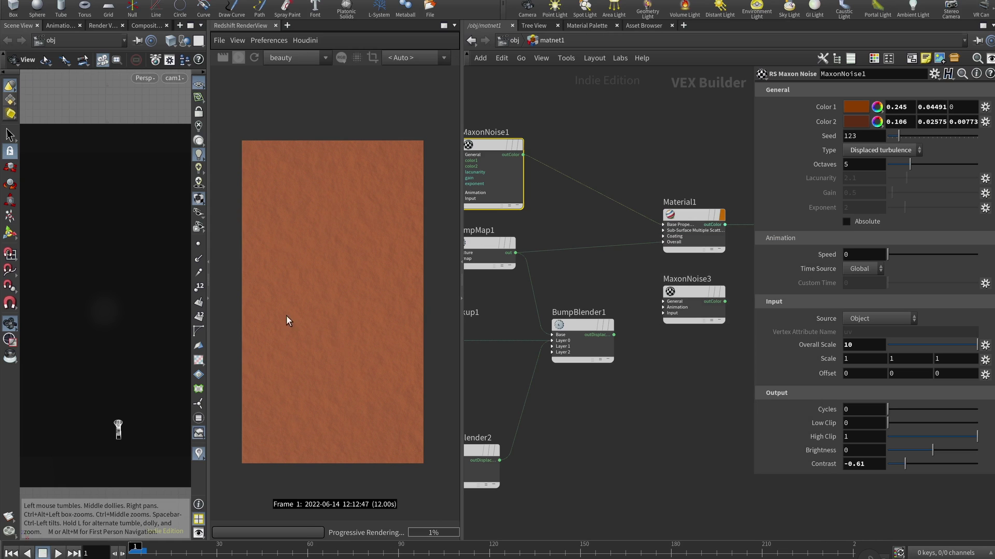
Set the viewport to no camera, switch the Redshift render to /obj/cam2 and inspect the bumpy surface up close.
scroll(325, 235, up, 2)
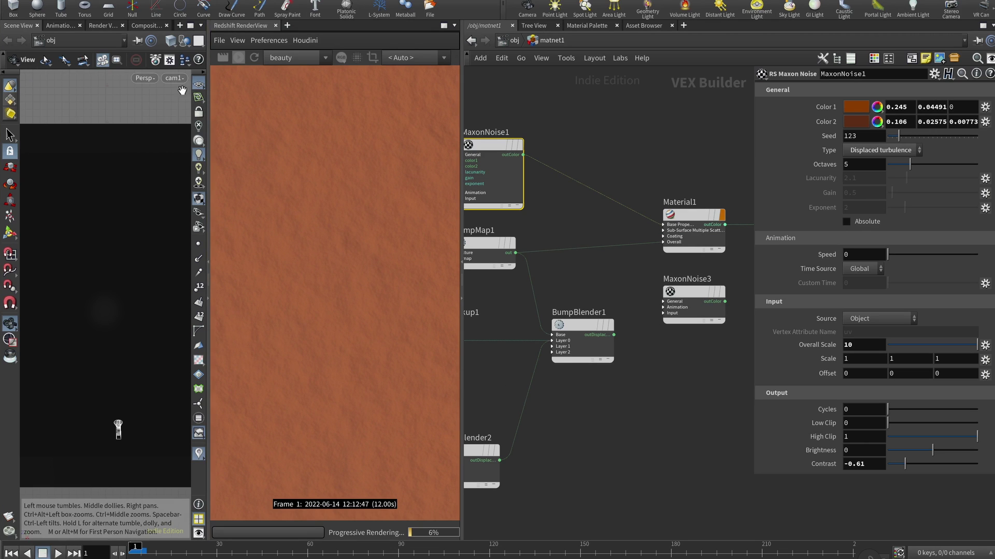
click(176, 78)
click(260, 105)
click(404, 58)
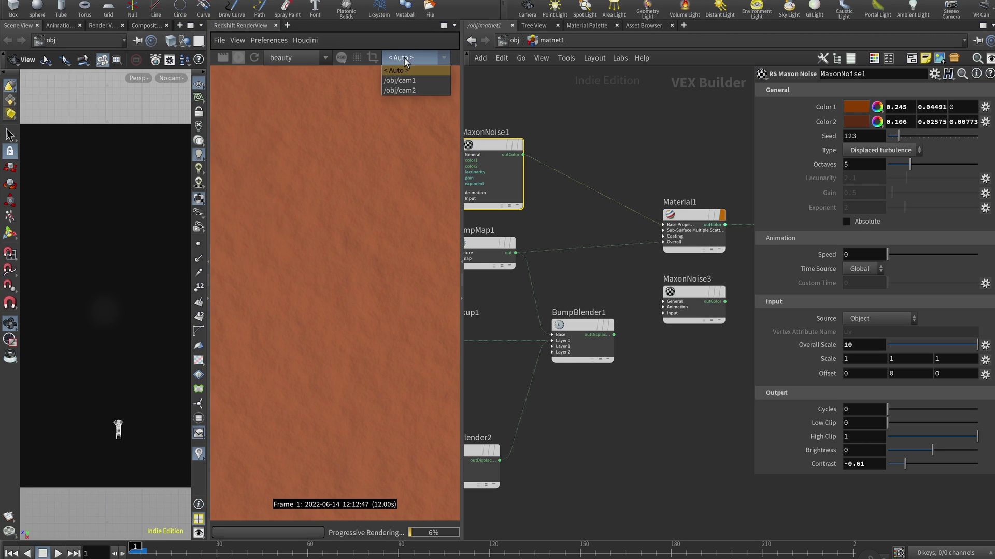
click(403, 89)
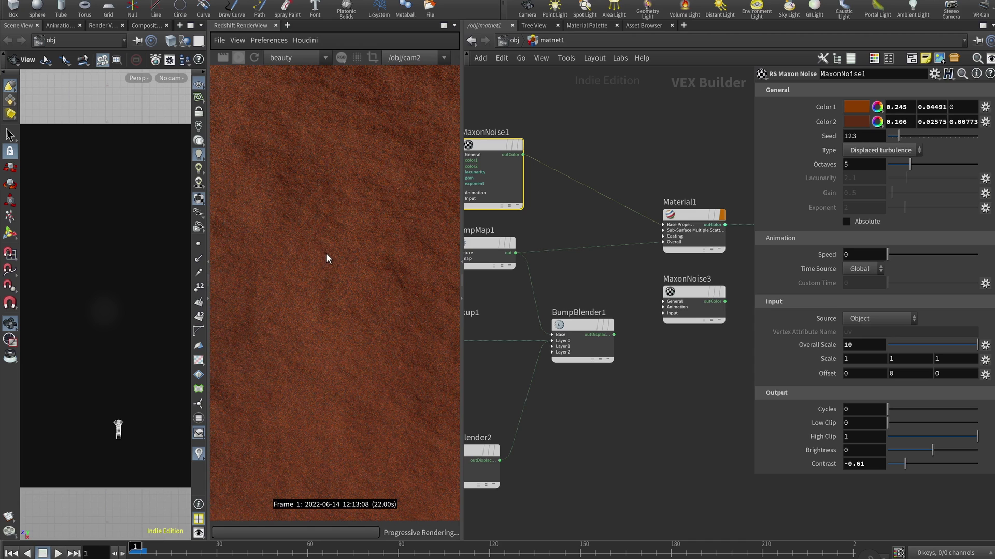
scroll(327, 249, up, 5)
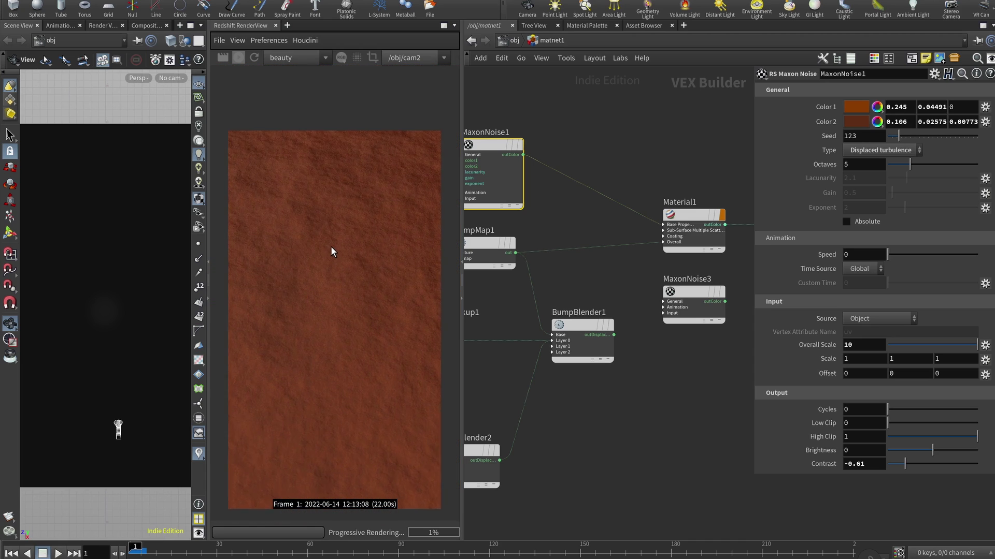
scroll(330, 245, down, 3)
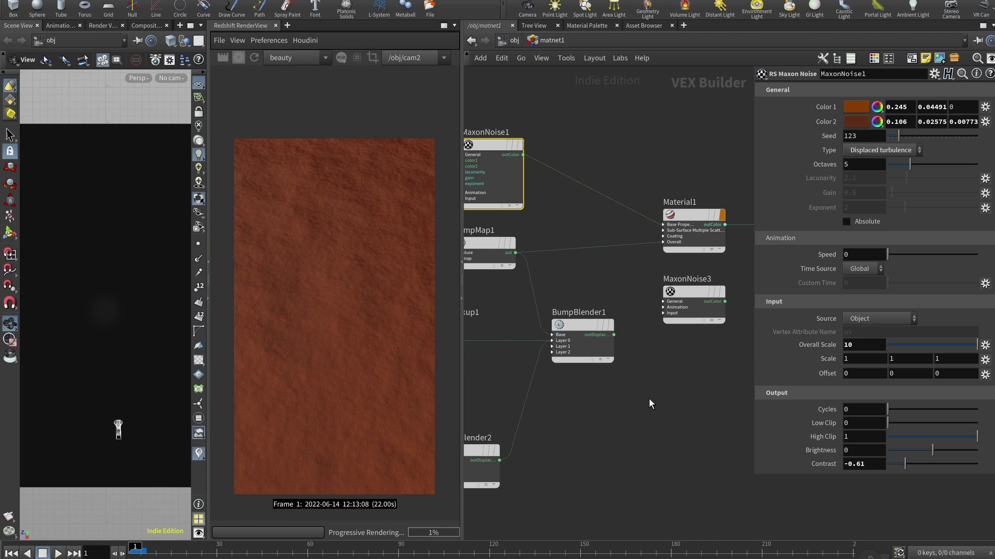
Connect BumpBlender2's output to Material1's bump_input in place of BumpMap1.
scroll(586, 341, down, 5)
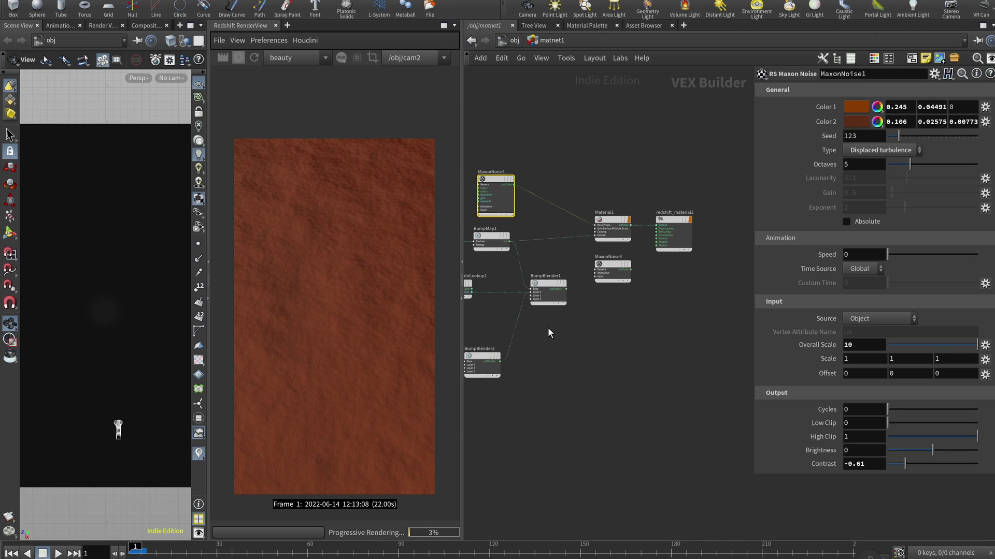
scroll(534, 337, up, 2)
drag(485, 371, 623, 193)
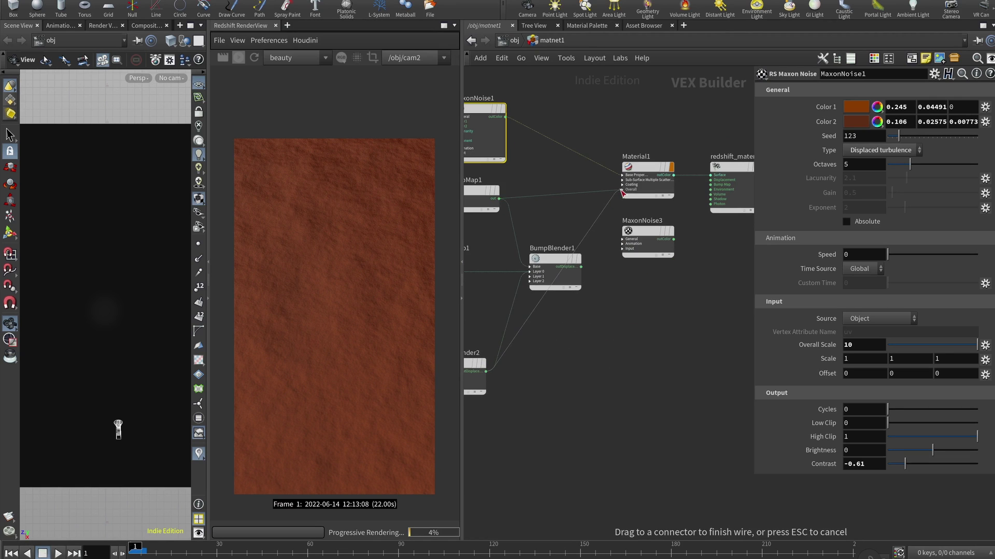
click(622, 192)
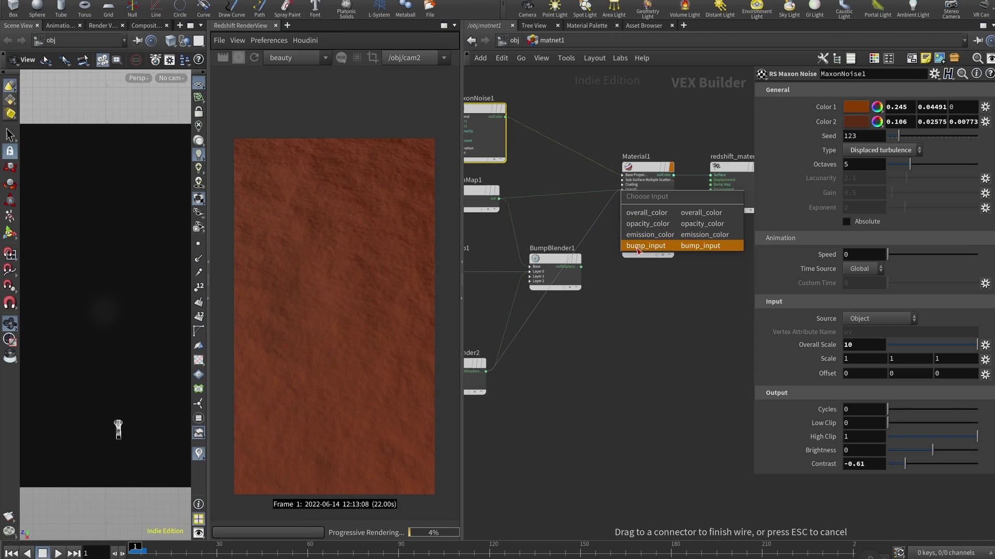
click(643, 247)
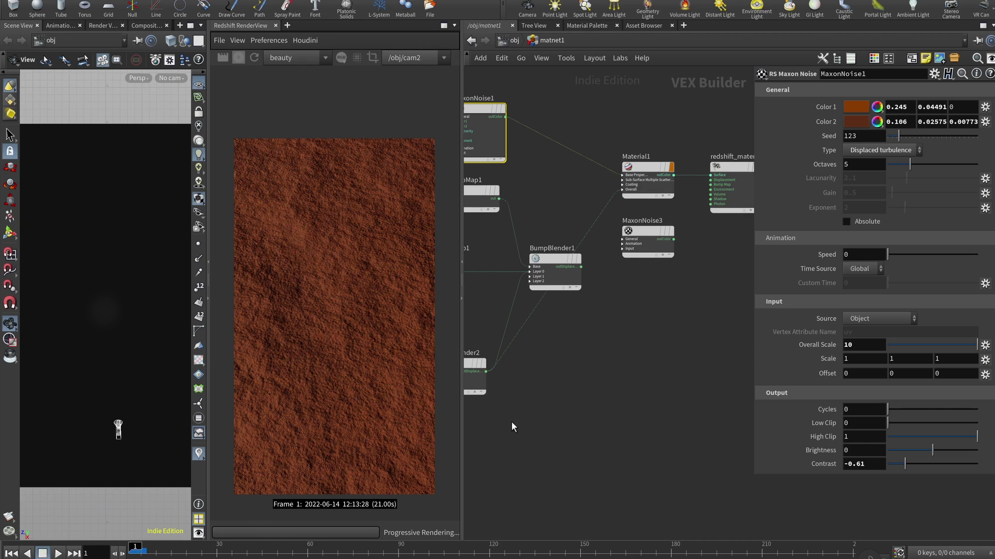
Examine RSNoise1's fractal and coordinate settings and BumpMap1's Height Scale.
middle_drag(504, 437, 674, 390)
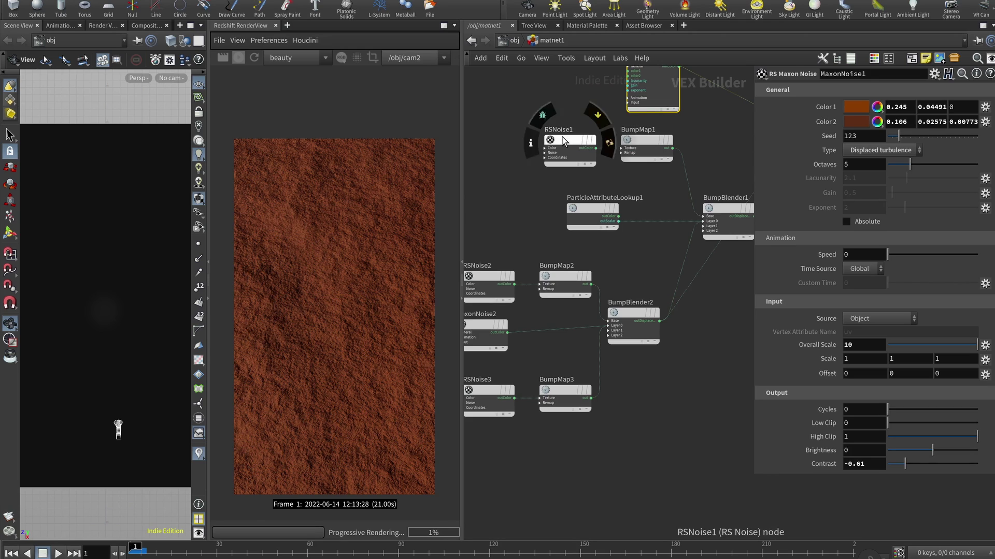
click(565, 137)
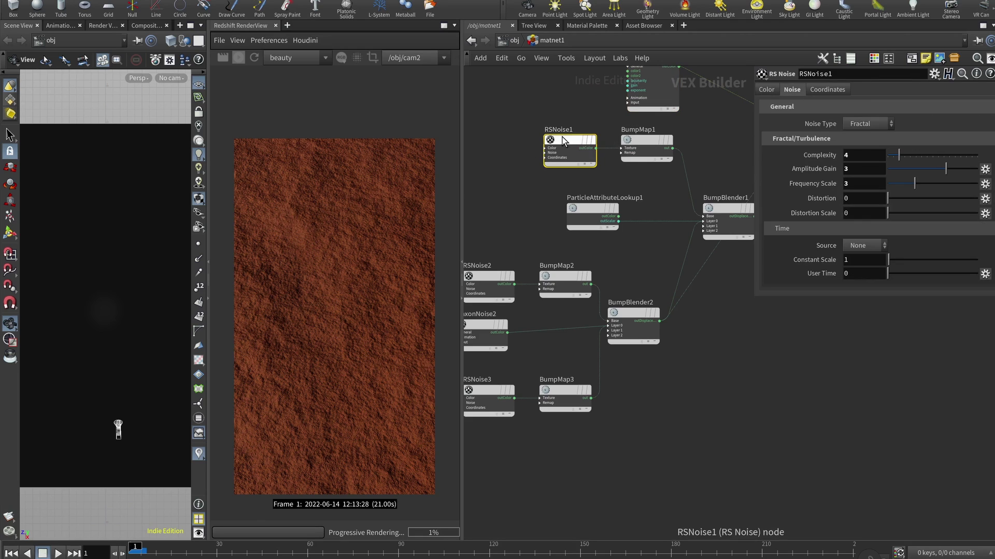
click(854, 154)
click(851, 169)
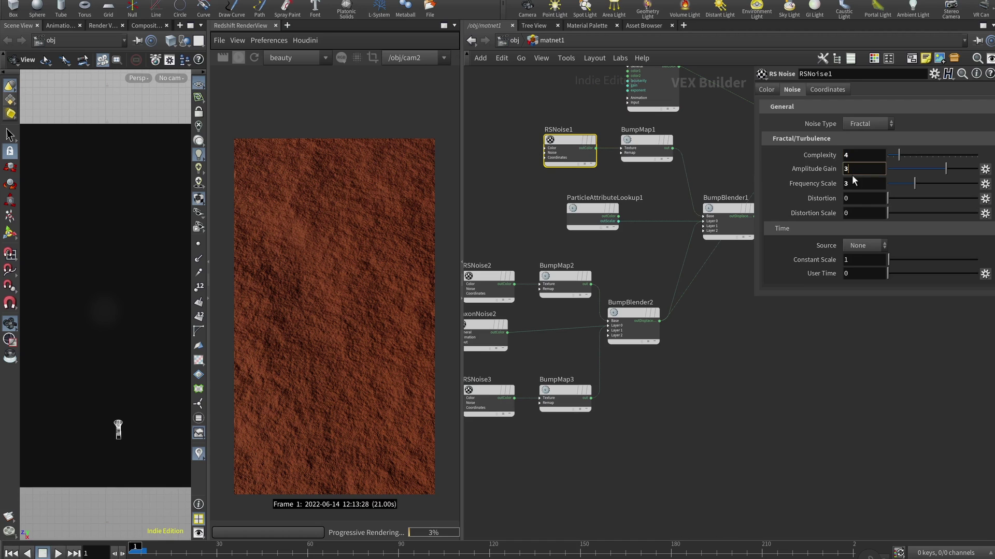
click(854, 183)
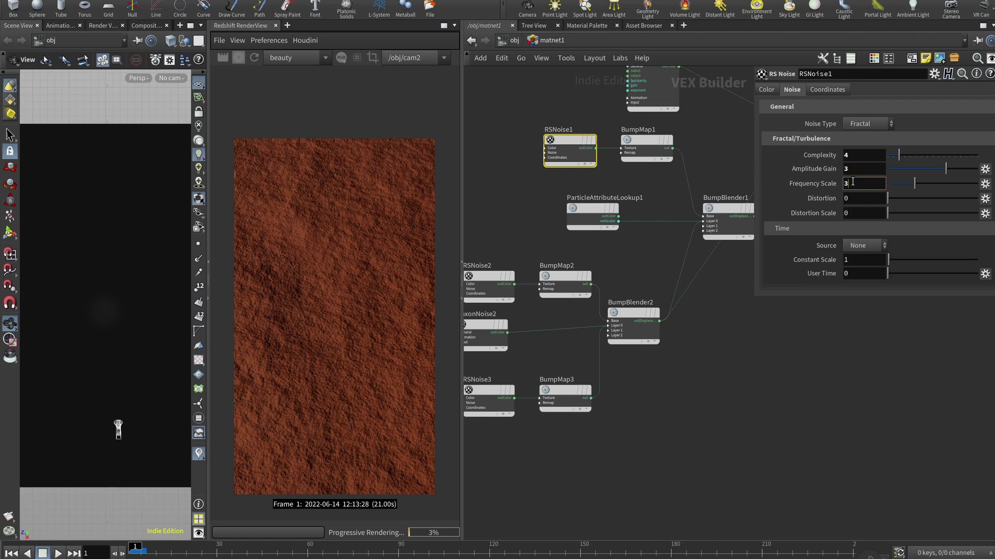
click(837, 89)
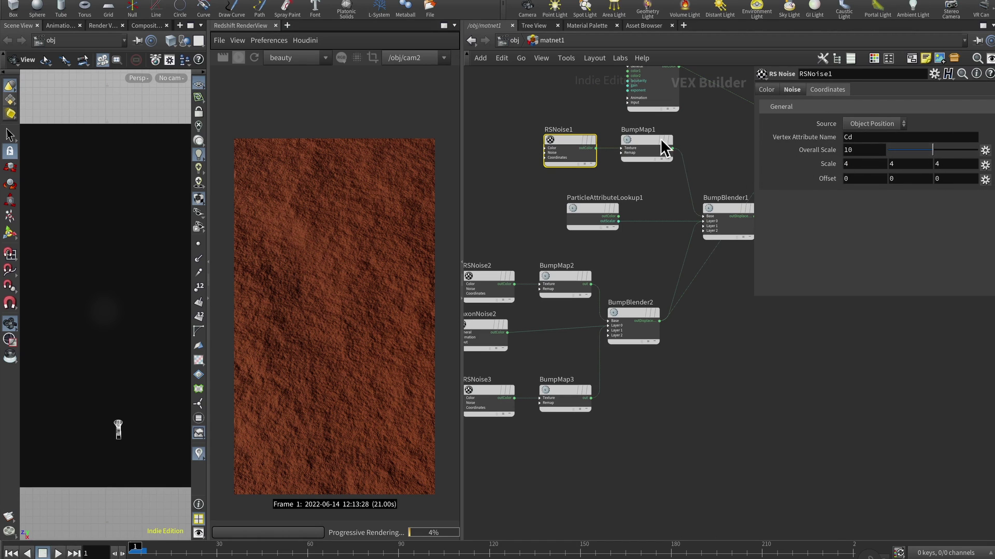
click(641, 138)
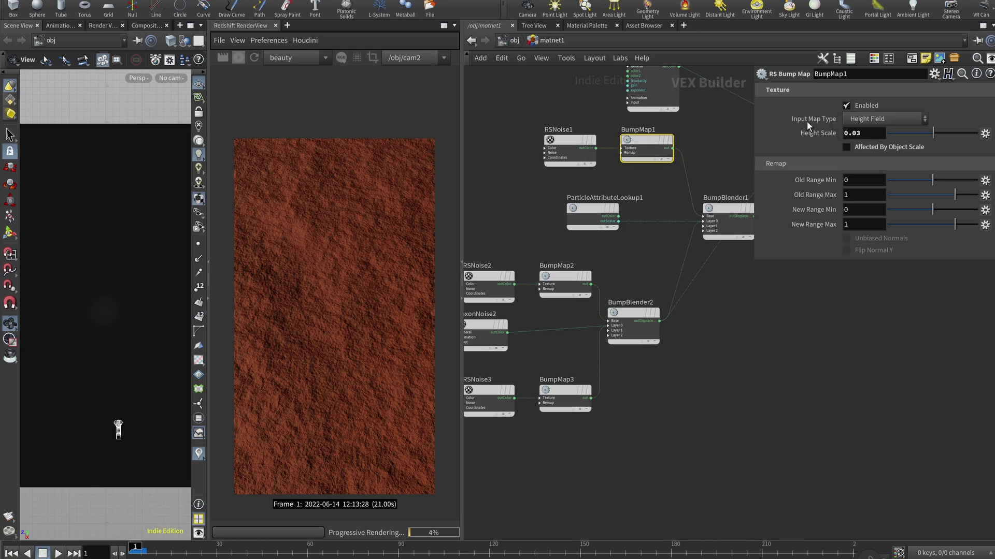
click(870, 131)
middle_drag(752, 332, 763, 307)
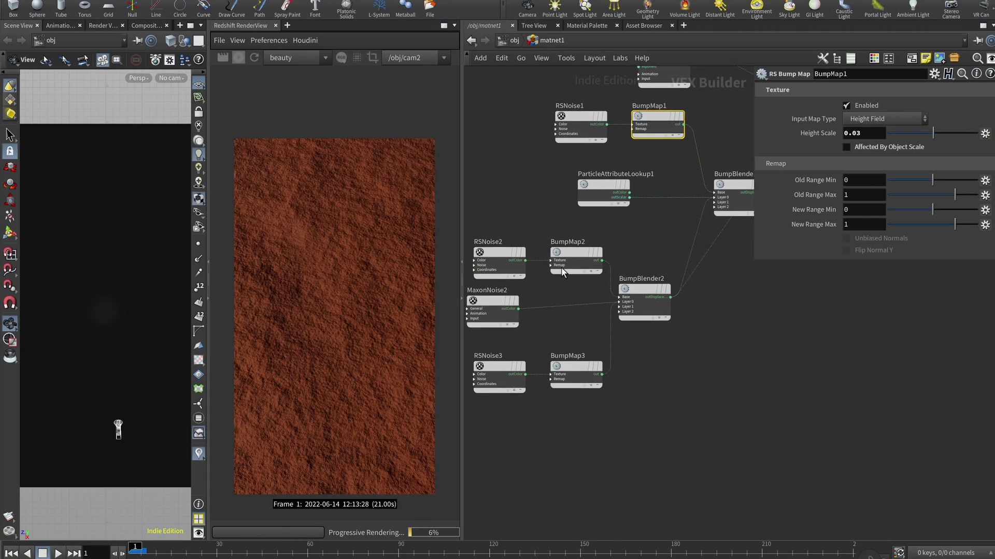
Compare the noise and coordinate settings of RSNoise2 and RSNoise3.
click(496, 254)
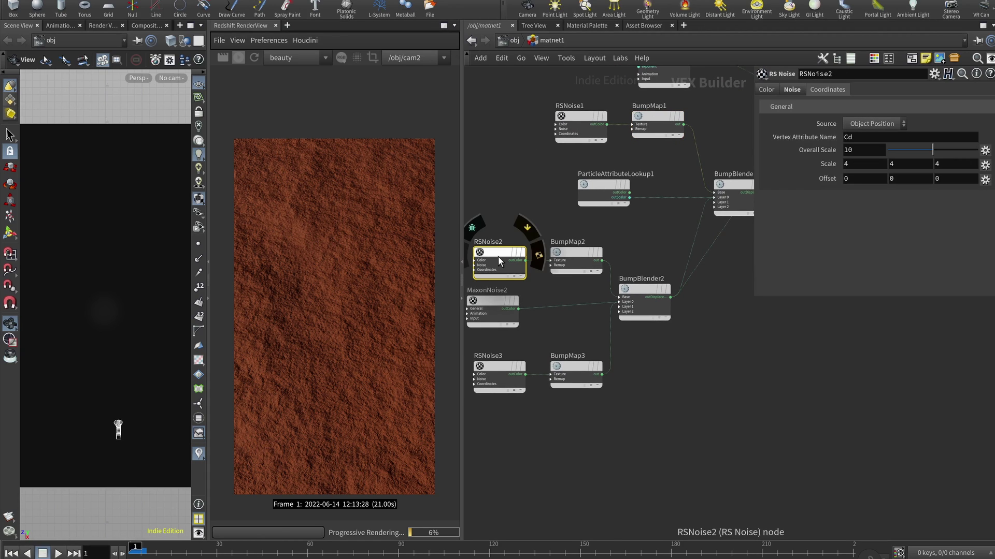
click(801, 88)
click(498, 369)
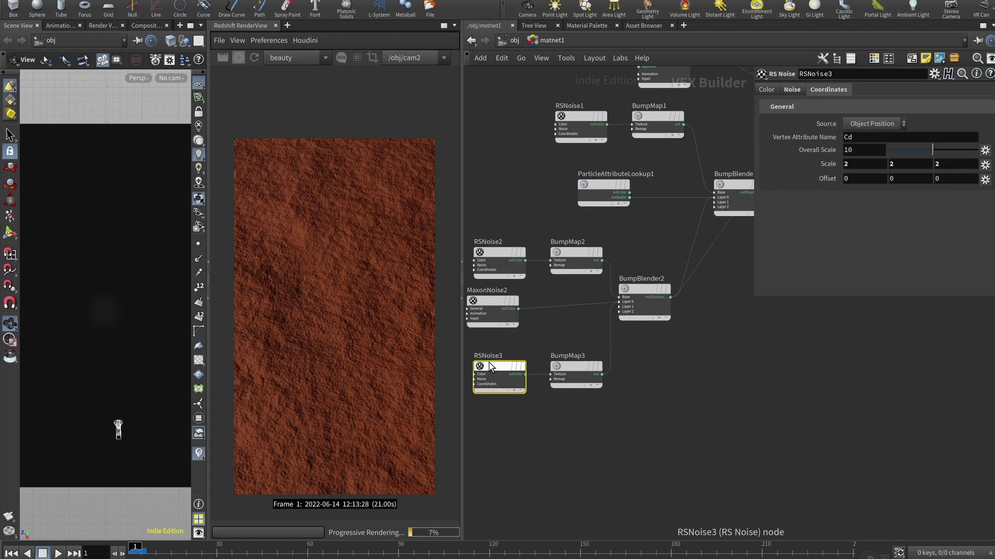
click(792, 89)
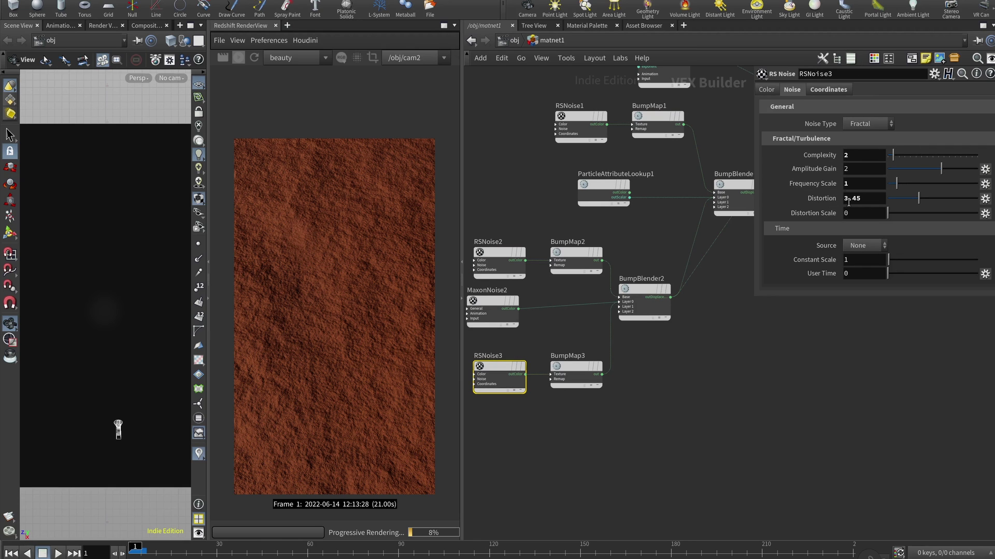
Try a Distortion of 1.13 on RSNoise3, finally setting it to 3.4.
drag(918, 198, 890, 200)
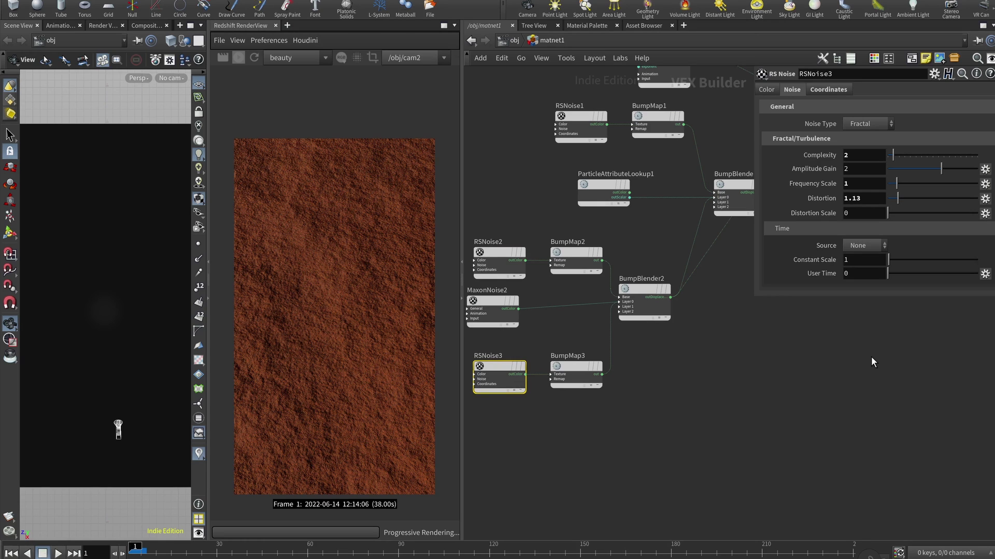
click(868, 201)
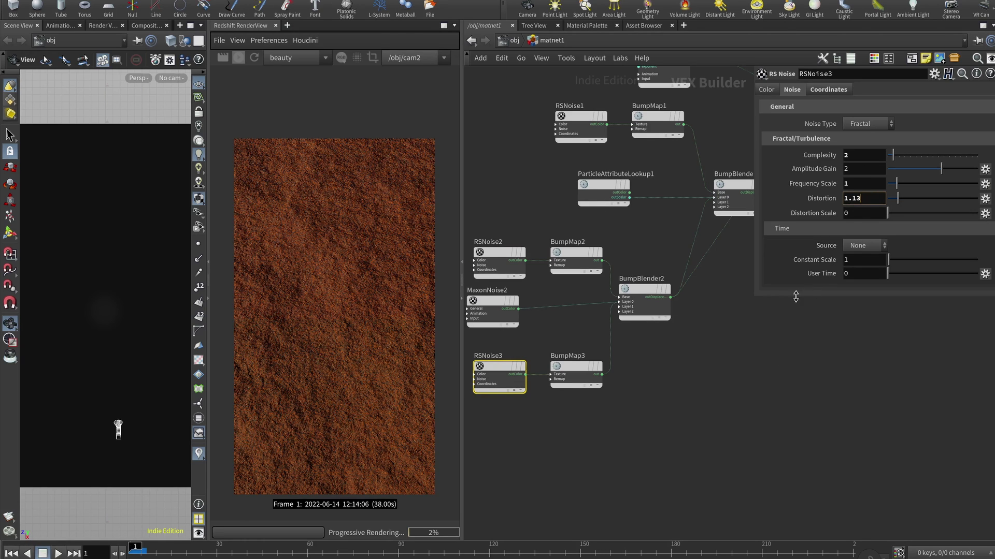
double_click(868, 198)
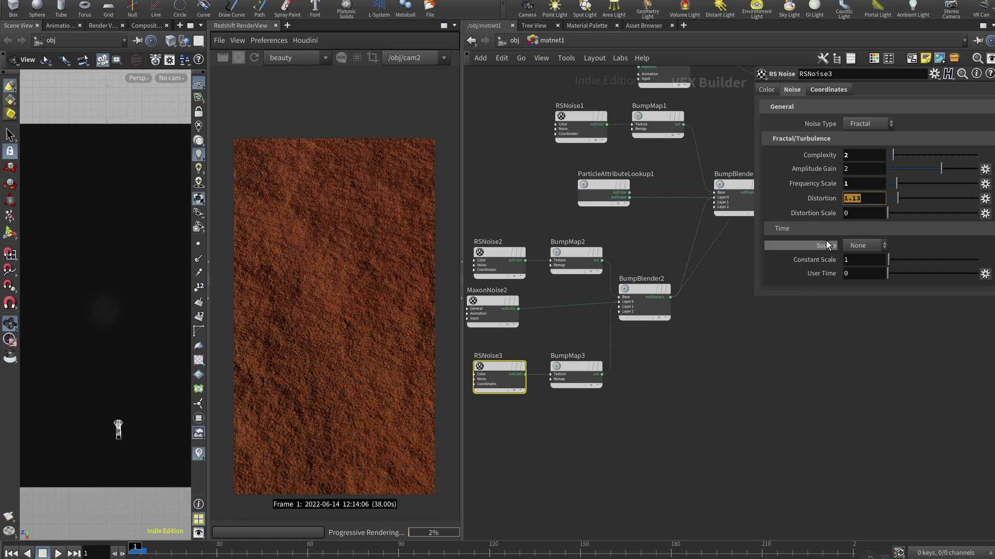
text(3.4)
key(Return)
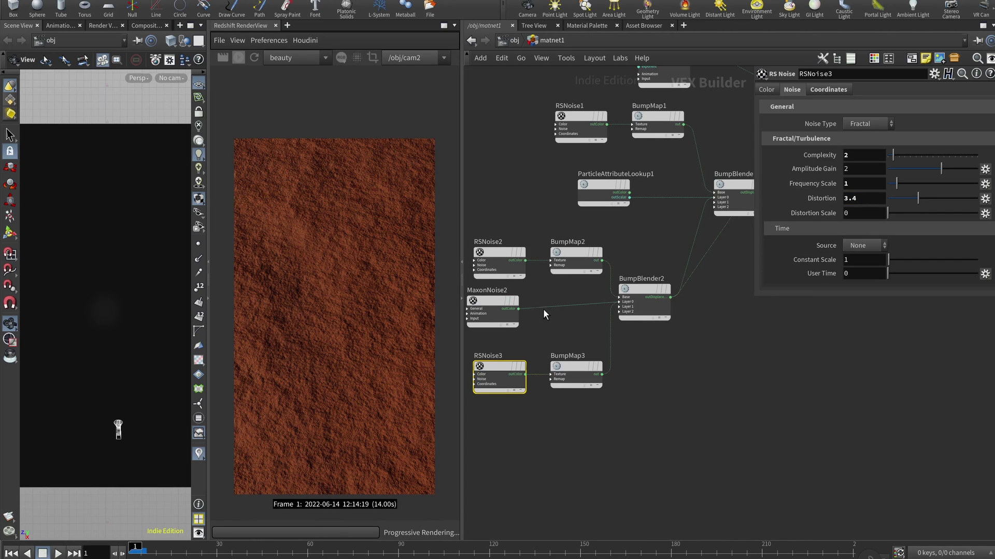
Show MaxonNoise2's settings and switch the Redshift render to /obj/cam1.
click(502, 301)
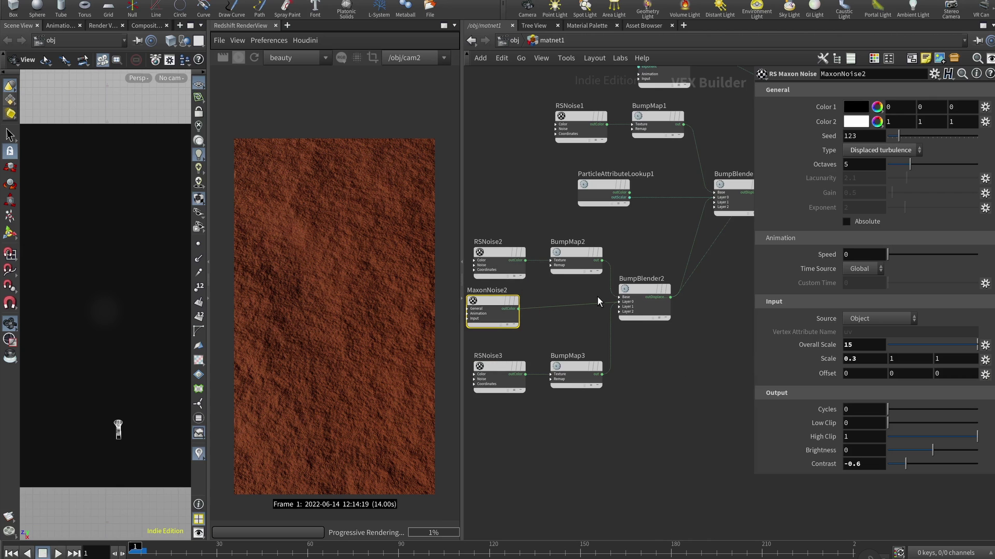
middle_drag(682, 387, 655, 393)
scroll(648, 389, down, 2)
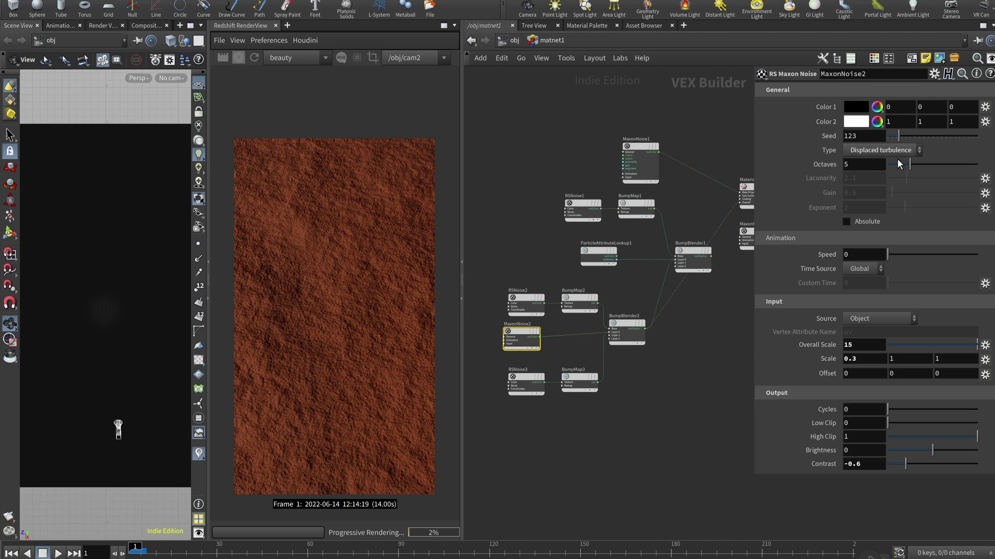
click(393, 52)
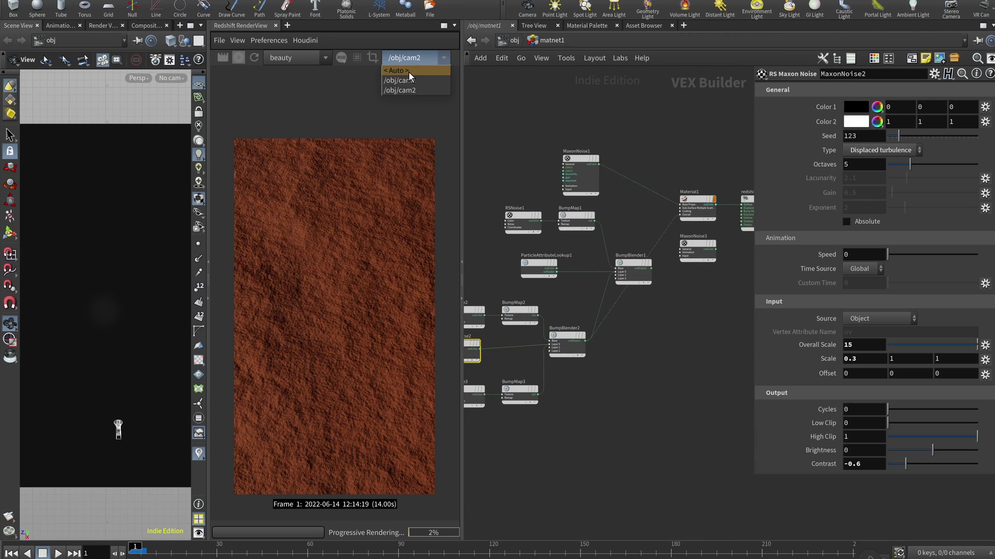
click(406, 79)
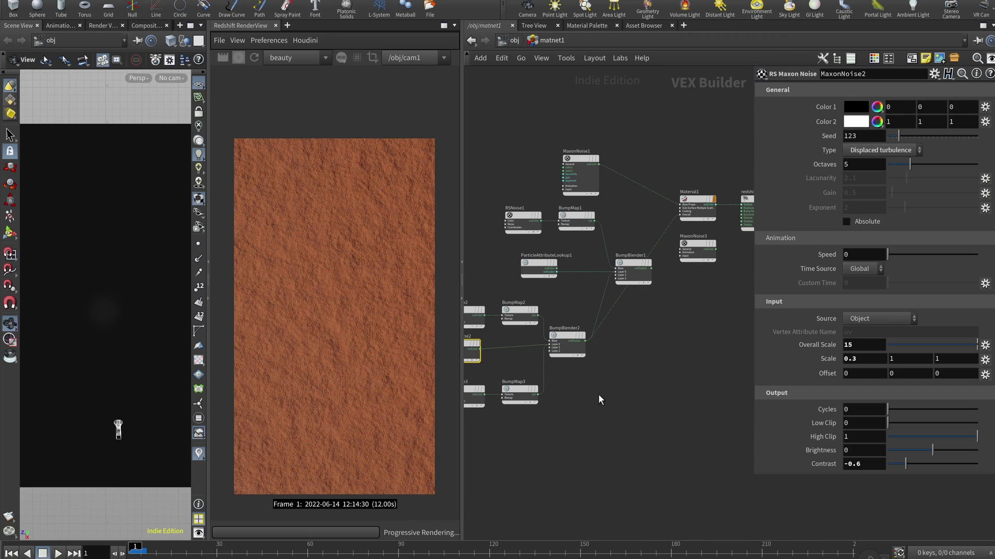
Connect MaxonNoise2's outColor to Material1's diffuse_color input in place of MaxonNoise1 to preview the noise.
scroll(524, 358, up, 2)
middle_drag(524, 358, 570, 357)
scroll(571, 357, down, 1)
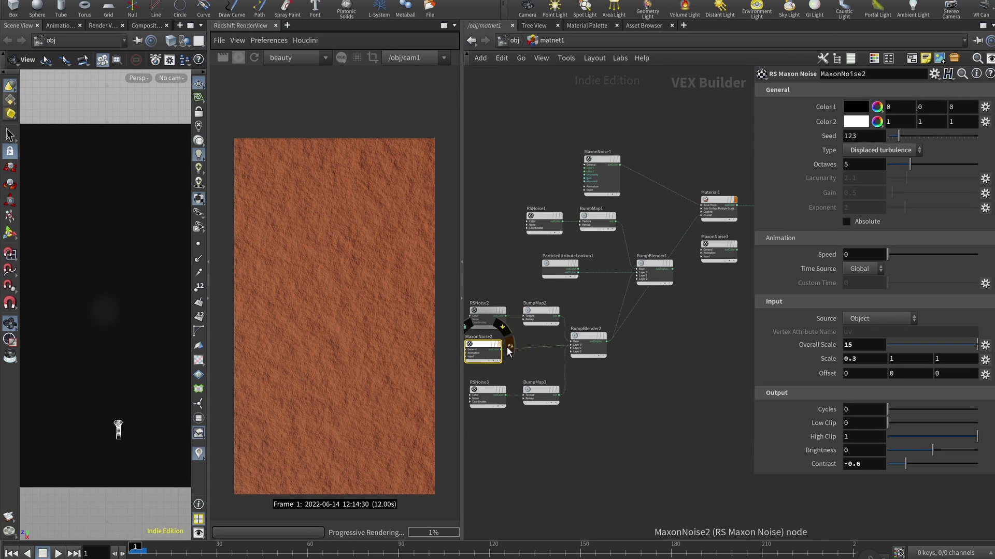
click(500, 350)
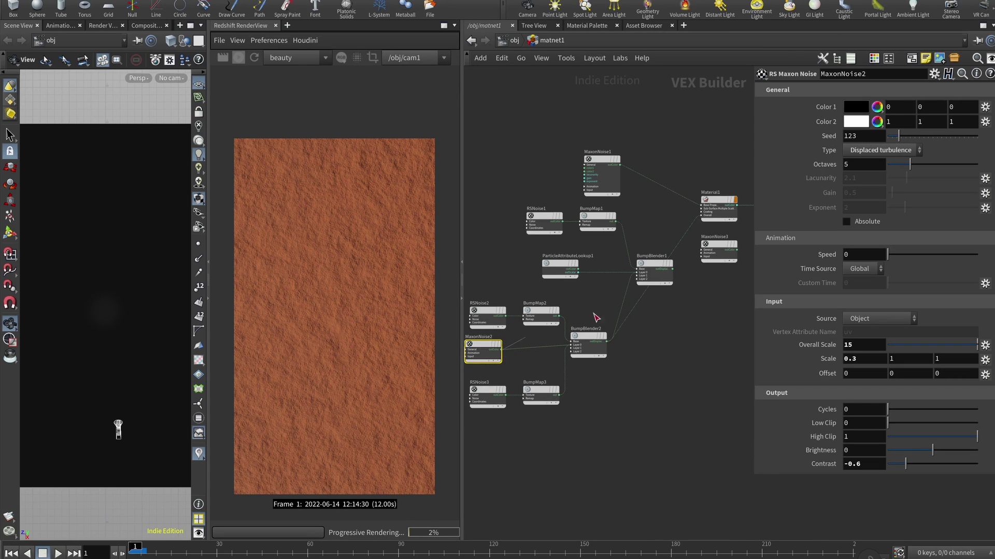
click(706, 212)
click(720, 226)
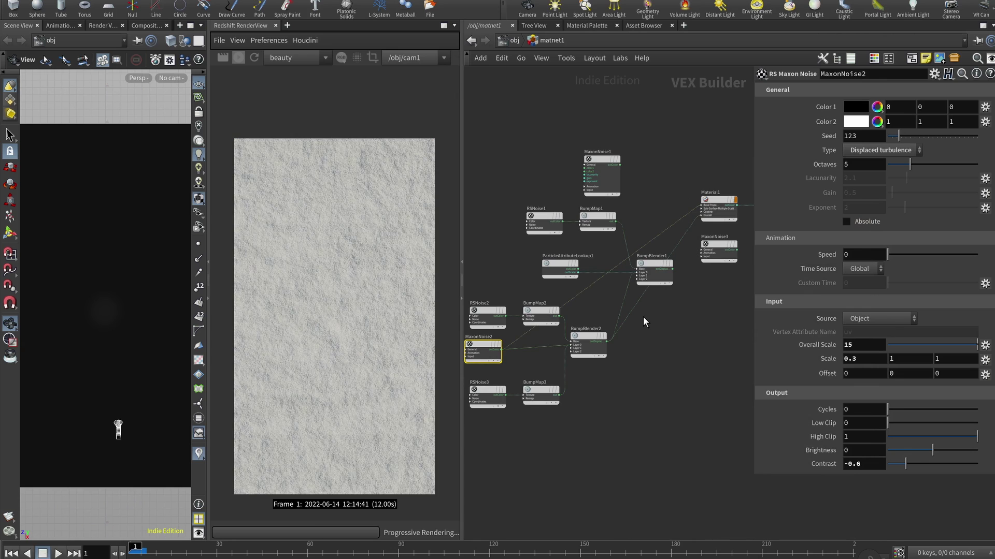
Try an output Contrast of 0 on MaxonNoise2.
click(870, 464)
text(0)
key(Return)
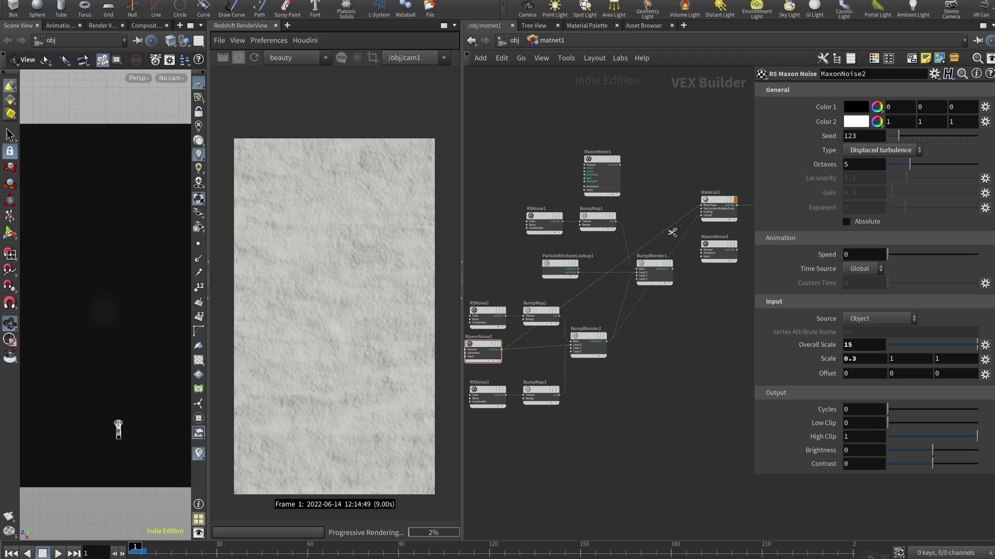
Cut the wire between MaxonNoise2 and Material1 and set MaxonNoise2's Contrast to -0.6.
key(y)
drag(668, 216, 663, 243)
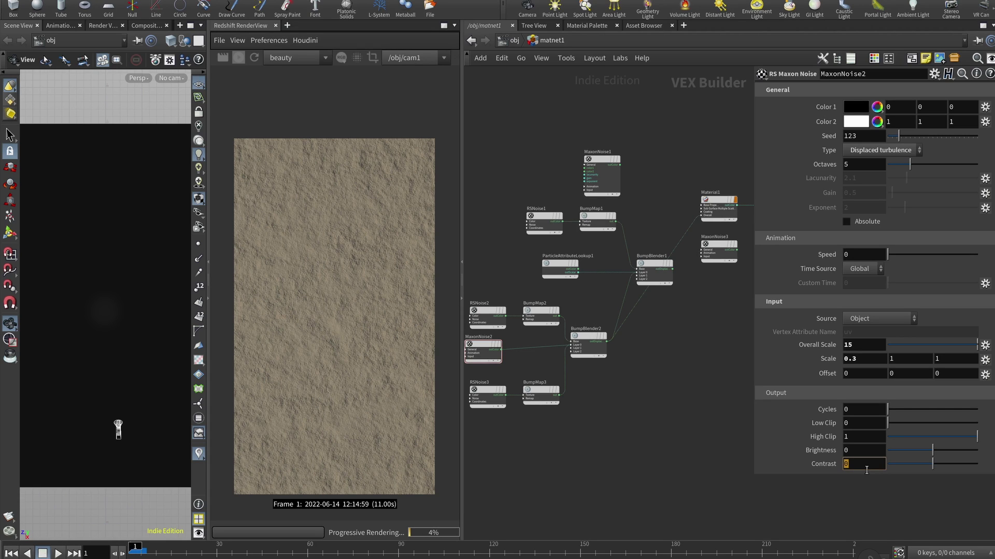
text(-0.6)
key(Return)
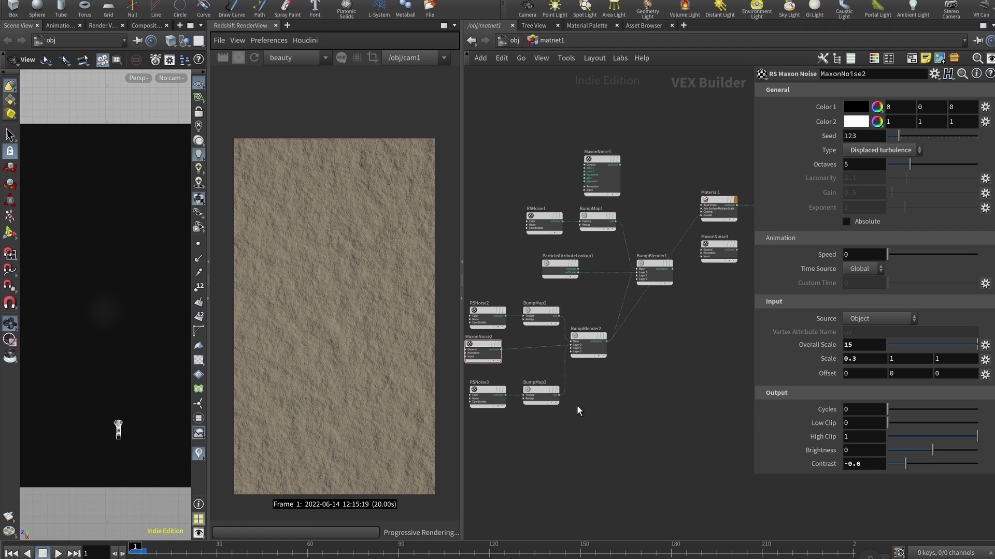
Review the group of noise and bump nodes feeding BumpBlender2 by selecting them together and clearing the selection.
middle_drag(599, 378, 668, 406)
scroll(666, 424, up, 3)
drag(671, 433, 464, 279)
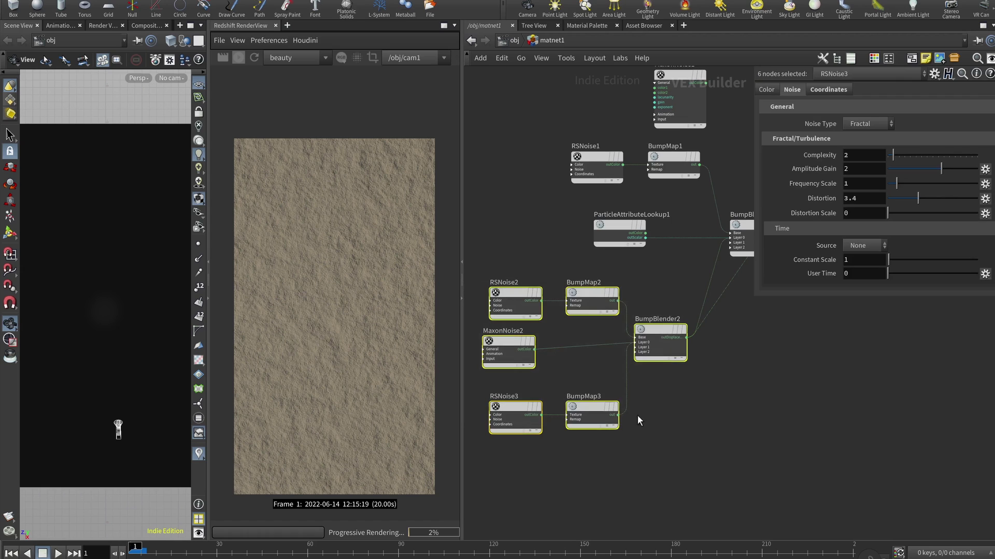
click(701, 449)
Examine how BumpBlender1 is fed and check the attribute name in ParticleAttributeLookup1.
middle_drag(688, 453, 578, 510)
middle_drag(572, 264, 625, 283)
mouse_move(686, 306)
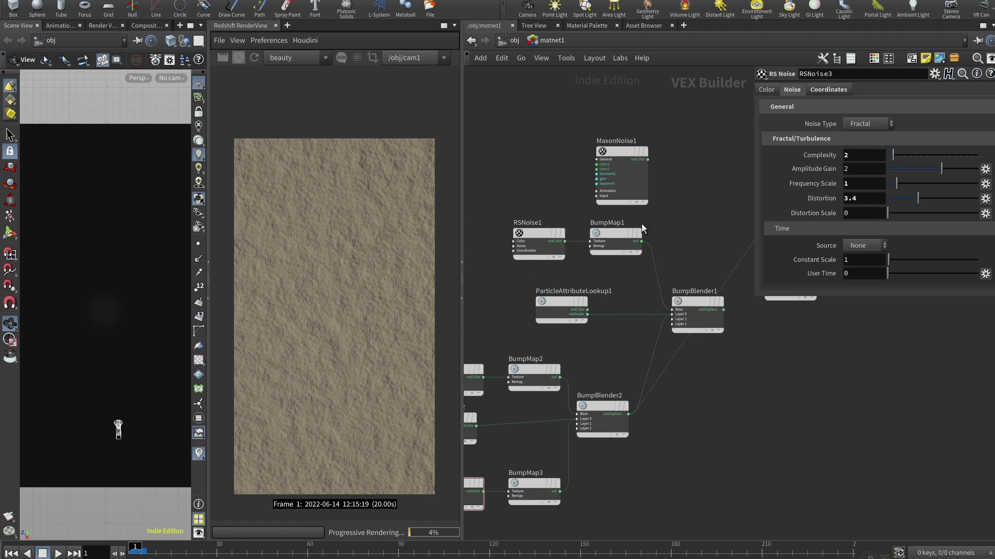
middle_drag(610, 288, 567, 288)
click(659, 303)
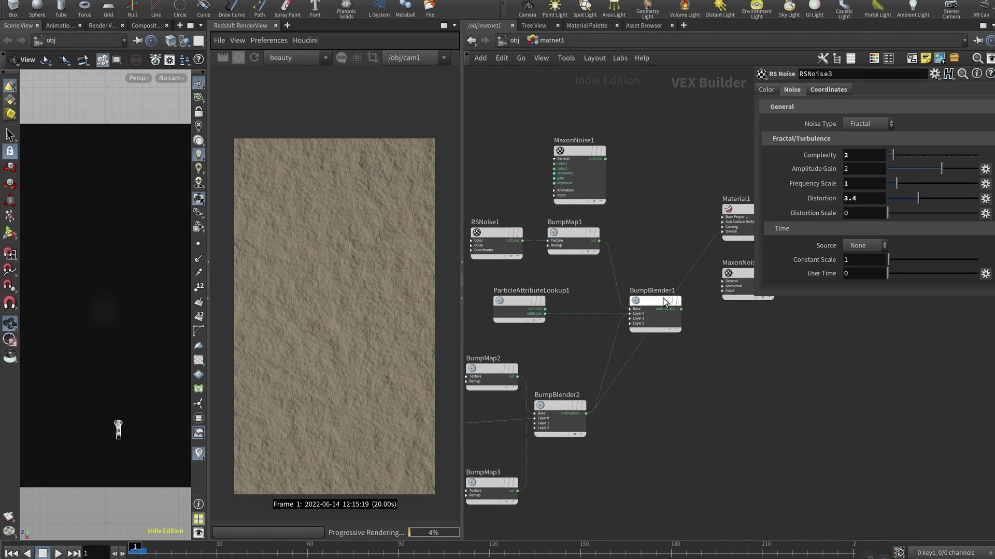
click(517, 303)
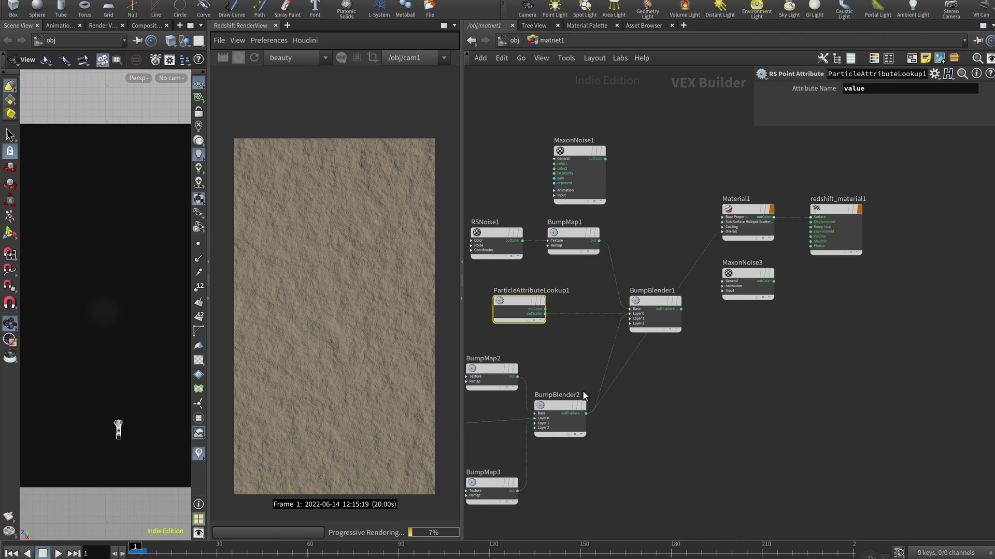
Go to frame 61 and connect BumpBlender1's output to Material1's Overall inputs in place of BumpBlender2.
click(310, 549)
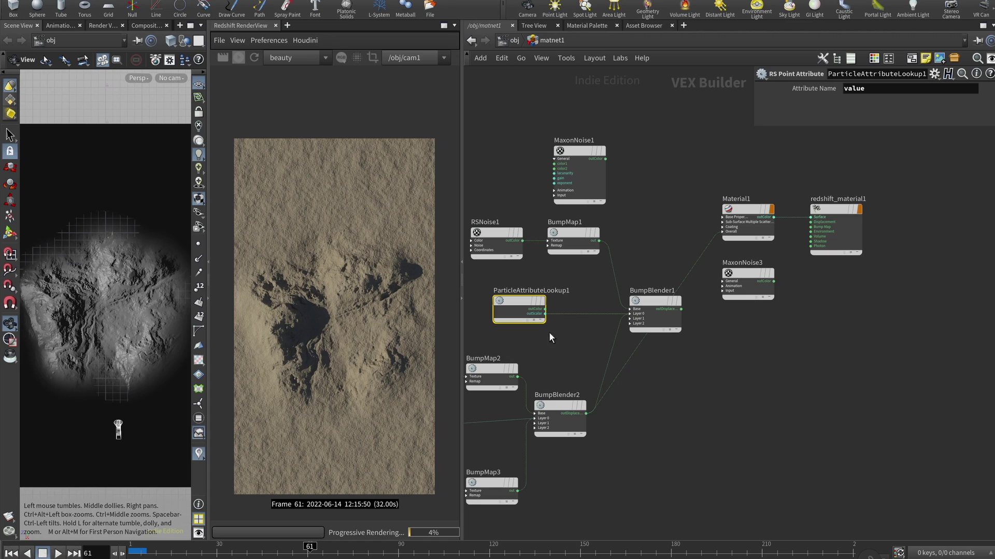
click(652, 300)
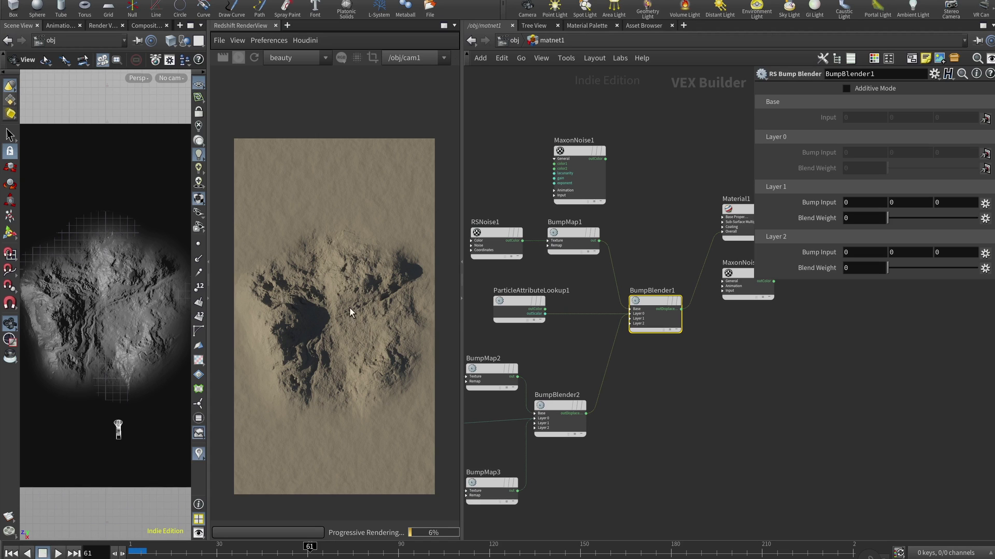
Place MaxonNoise3 above BumpBlender1, between BumpMap1 and Material1, and show its noise settings.
middle_drag(715, 371, 705, 408)
key(ctrl+z)
middle_drag(863, 390, 814, 422)
scroll(630, 314, up, 3)
click(607, 312)
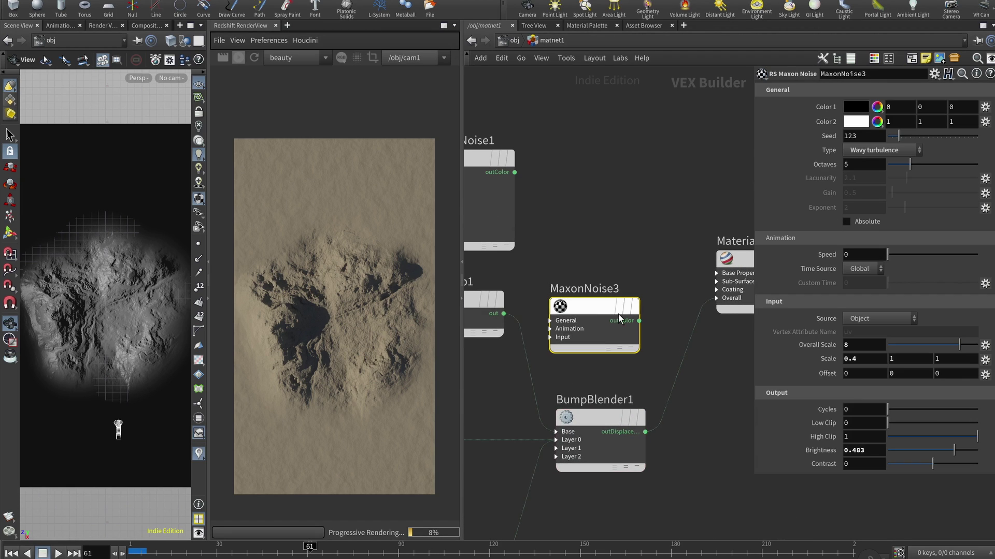
Connect MaxonNoise3's outColor to Material1's refl_roughness input.
middle_drag(750, 391, 706, 379)
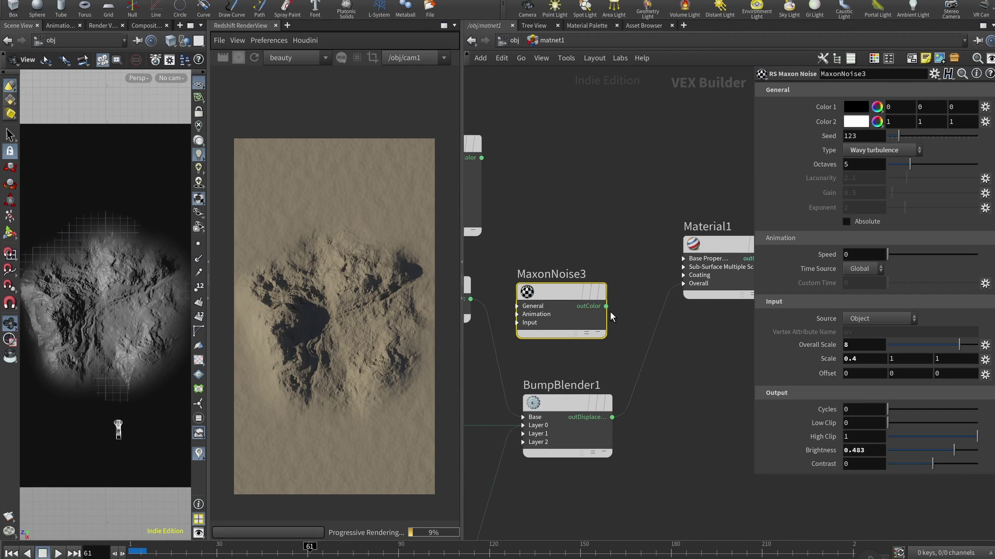
drag(607, 309, 680, 259)
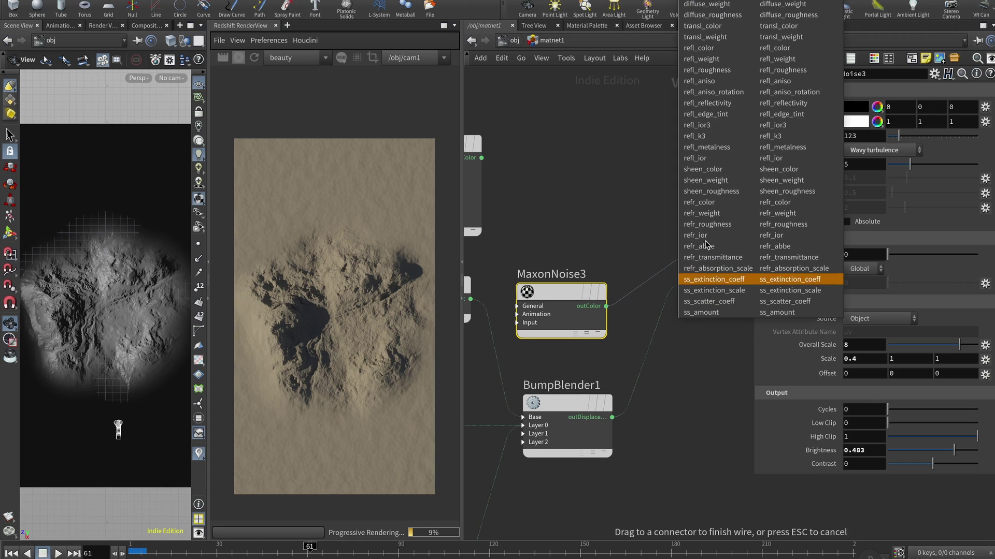
click(706, 70)
Preview MaxonNoise3 in Material1's color, try a noise Contrast of 2, and reset the Contrast to 0.
drag(607, 306, 688, 258)
click(705, 27)
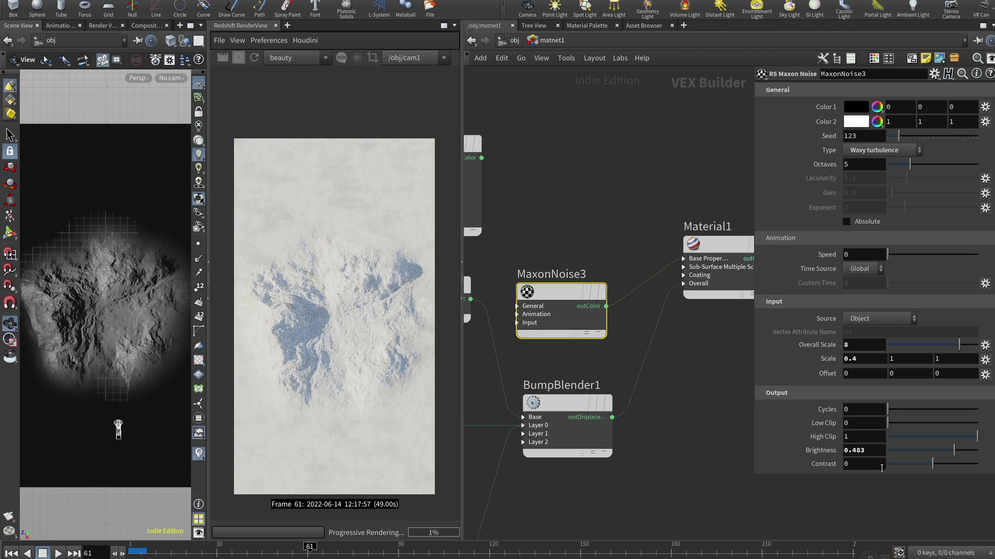
click(879, 447)
click(871, 465)
text(2)
key(Return)
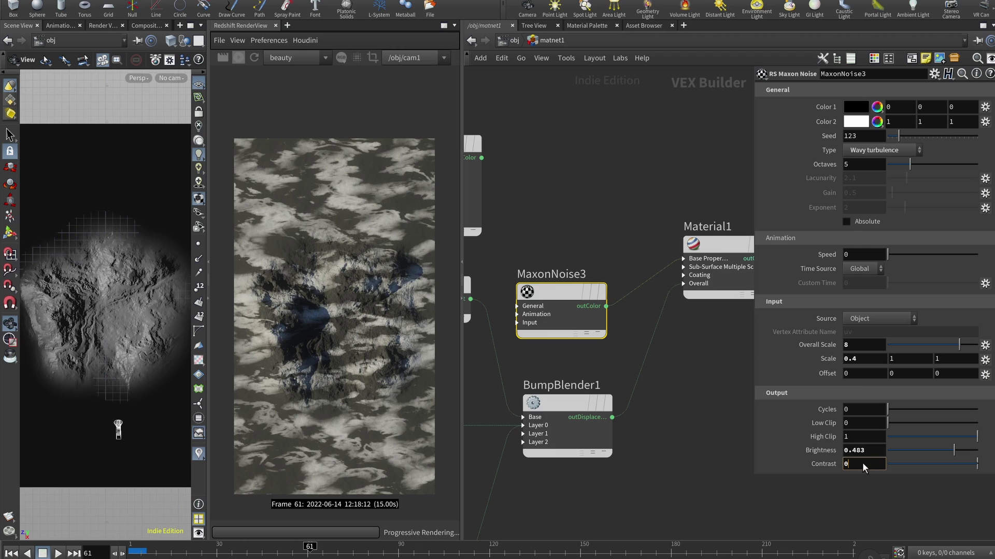
key(Return)
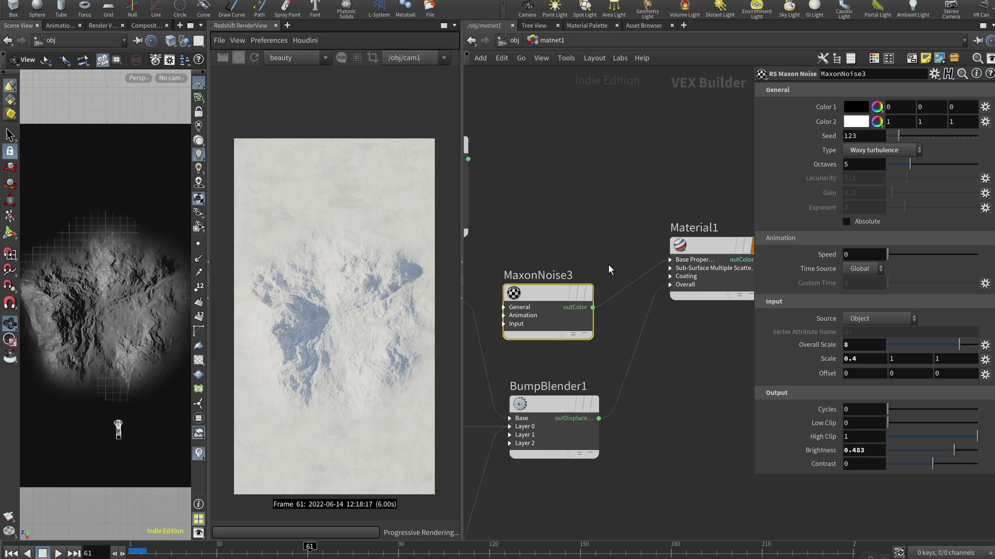
Cut the preview wire between MaxonNoise3 and Material1, and reconnect outColor to refl_roughness.
key(y)
mouse_move(615, 252)
mouse_down()
mouse_move(626, 314)
mouse_move(611, 310)
mouse_move(671, 259)
mouse_up()
click(709, 67)
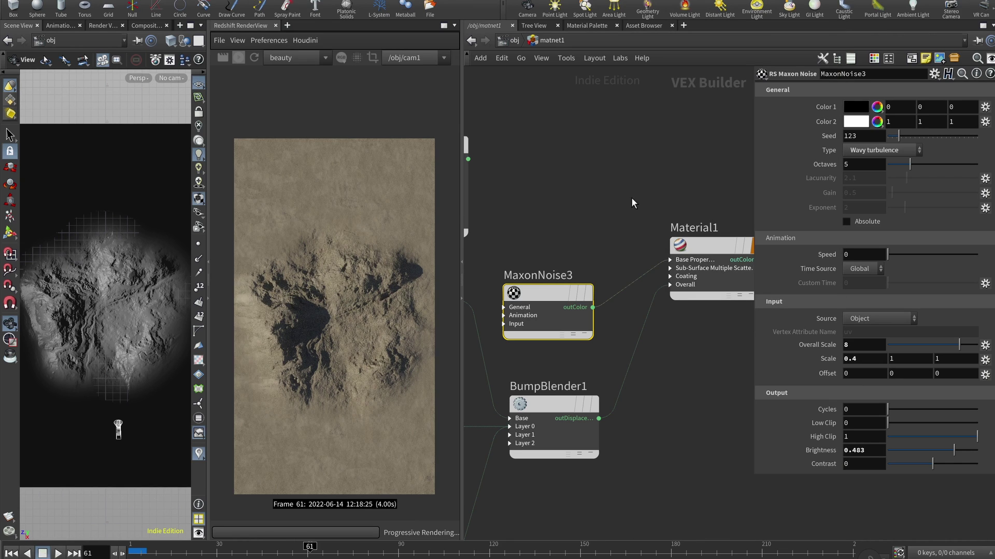
Try MaxonNoise3 Brightness values of 0.6 and 0.4 to compare the roughness in the render.
middle_drag(630, 198, 645, 180)
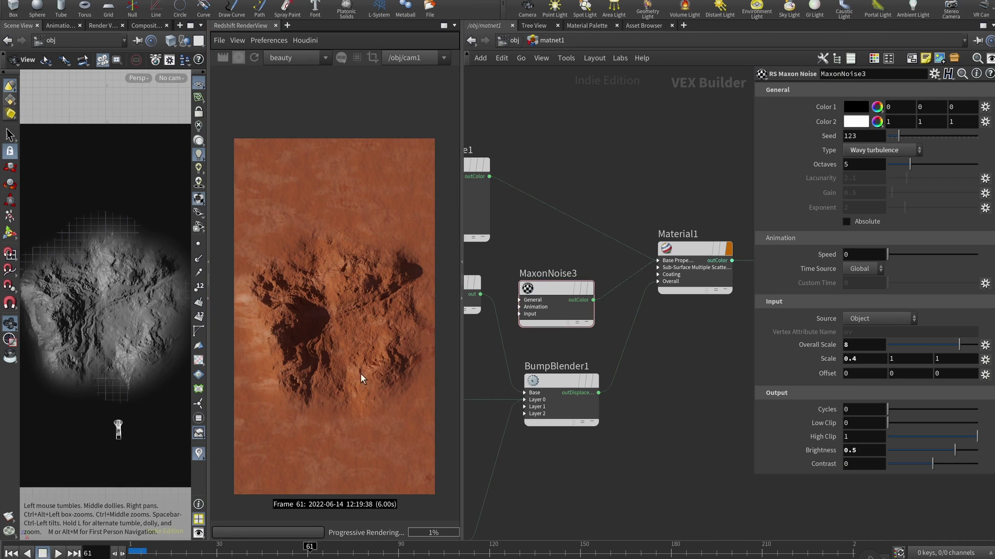
double_click(865, 453)
text(0.6)
key(Return)
double_click(865, 453)
text(0.4)
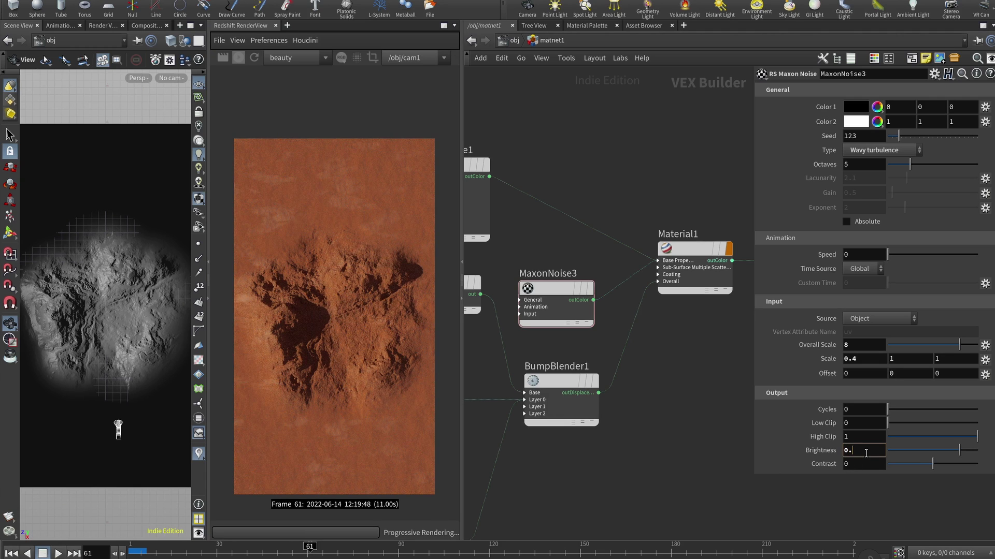
key(Return)
Set MaxonNoise3's Brightness to 0.8.
double_click(865, 453)
text(-)
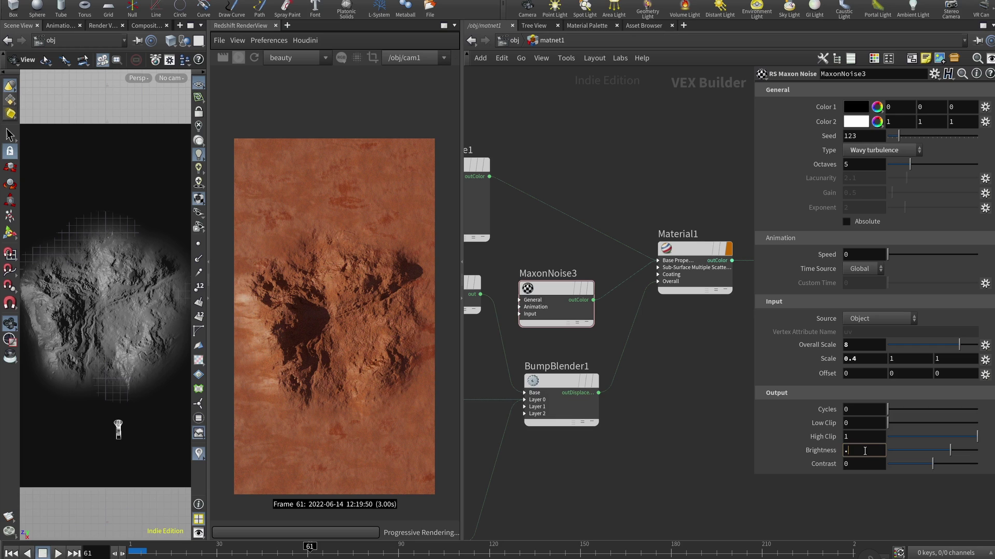
key(BackSpace)
text(0.8)
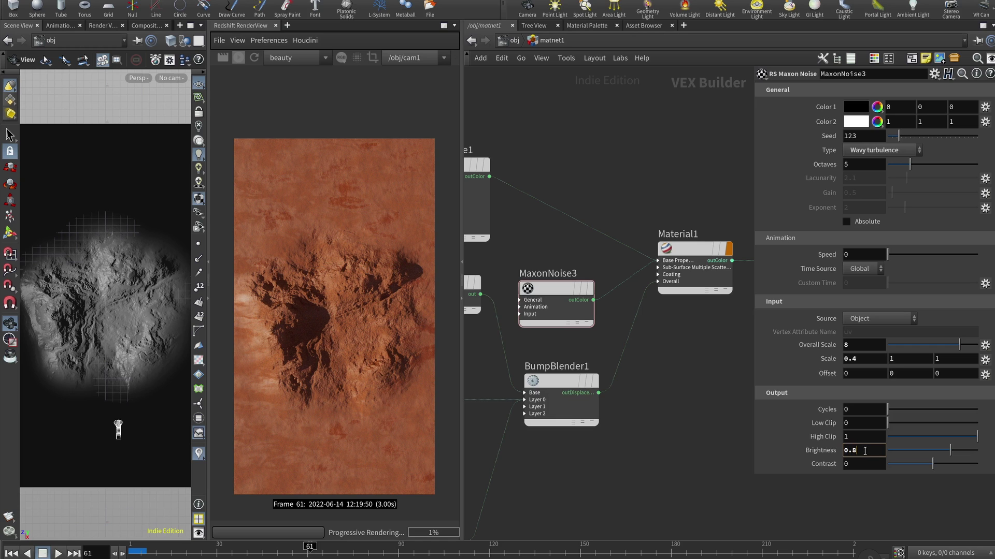
key(Return)
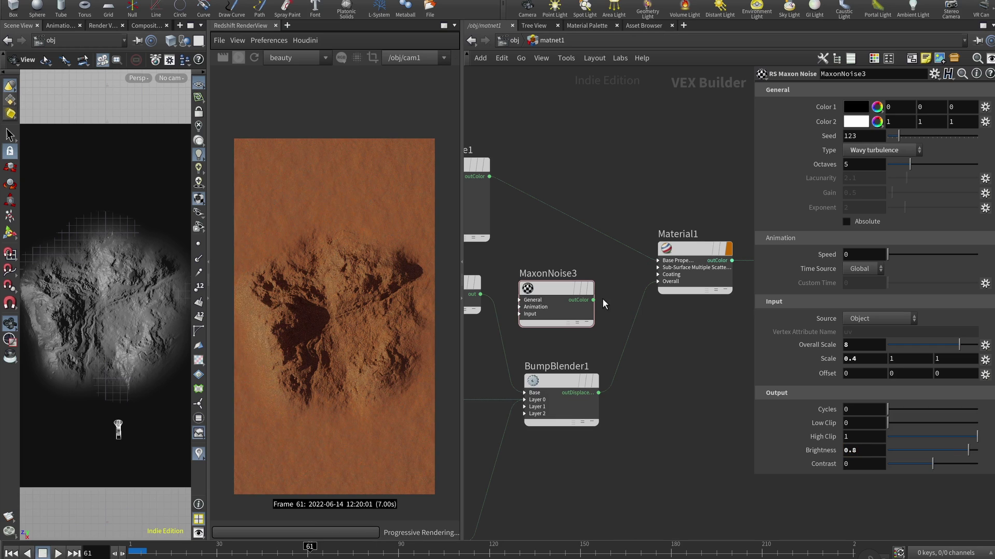
Wire MaxonNoise3's outColor back into Material1's refl_roughness.
click(593, 300)
click(663, 267)
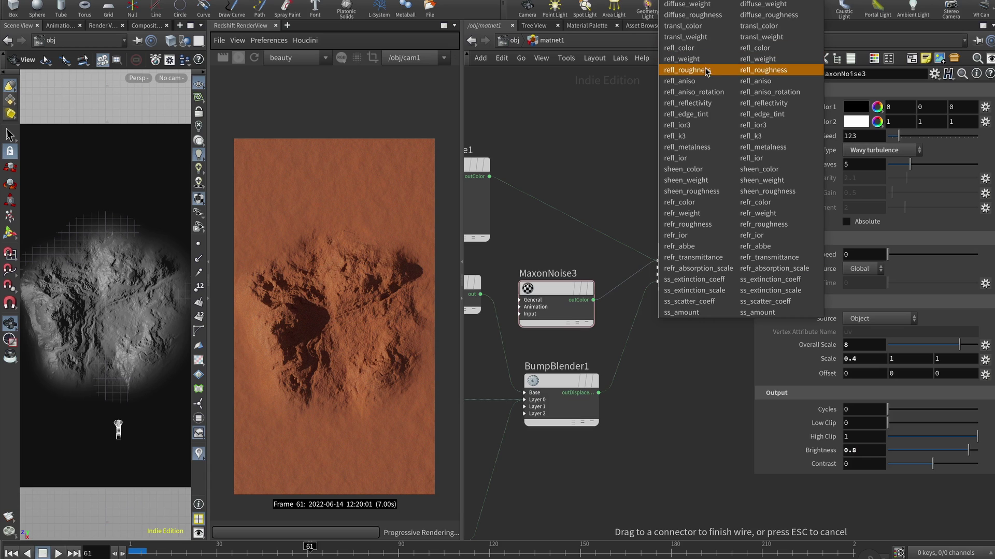
click(706, 71)
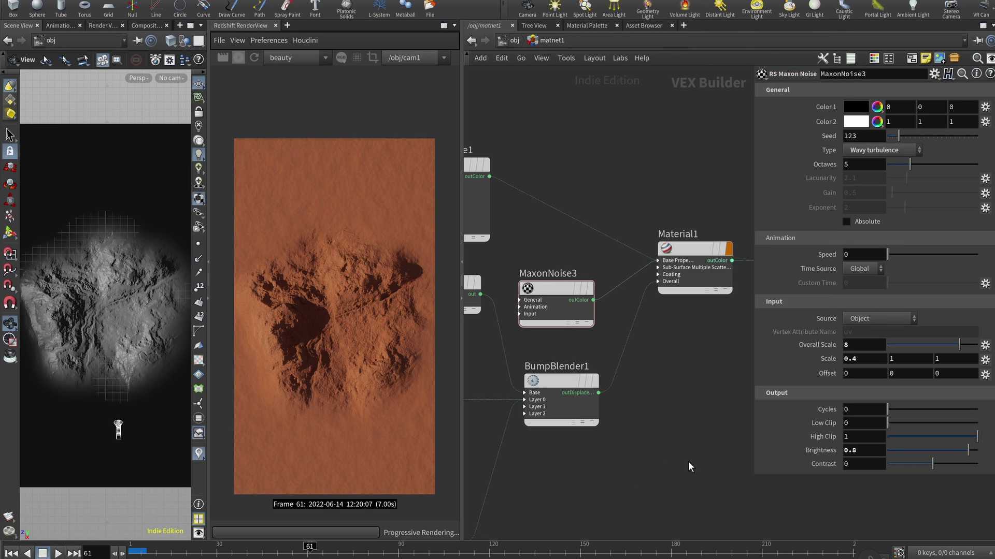
Return to the obj level and show the settings of rslightsun1.
middle_drag(702, 419, 702, 420)
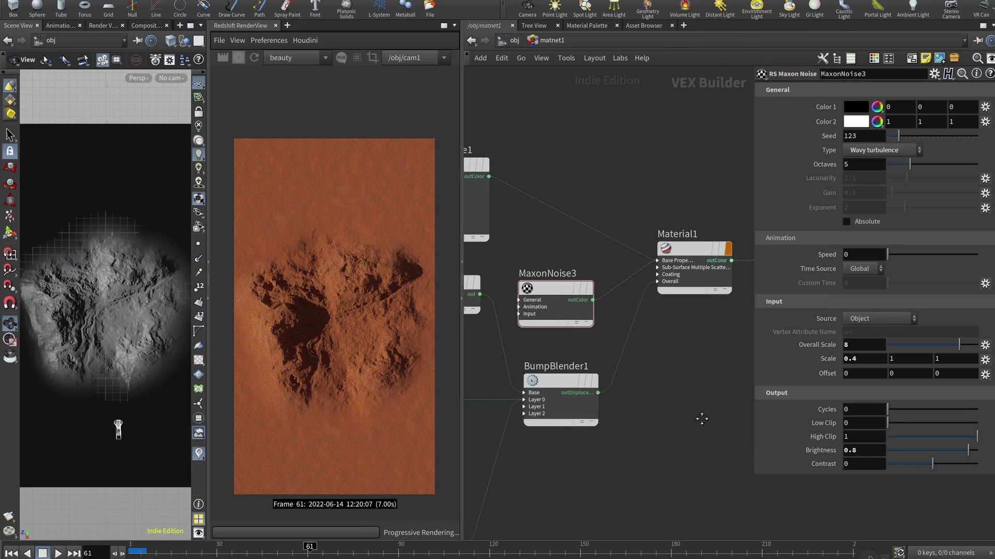
scroll(655, 383, down, 3)
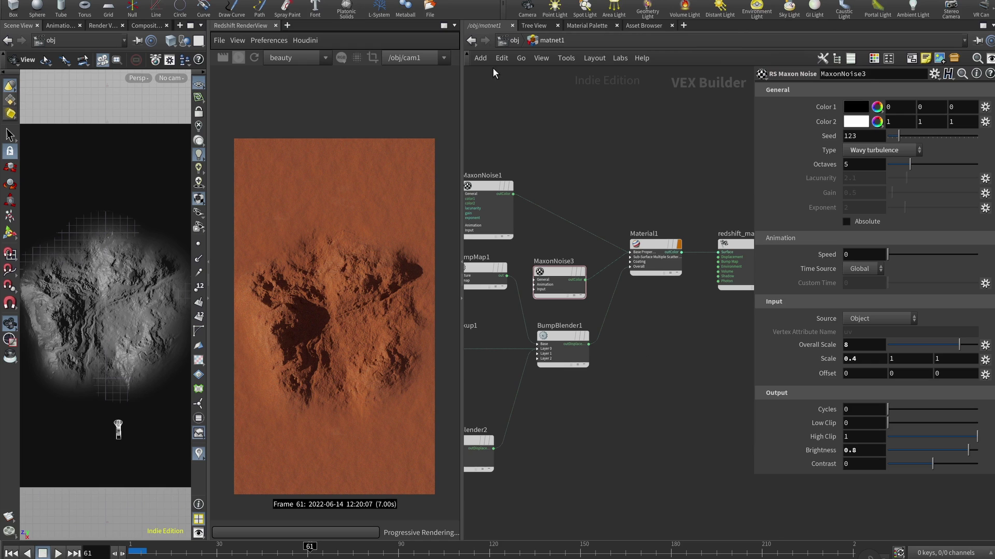
click(513, 41)
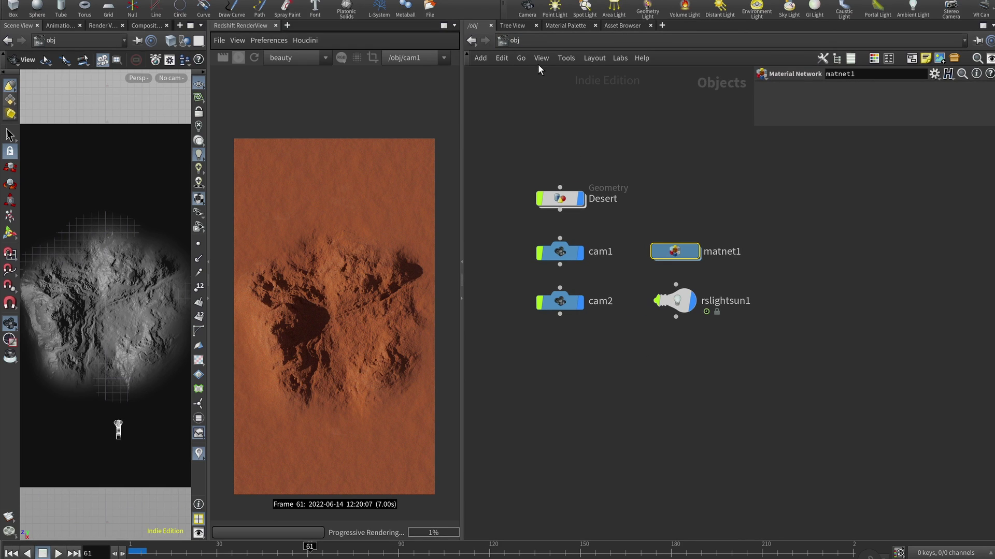
click(687, 298)
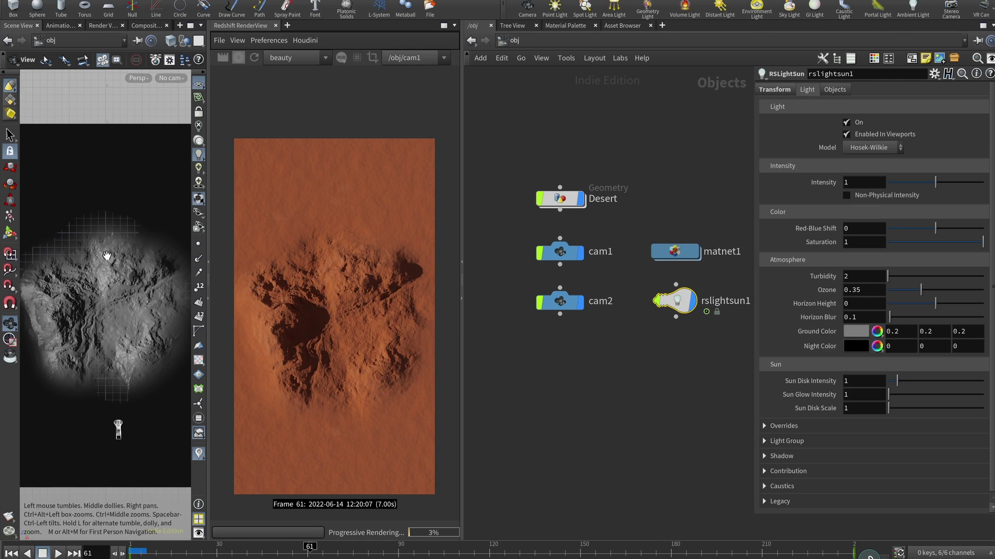
Check the sun lighting in the render at frames 4, 16, 35 and 232, and clear the node selection.
click(138, 553)
click(173, 551)
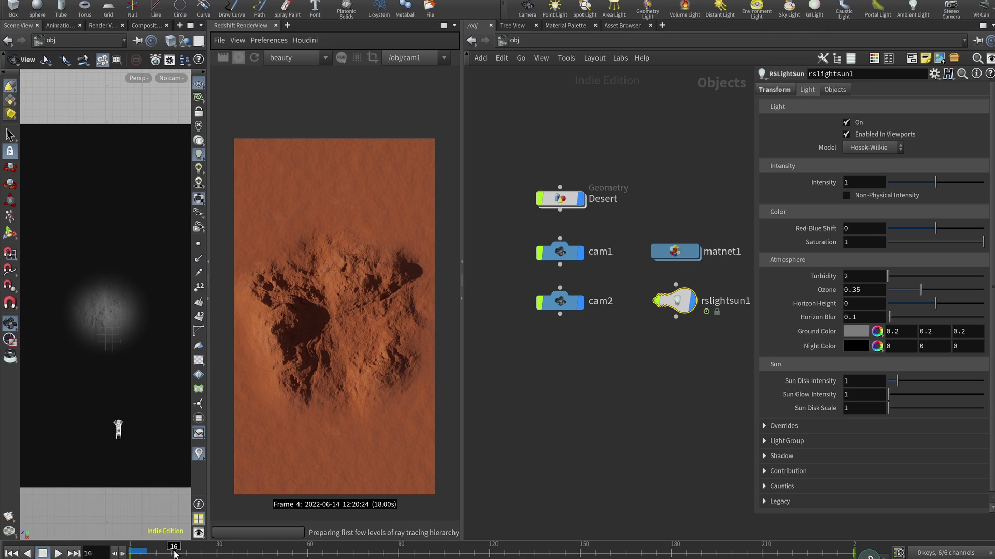
drag(174, 554, 204, 555)
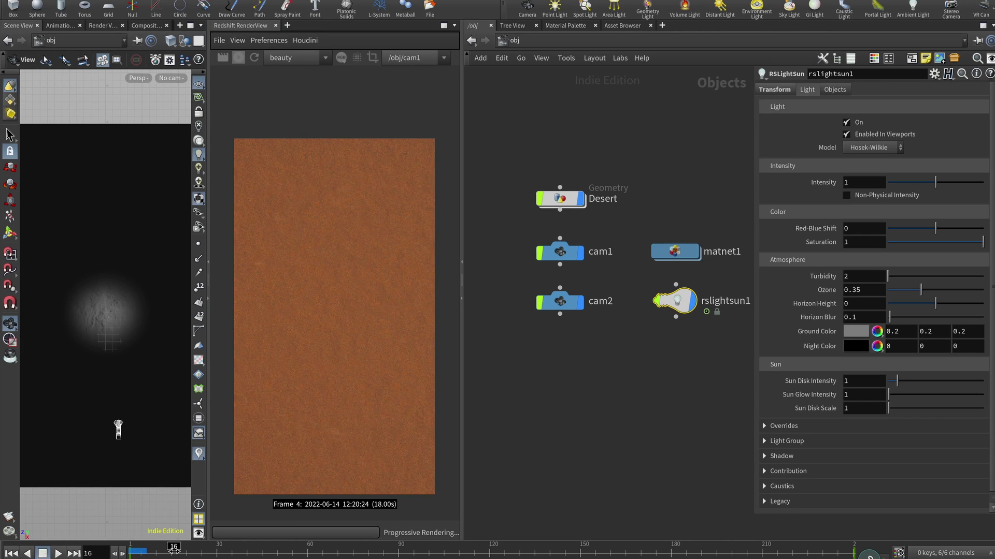
click(231, 554)
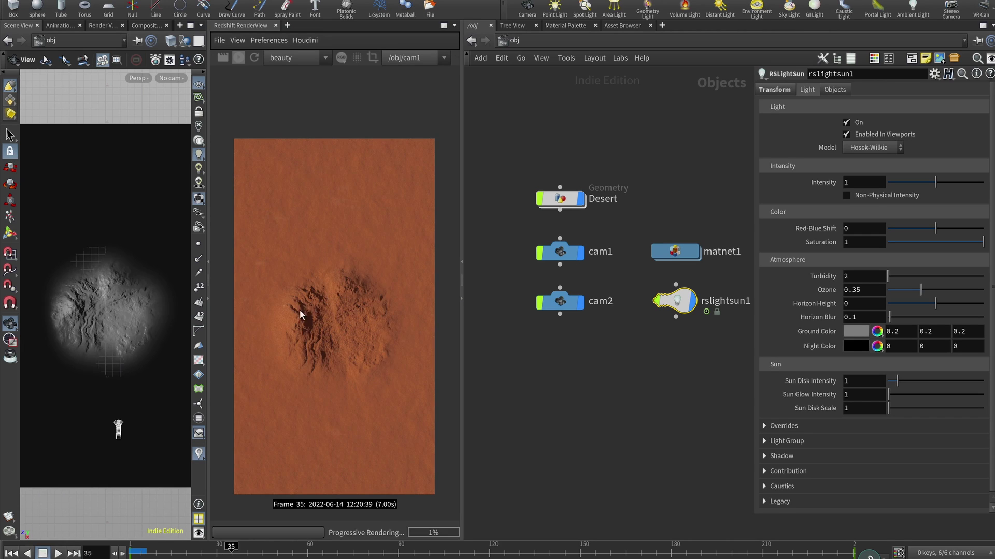
click(829, 551)
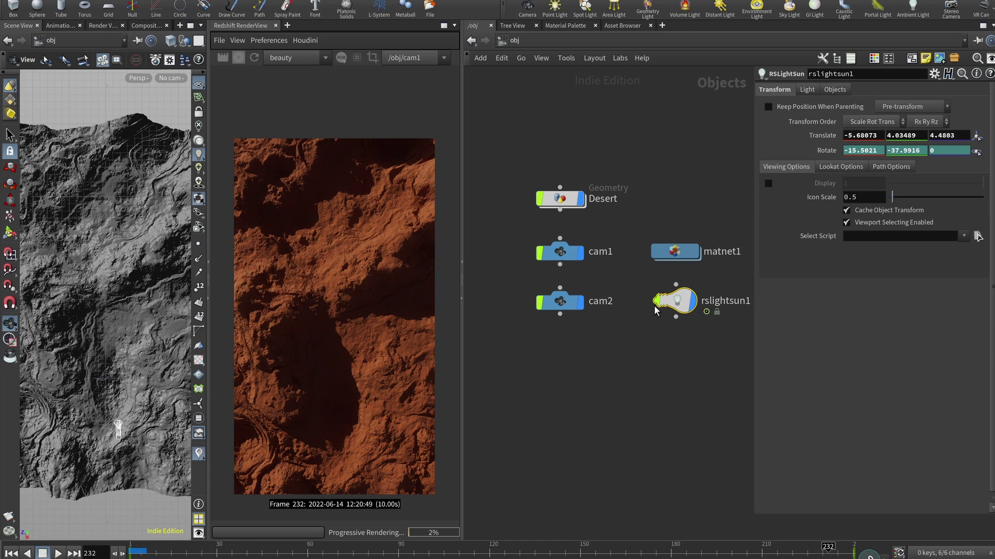
click(643, 129)
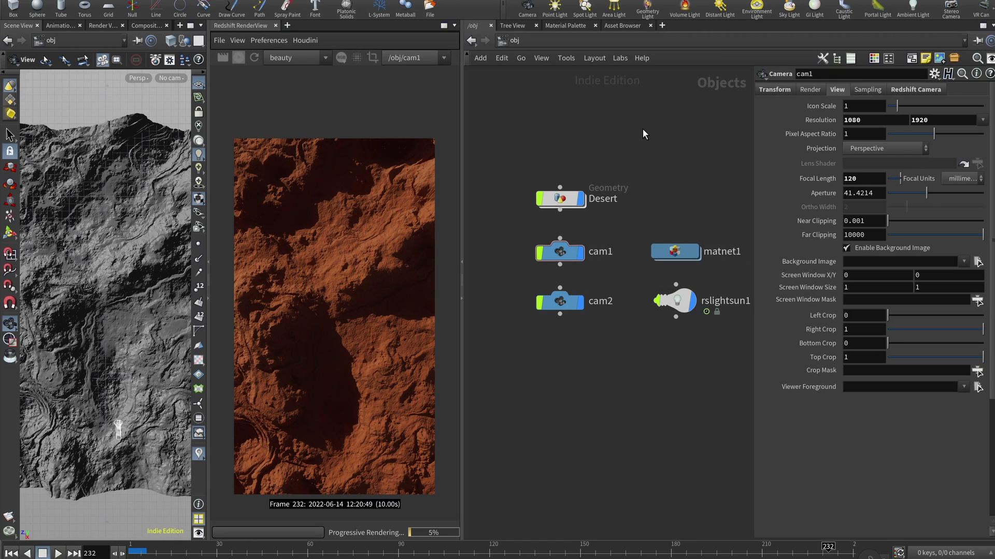